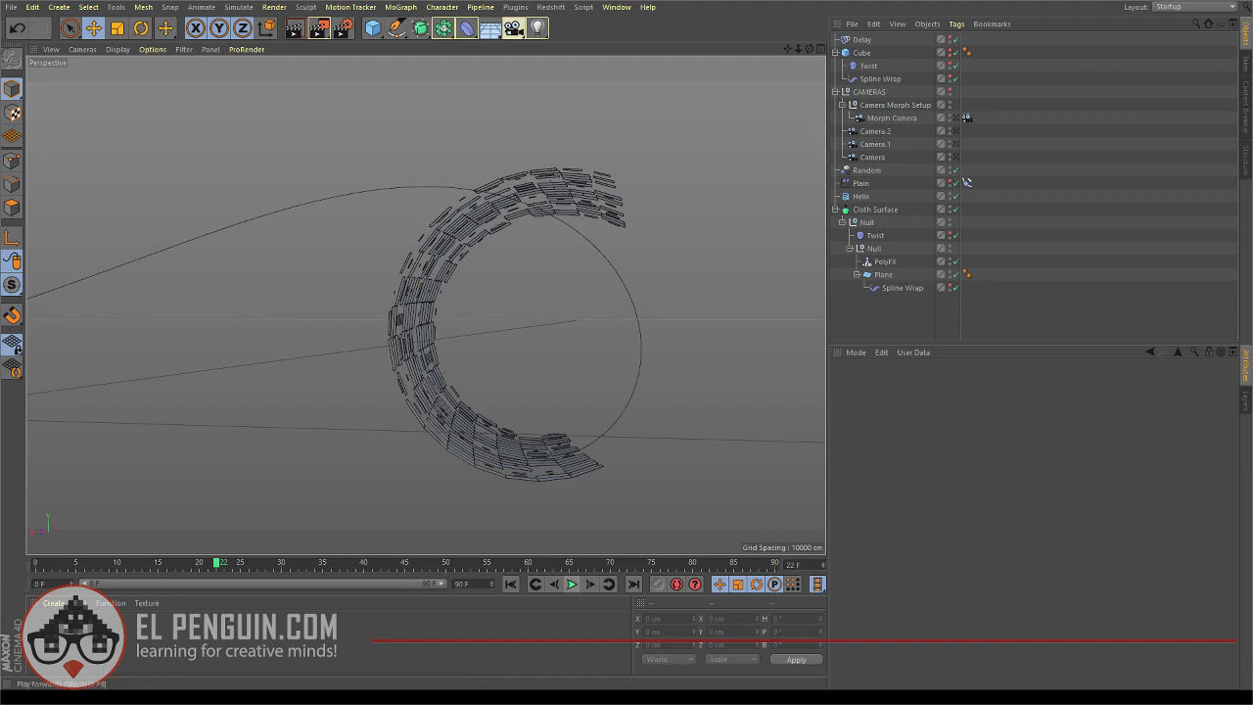
# Play the finished ribbon animation and examine it from several angles and through the Morph Camera
pyautogui.click(571, 583)
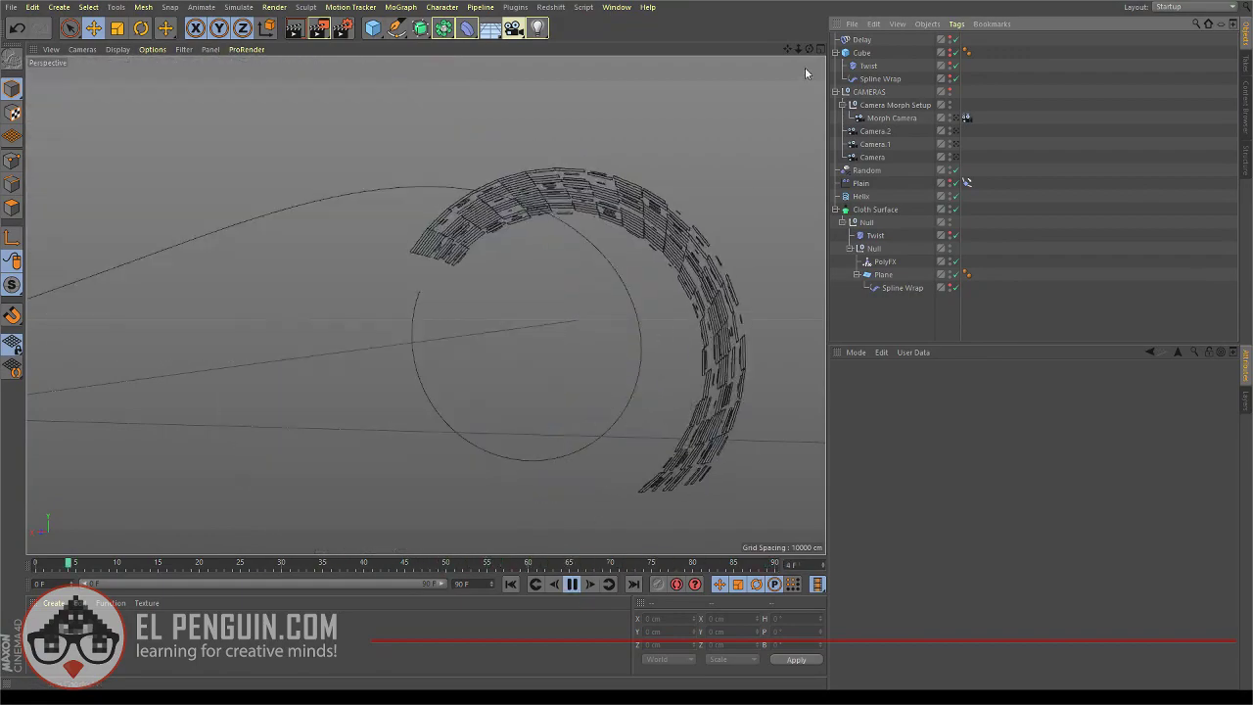
pyautogui.moveTo(808, 49); pyautogui.dragTo(739, 109)
pyautogui.moveTo(798, 49); pyautogui.dragTo(719, 49)
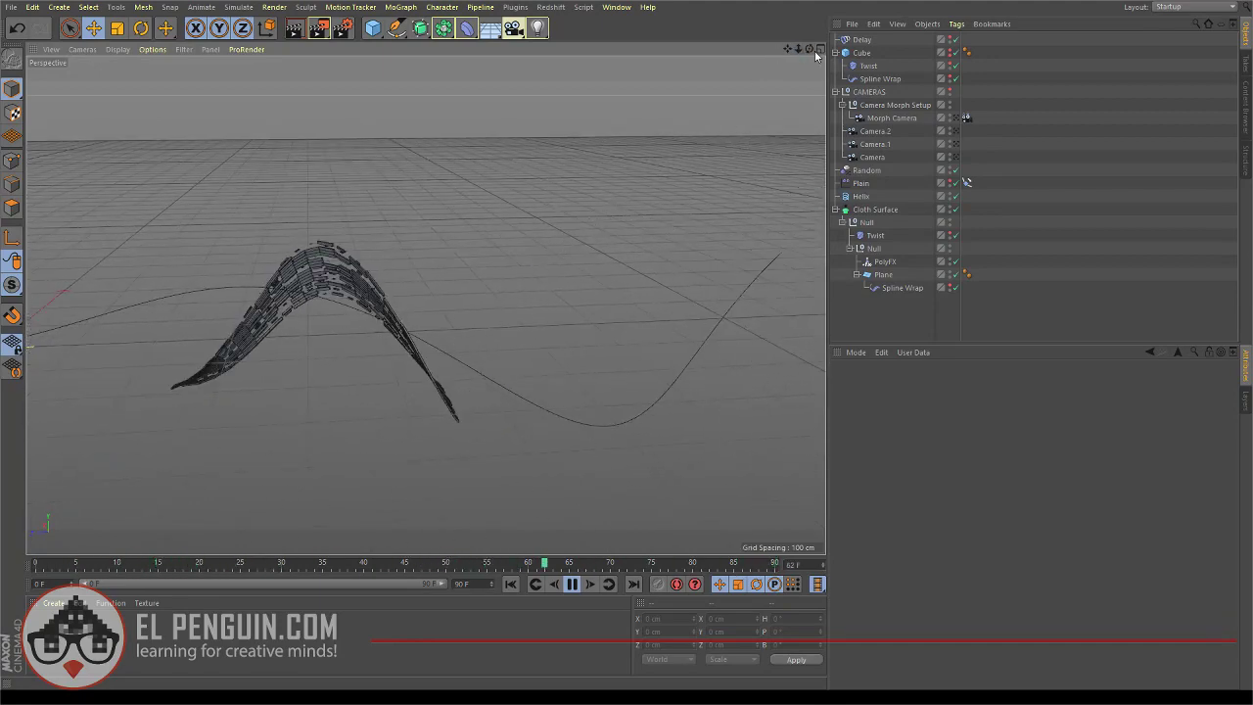
pyautogui.moveTo(808, 49); pyautogui.dragTo(1066, 78)
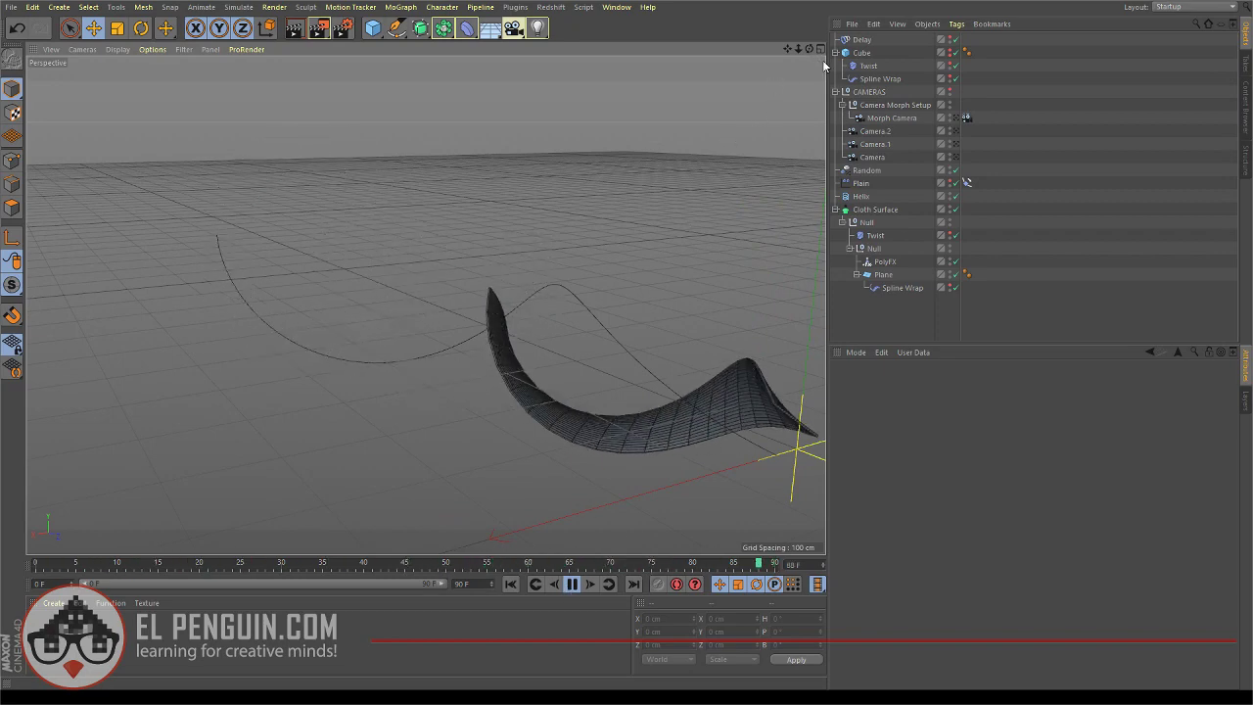
pyautogui.click(955, 117)
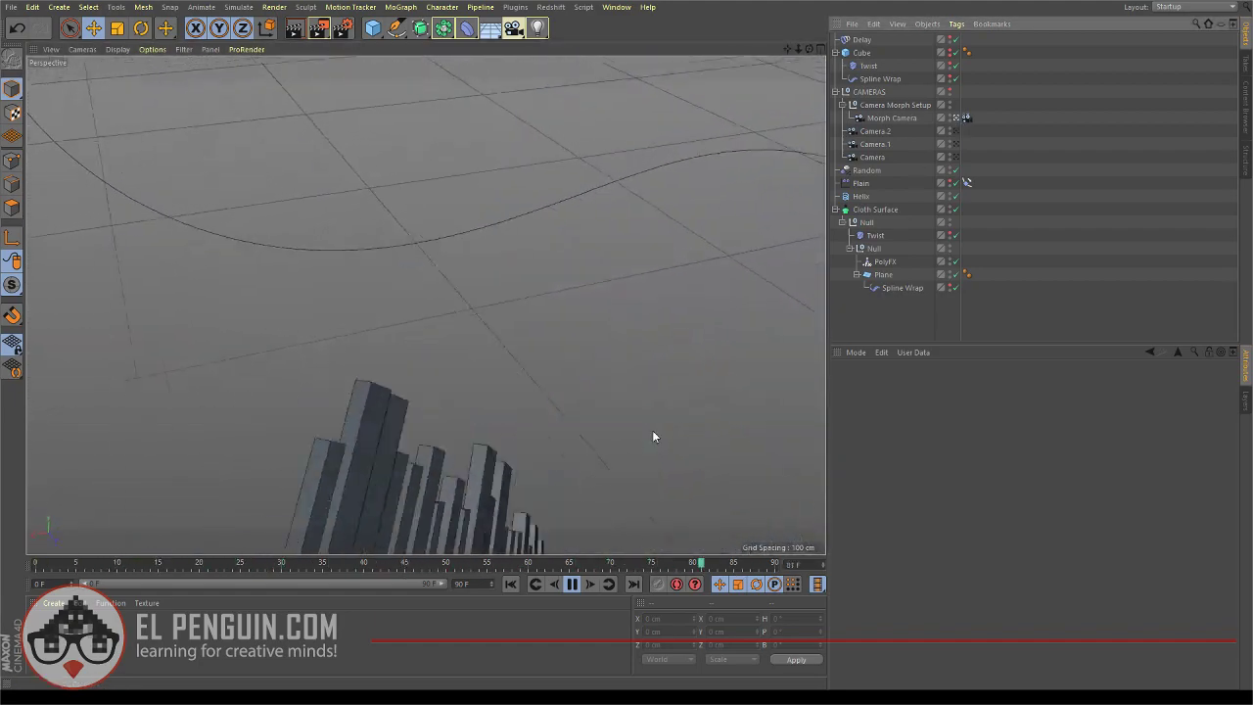
pyautogui.click(572, 587)
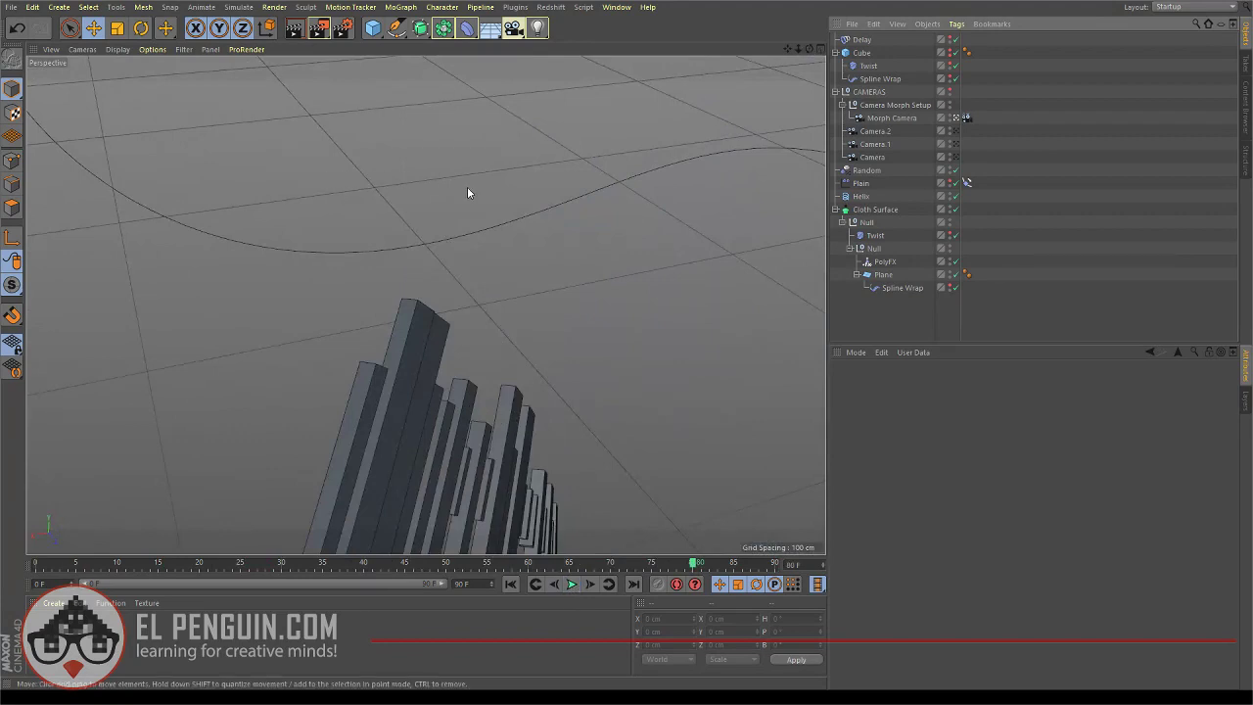
# Start a new project with a plane primitive and set the plane's width to 75 cm
pyautogui.hotkey('ctrl', 'n')
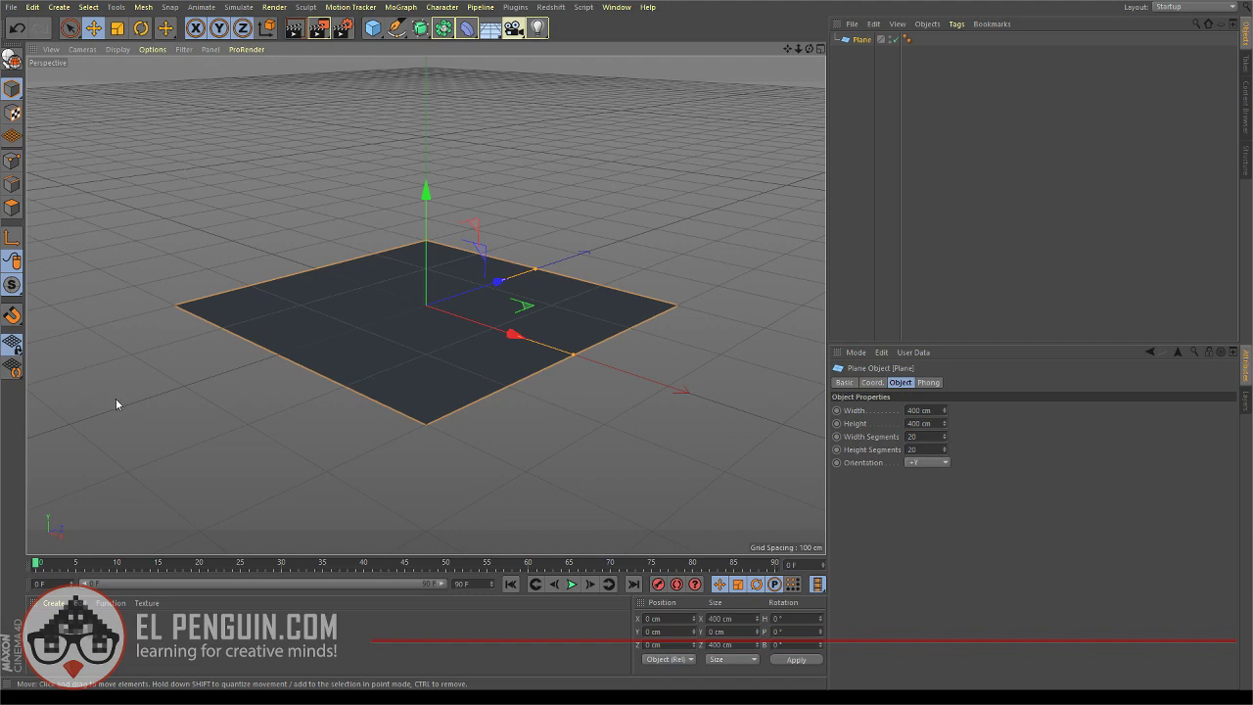
pyautogui.click(912, 410)
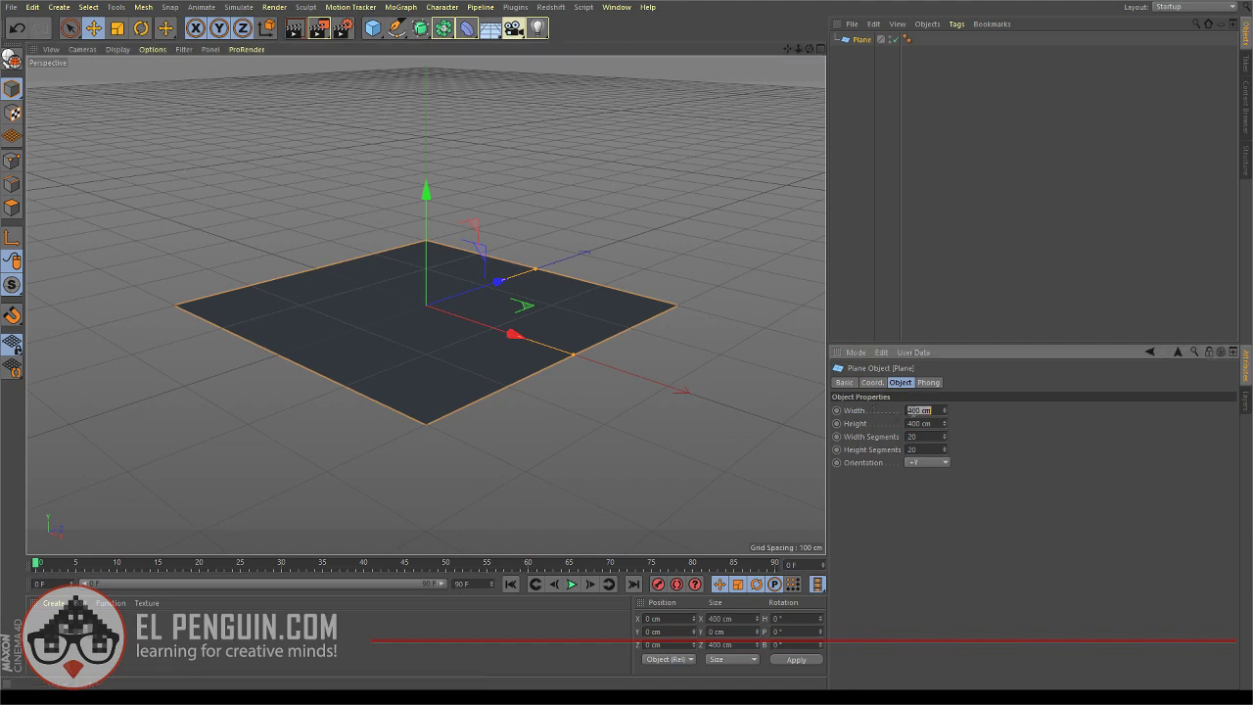
pyautogui.write('4')
pyautogui.press('Return')
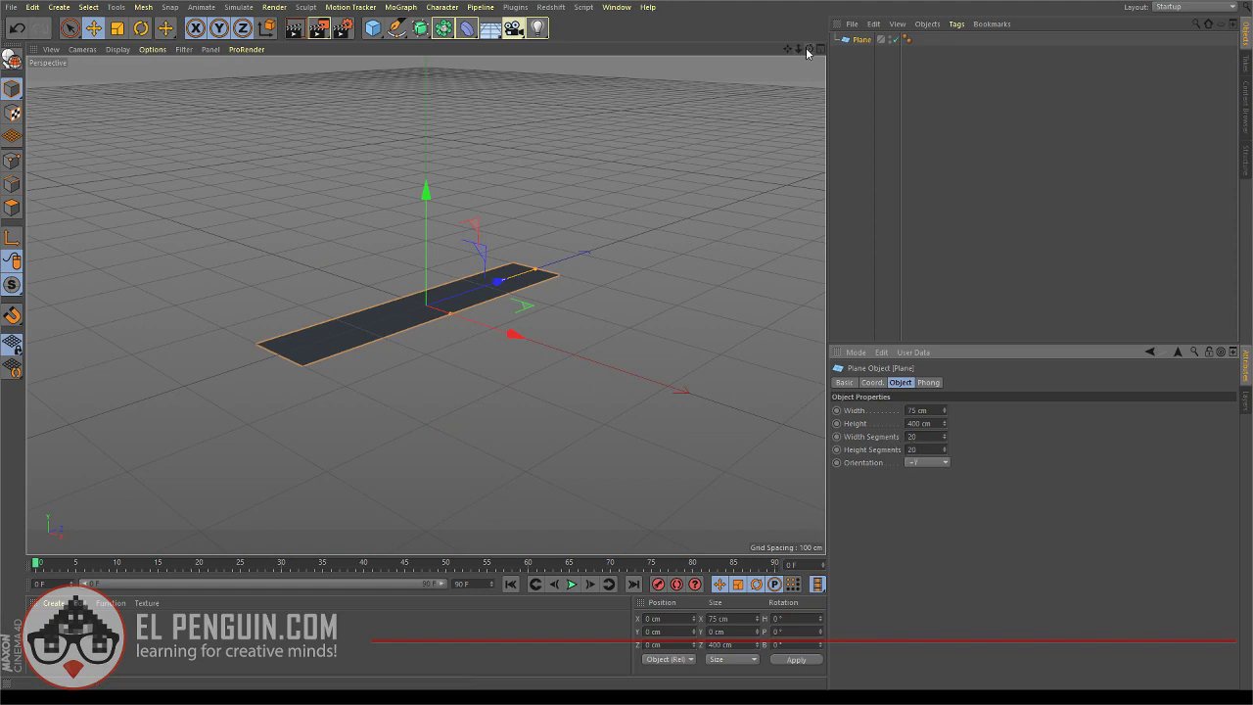
# Change the viewport display to Gouraud Shading with wireframe lines to show the plane's segments
pyautogui.moveTo(808, 49); pyautogui.dragTo(806, 80)
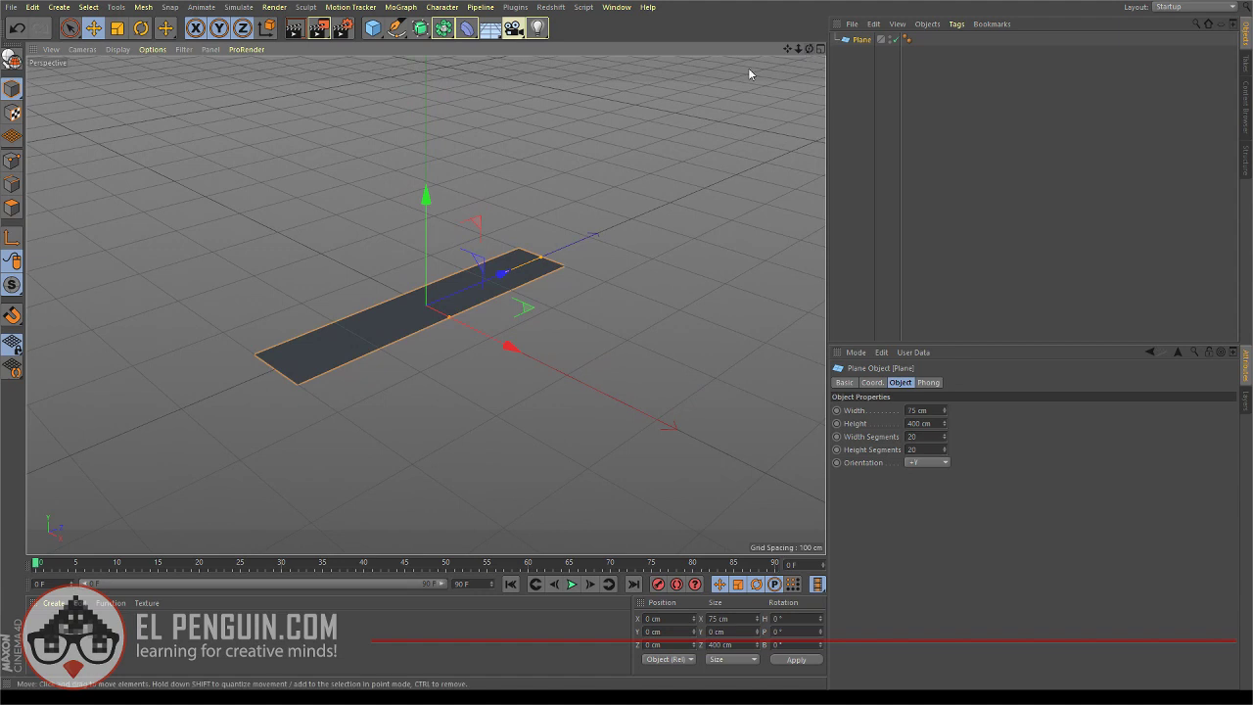
pyautogui.click(117, 49)
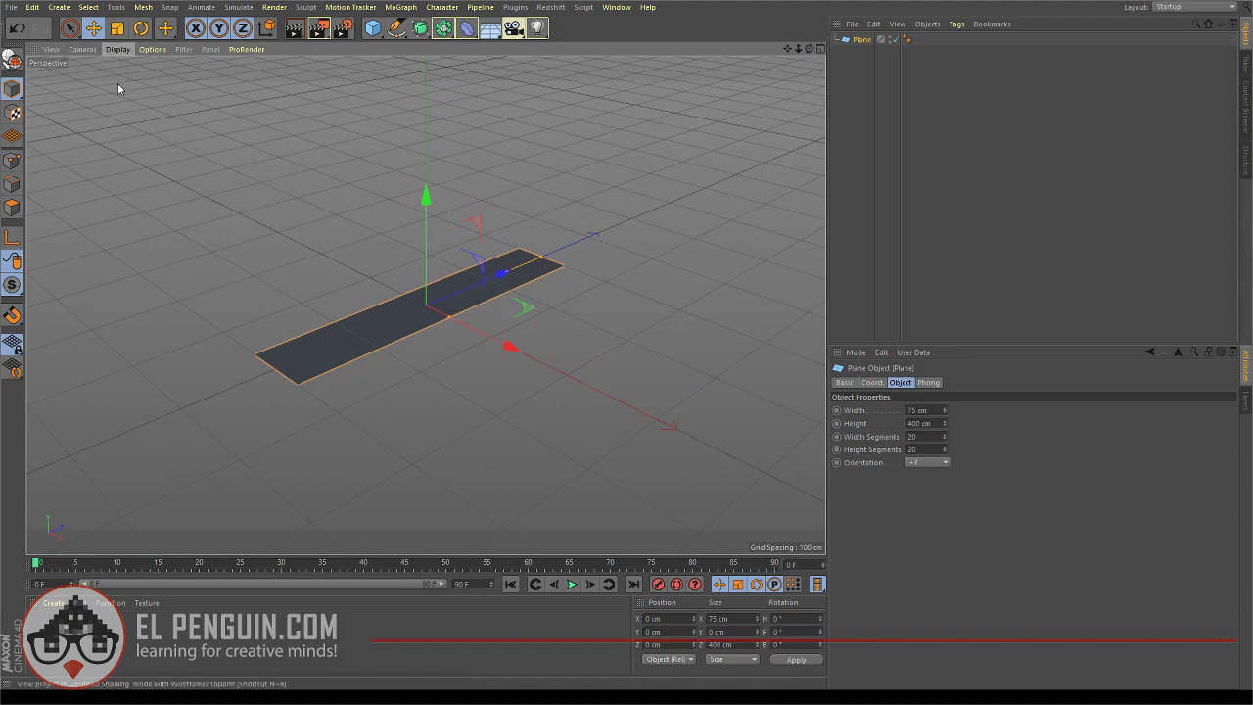
pyautogui.click(118, 89)
pyautogui.scroll(3, 386, 372)
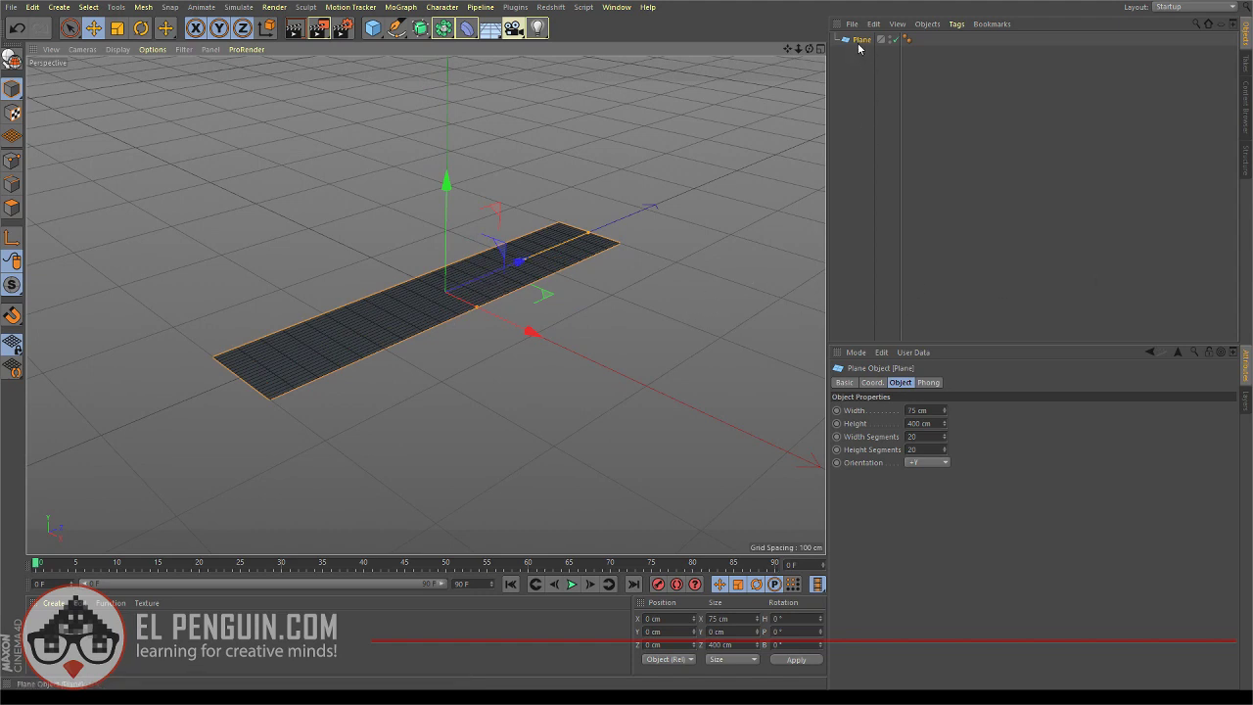
# Add a Helix spline and set its start radius to 27 cm
pyautogui.click(397, 28)
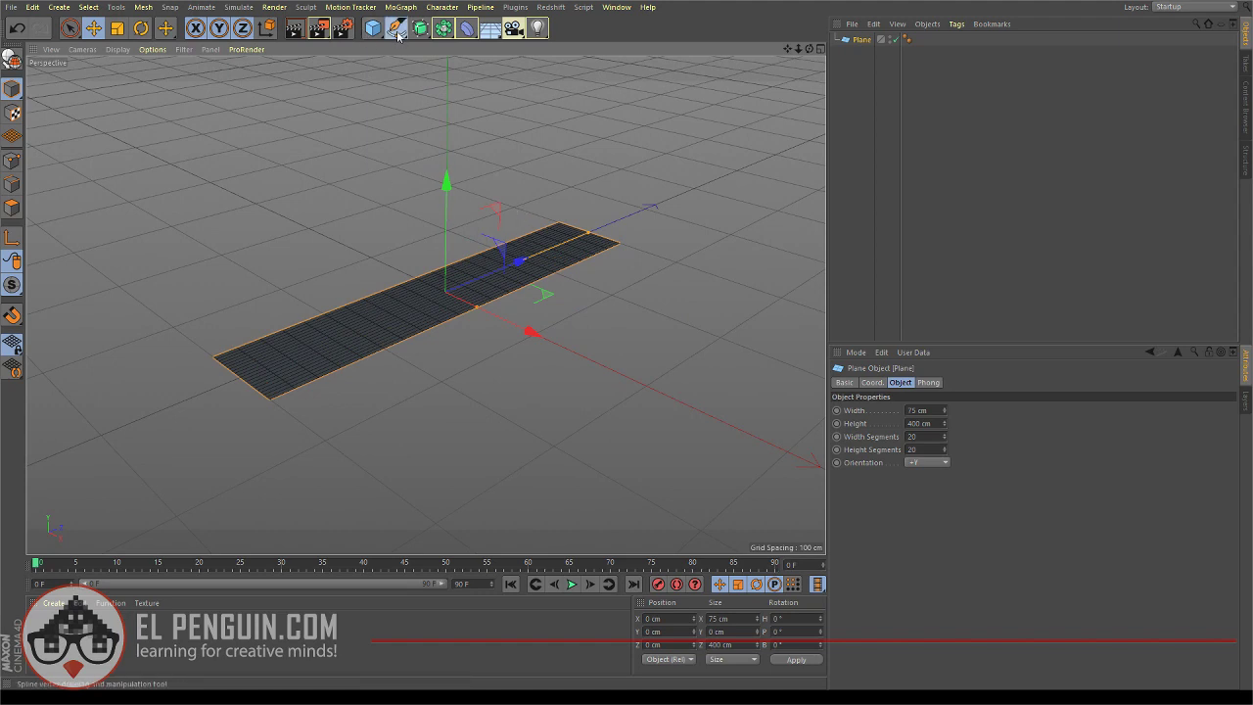
pyautogui.click(542, 98)
pyautogui.scroll(-2, 613, 351)
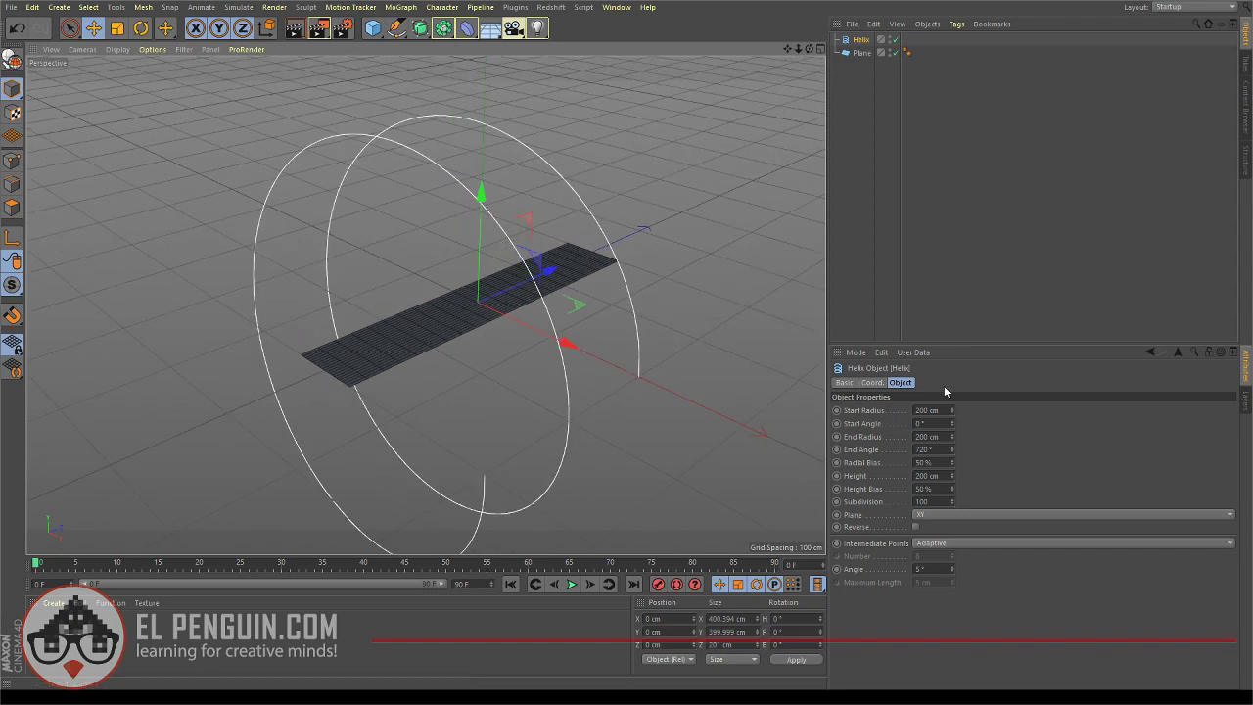
pyautogui.doubleClick(921, 410)
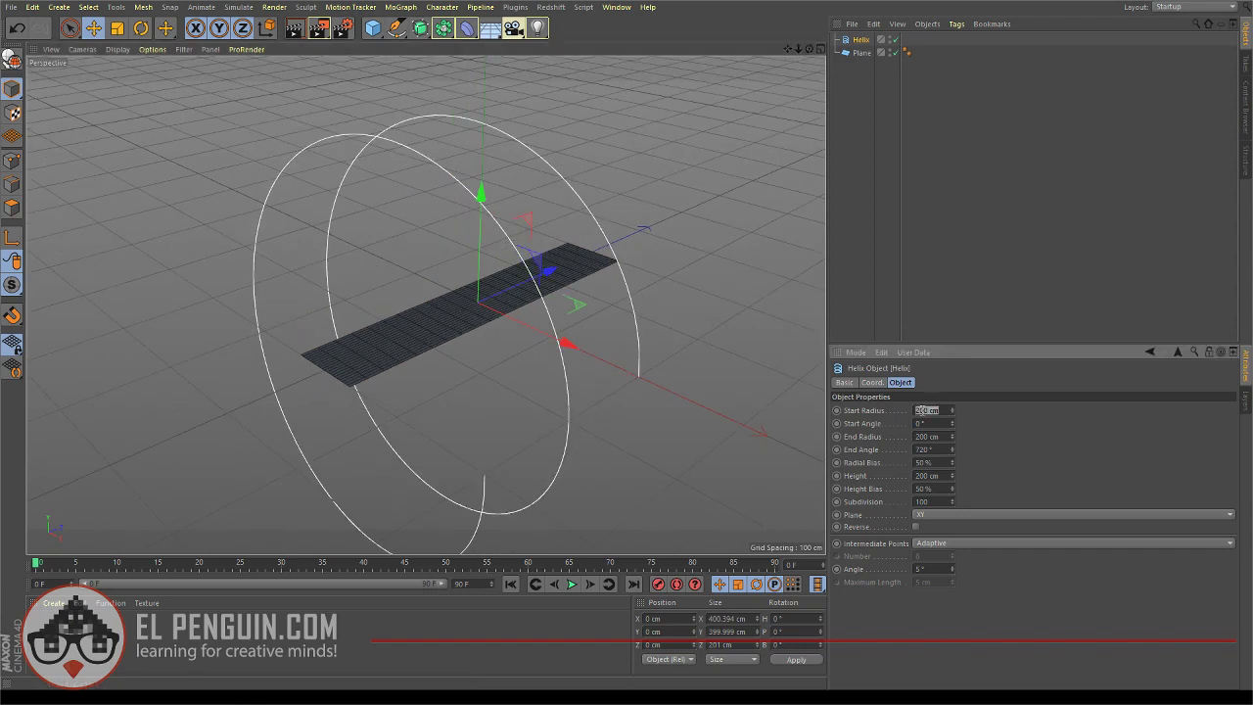
pyautogui.write('4')
pyautogui.press('Return')
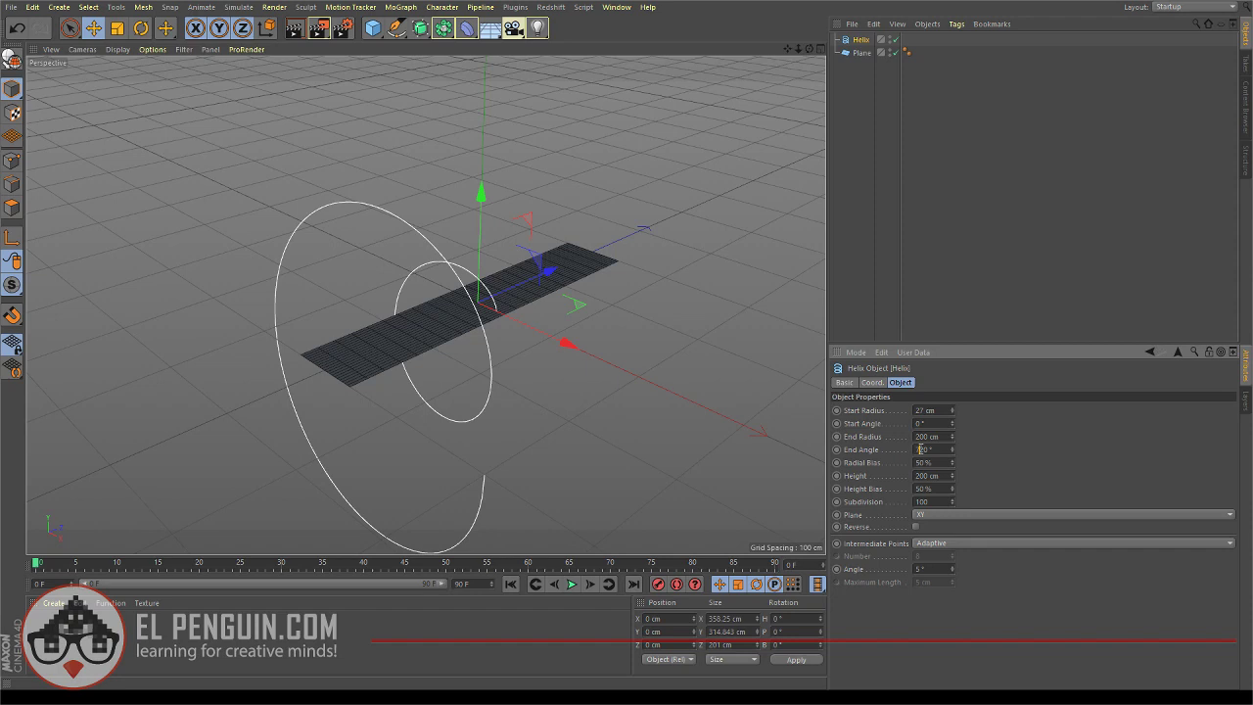
# Set the helix's end angle to 376° and its height to 1200 cm
pyautogui.click(921, 448)
pyautogui.write('360')
pyautogui.press('Return')
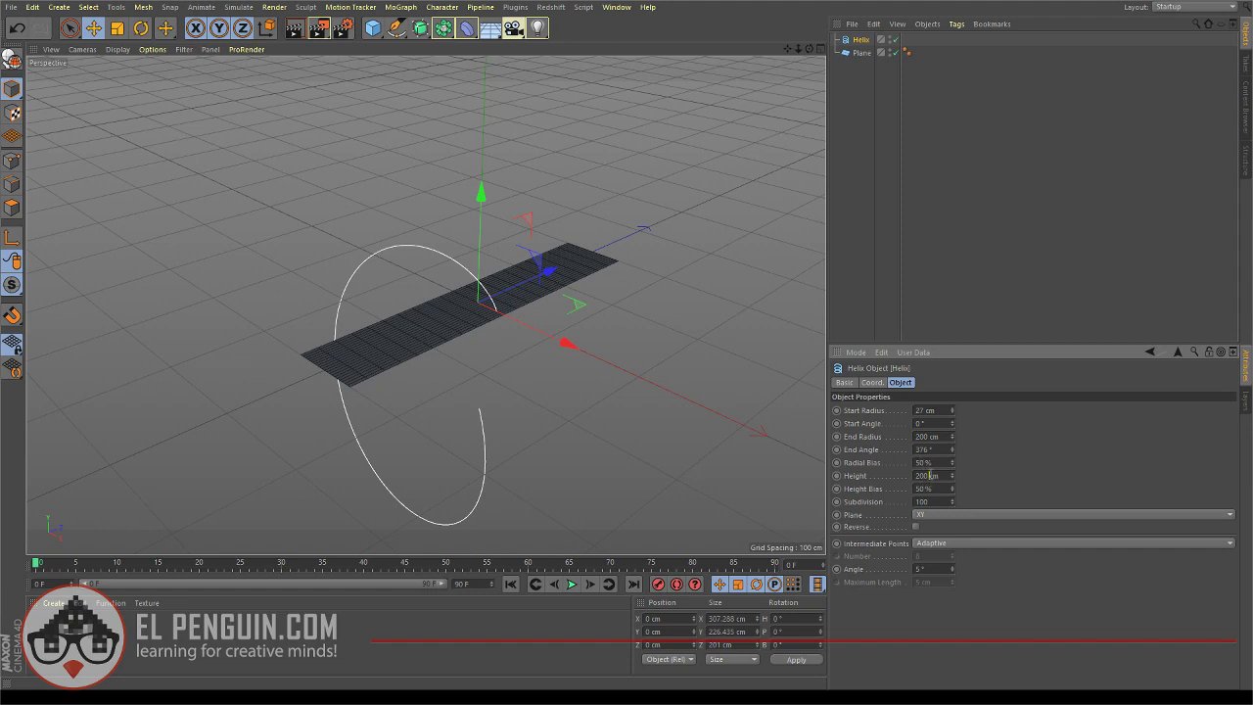
pyautogui.click(928, 475)
pyautogui.write('12')
pyautogui.press('Return')
pyautogui.scroll(-4, 481, 269)
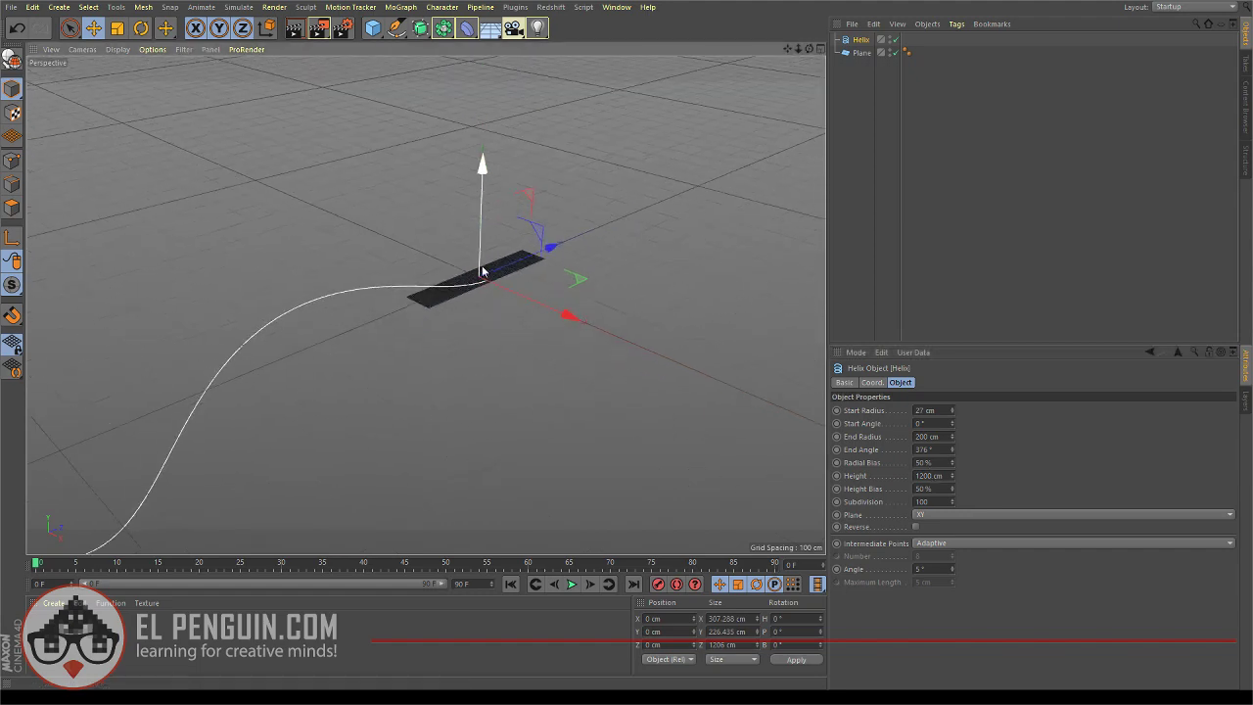
pyautogui.scroll(-3, 481, 270)
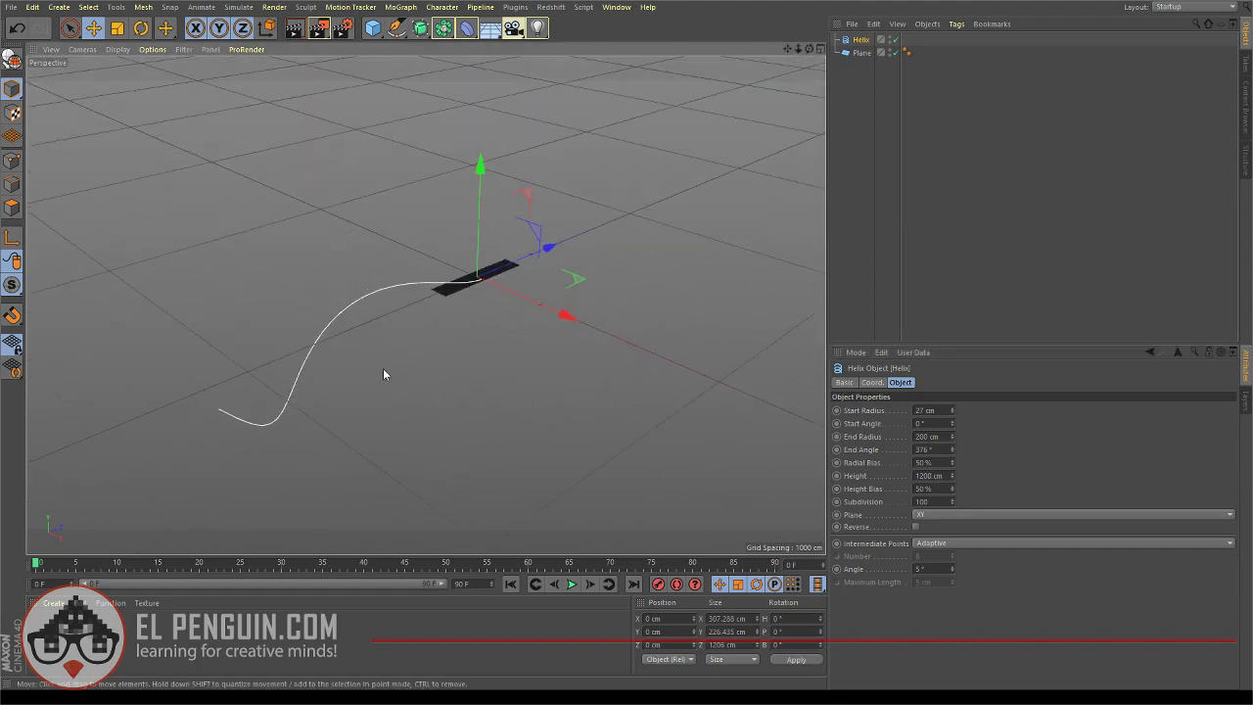
# Add a Spline Wrap deformer to the scene
pyautogui.keyDown('alt'); pyautogui.moveTo(383, 372); pyautogui.dragTo(265, 326); pyautogui.keyUp('alt')
pyautogui.scroll(2, 266, 323)
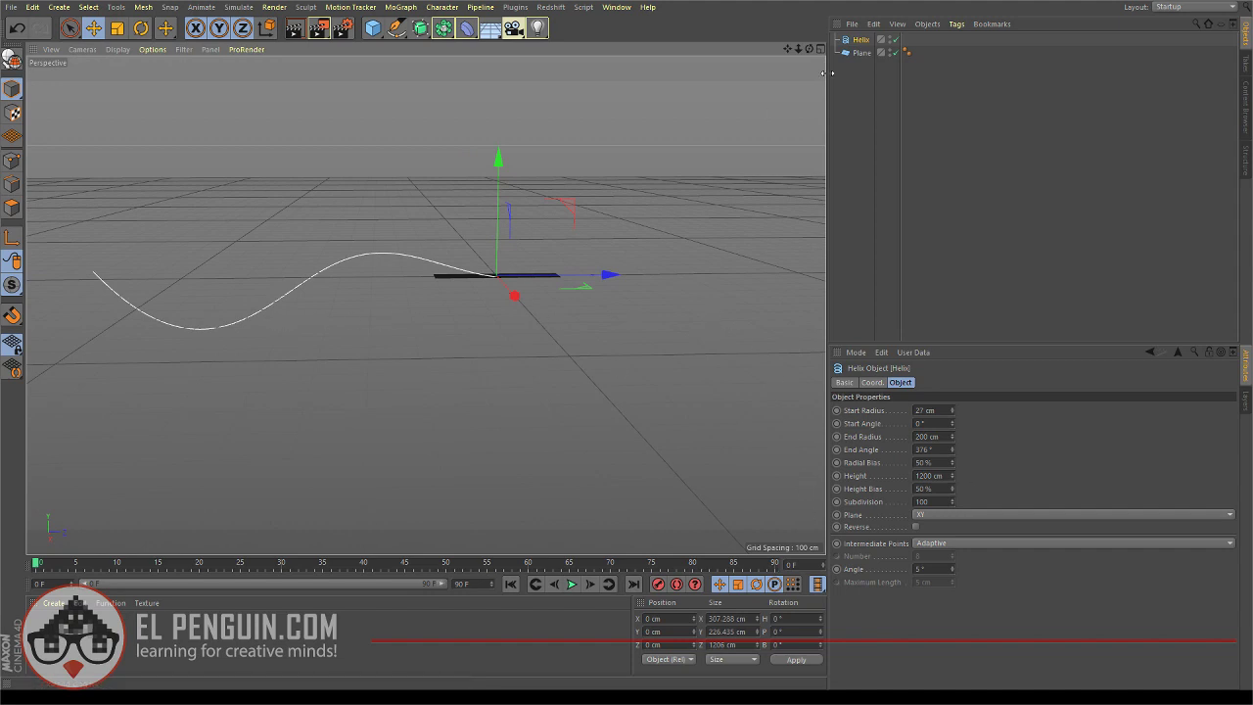
pyautogui.keyDown('alt'); pyautogui.moveTo(443, 300); pyautogui.dragTo(391, 296); pyautogui.keyUp('alt')
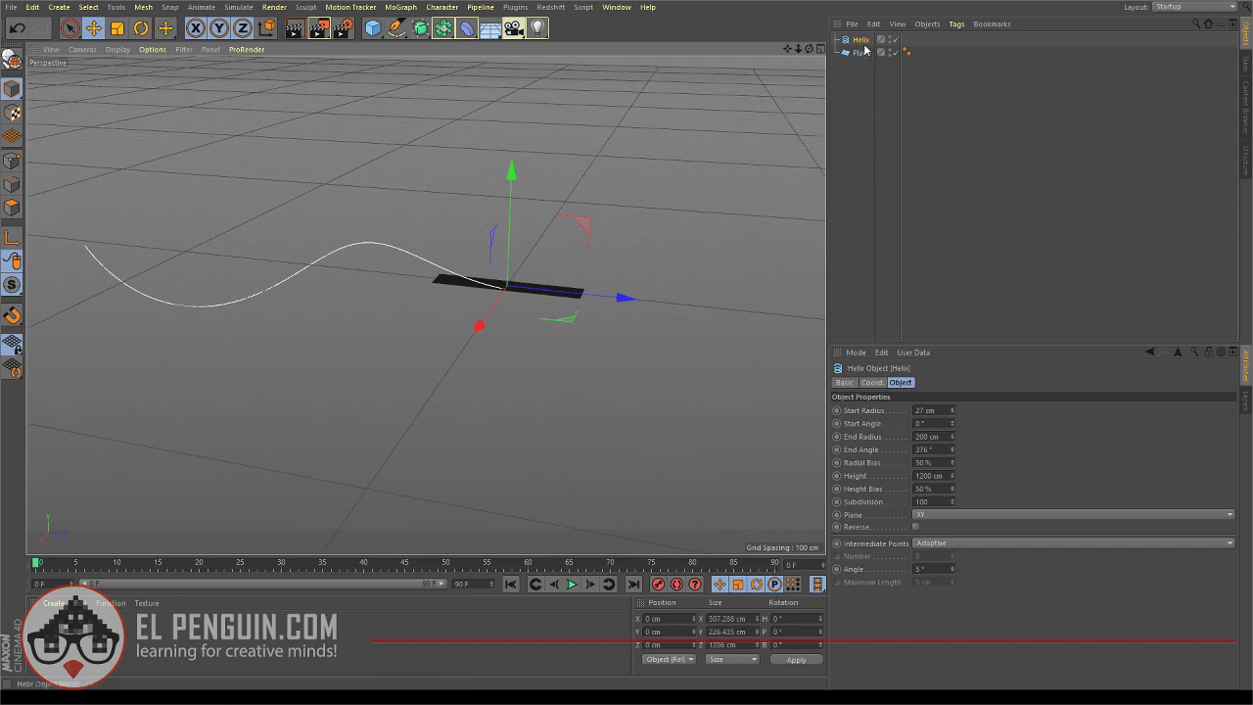
pyautogui.click(631, 169)
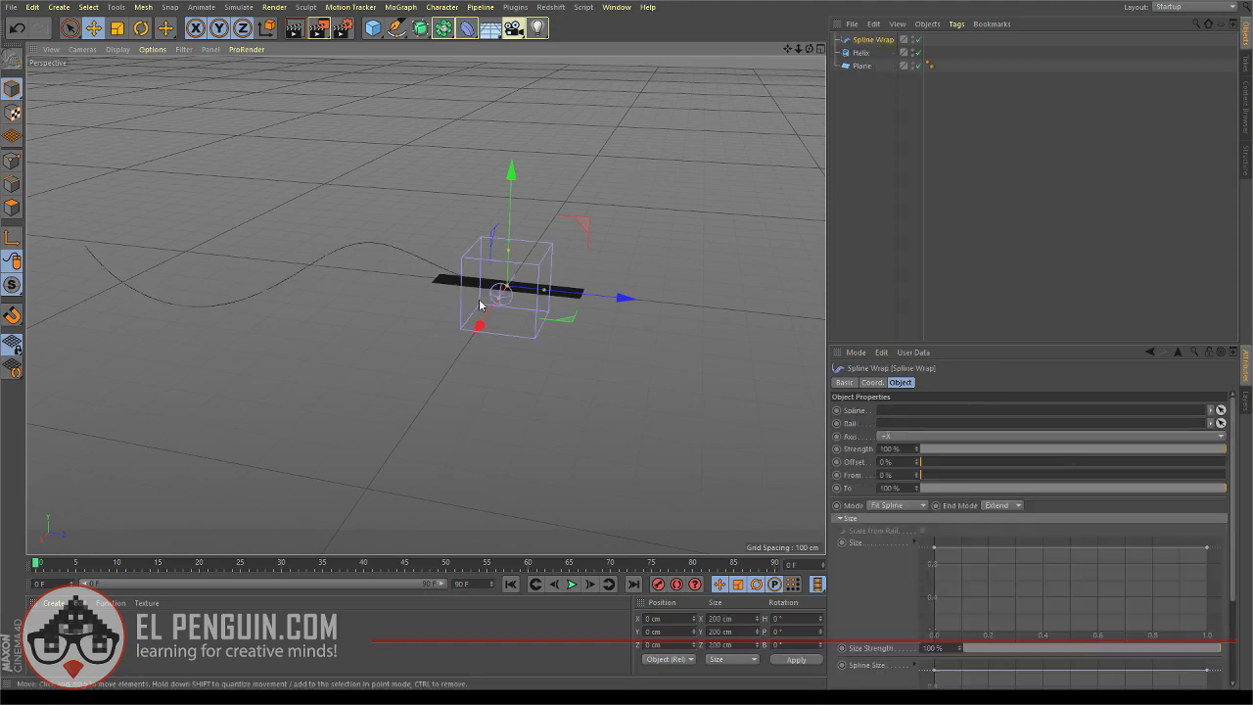
# Set the Spline Wrap's axis to +Z to match the plane's long direction
pyautogui.keyDown('alt'); pyautogui.moveTo(494, 306); pyautogui.dragTo(471, 350); pyautogui.keyUp('alt')
pyautogui.keyDown('alt'); pyautogui.moveTo(500, 323); pyautogui.dragTo(512, 299, button='right'); pyautogui.keyUp('alt')
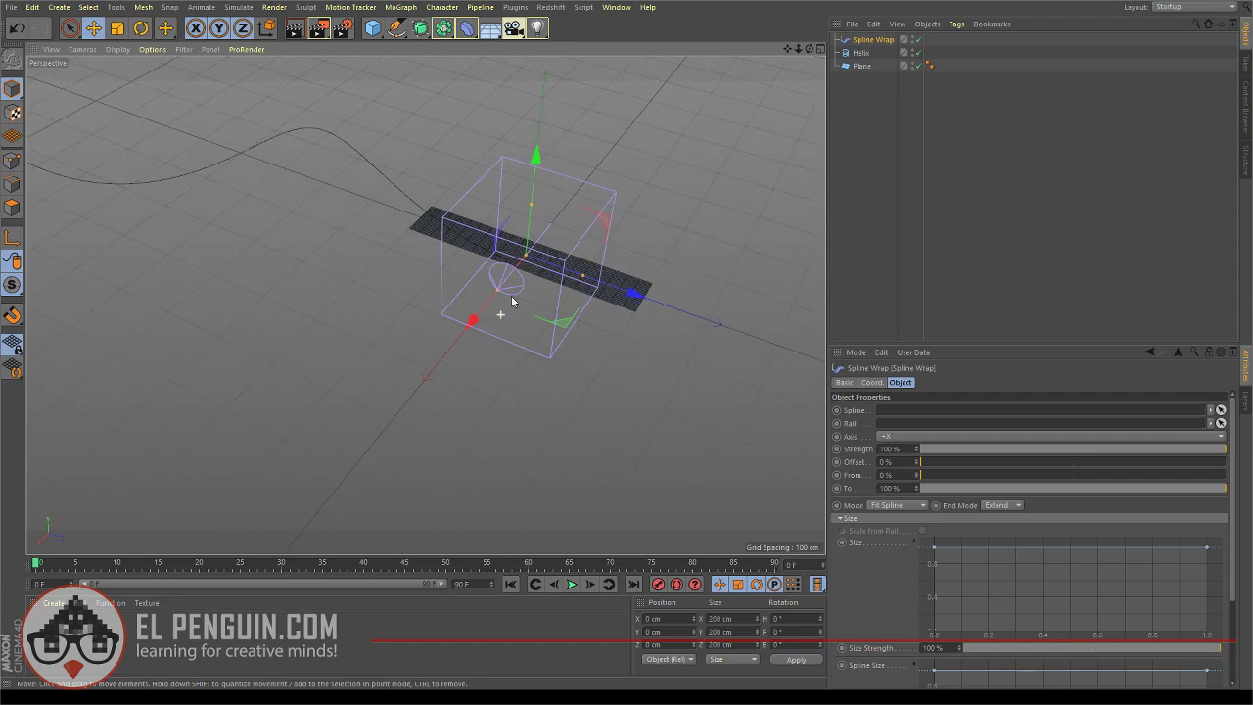
pyautogui.keyDown('alt'); pyautogui.moveTo(532, 285); pyautogui.dragTo(465, 254); pyautogui.keyUp('alt')
pyautogui.keyDown('alt'); pyautogui.moveTo(525, 339); pyautogui.dragTo(505, 287, button='right'); pyautogui.keyUp('alt')
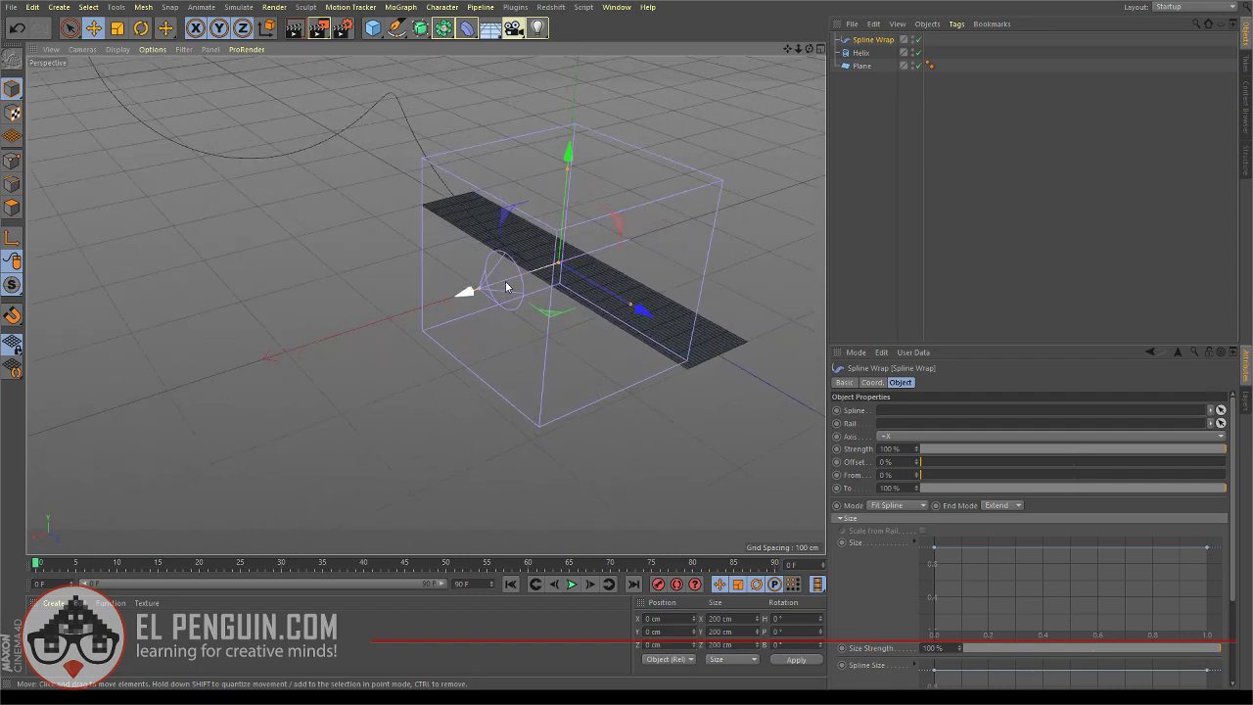
pyautogui.keyDown('alt'); pyautogui.moveTo(387, 323); pyautogui.dragTo(503, 349); pyautogui.keyUp('alt')
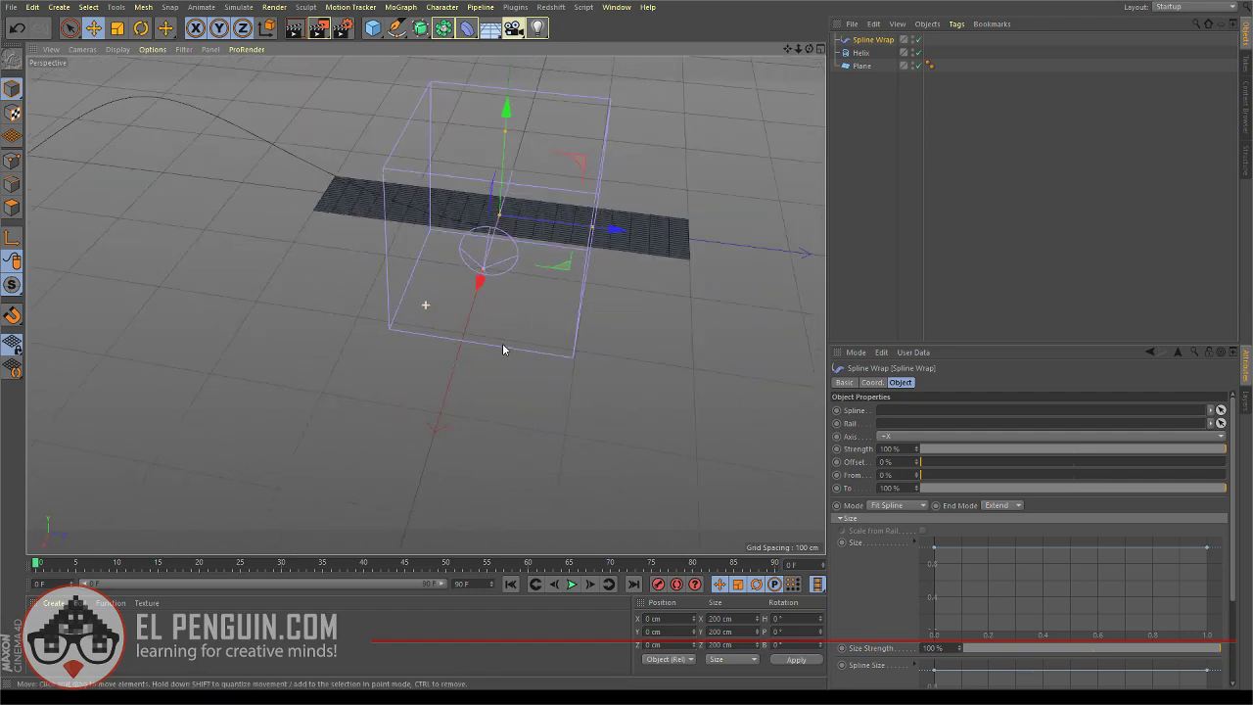
pyautogui.click(892, 476)
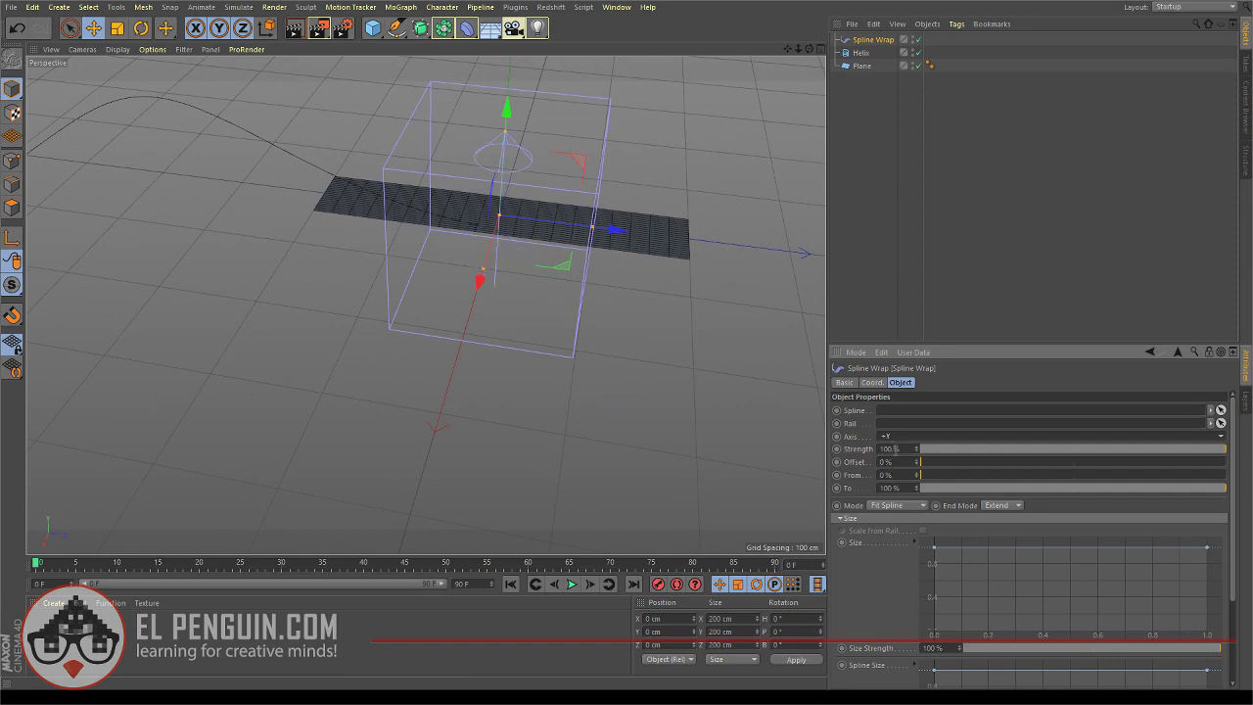
pyautogui.click(890, 504)
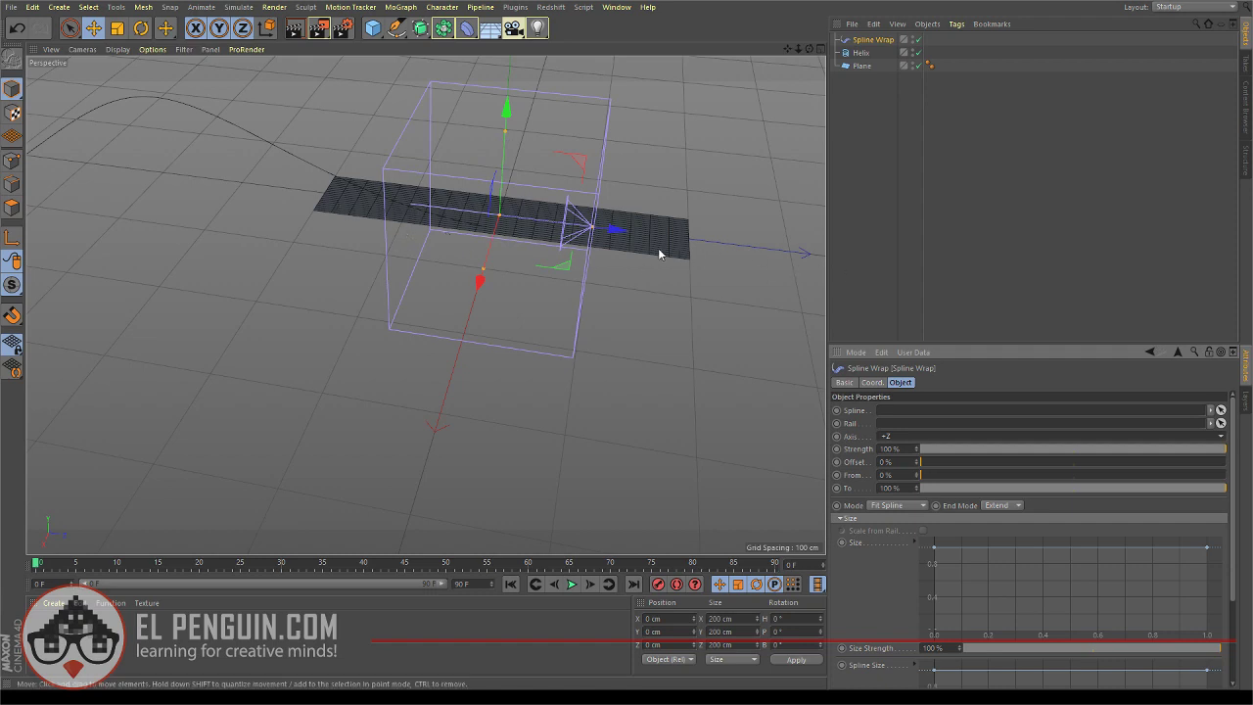
# Make the Spline Wrap a child of the Plane and assign the Helix as its spline
pyautogui.scroll(-5, 650, 234)
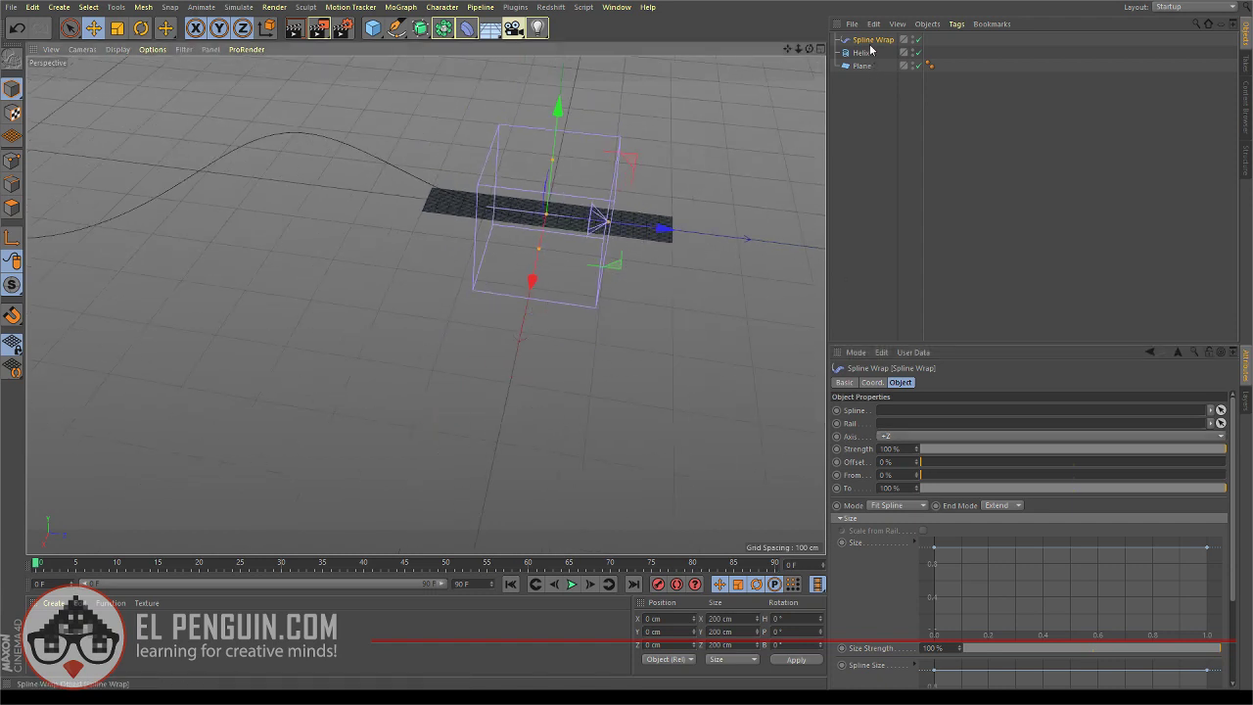
pyautogui.moveTo(869, 43); pyautogui.dragTo(868, 75)
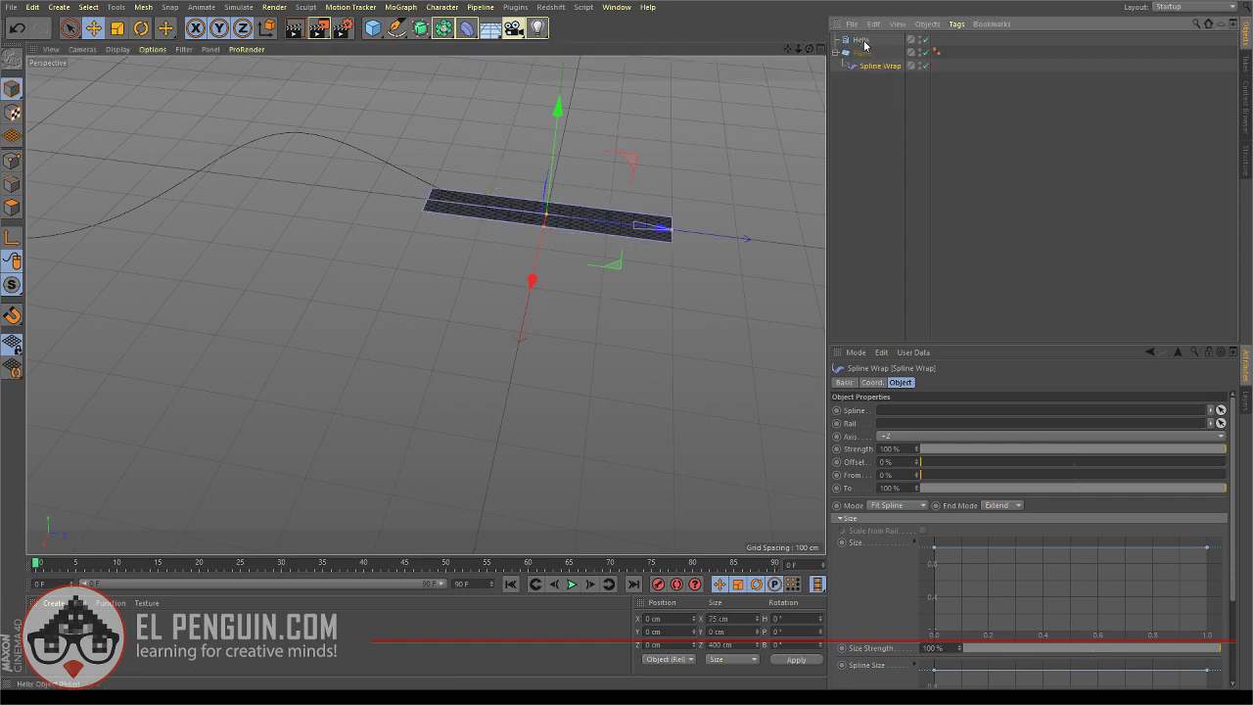
pyautogui.click(865, 44)
pyautogui.click(876, 71)
pyautogui.moveTo(862, 40); pyautogui.dragTo(892, 410)
pyautogui.scroll(-3, 444, 274)
pyautogui.keyDown('alt'); pyautogui.moveTo(425, 304); pyautogui.dragTo(248, 239); pyautogui.keyUp('alt')
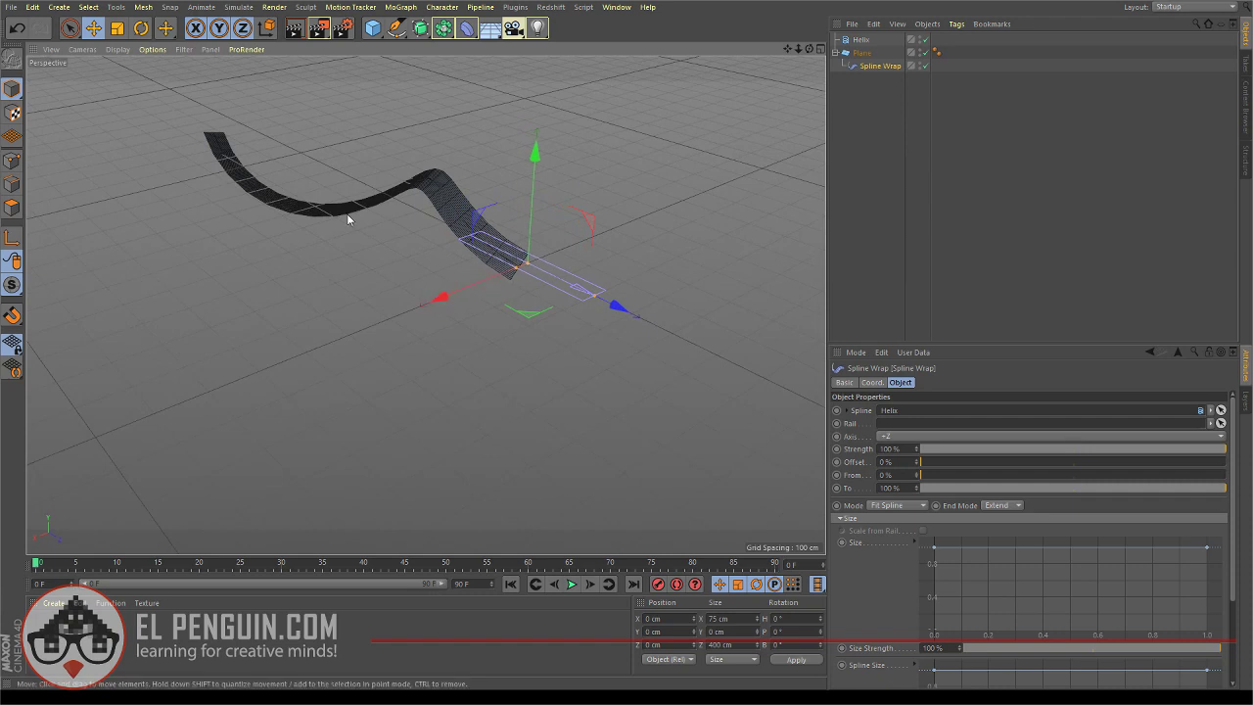
# Change the Spline Wrap's mode to Keep Length
pyautogui.click(900, 505)
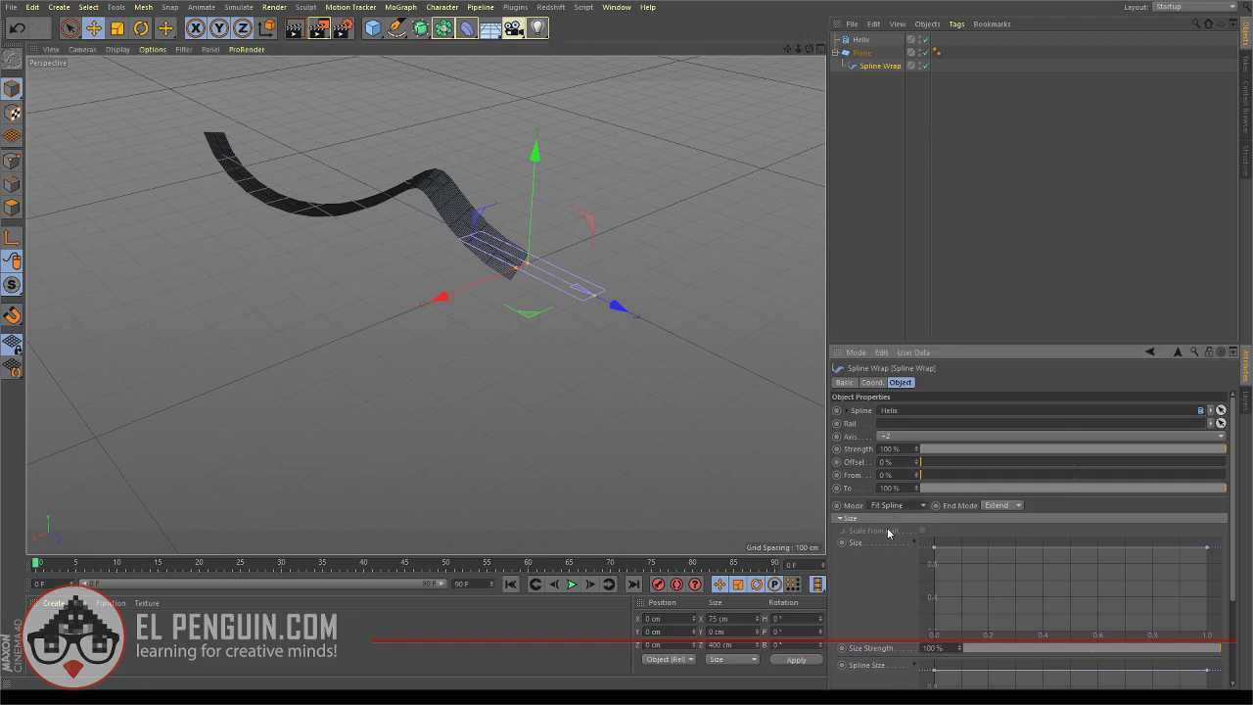
pyautogui.click(890, 531)
pyautogui.scroll(2, 448, 239)
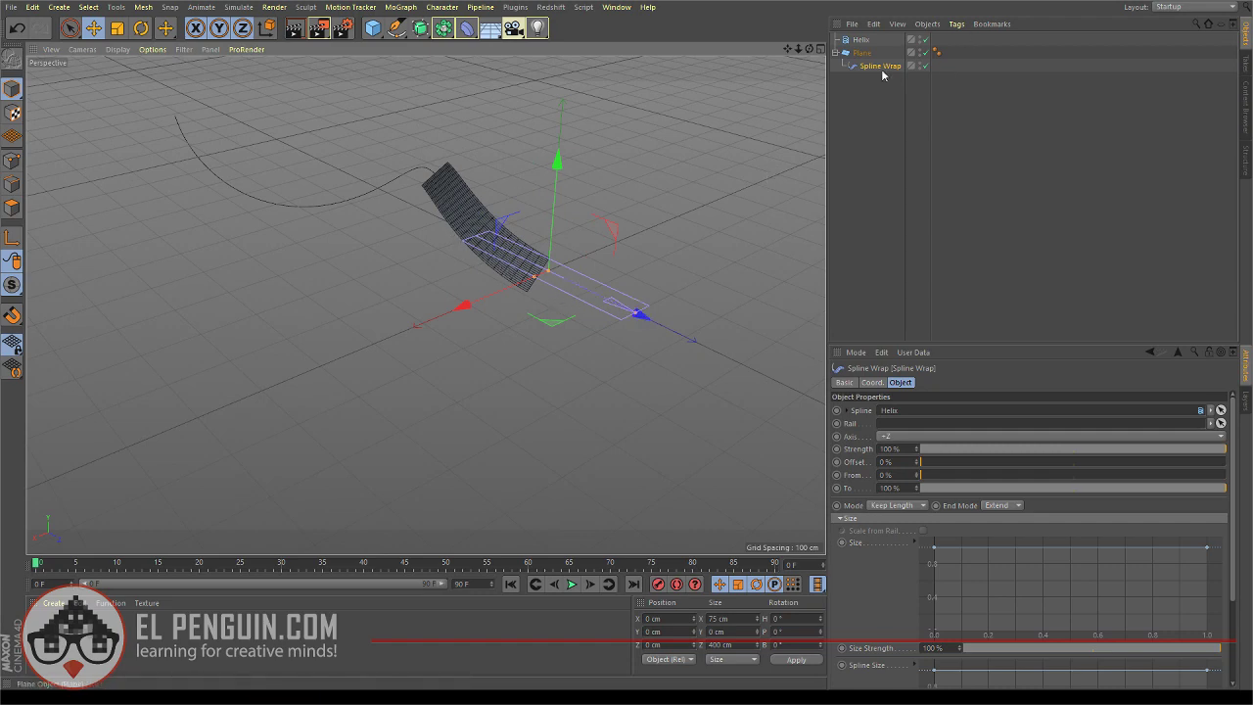
# Animate the Spline Wrap's Offset with keyframes of 100% at frame 0 and 0% at frame 90
pyautogui.moveTo(922, 459); pyautogui.dragTo(1234, 473)
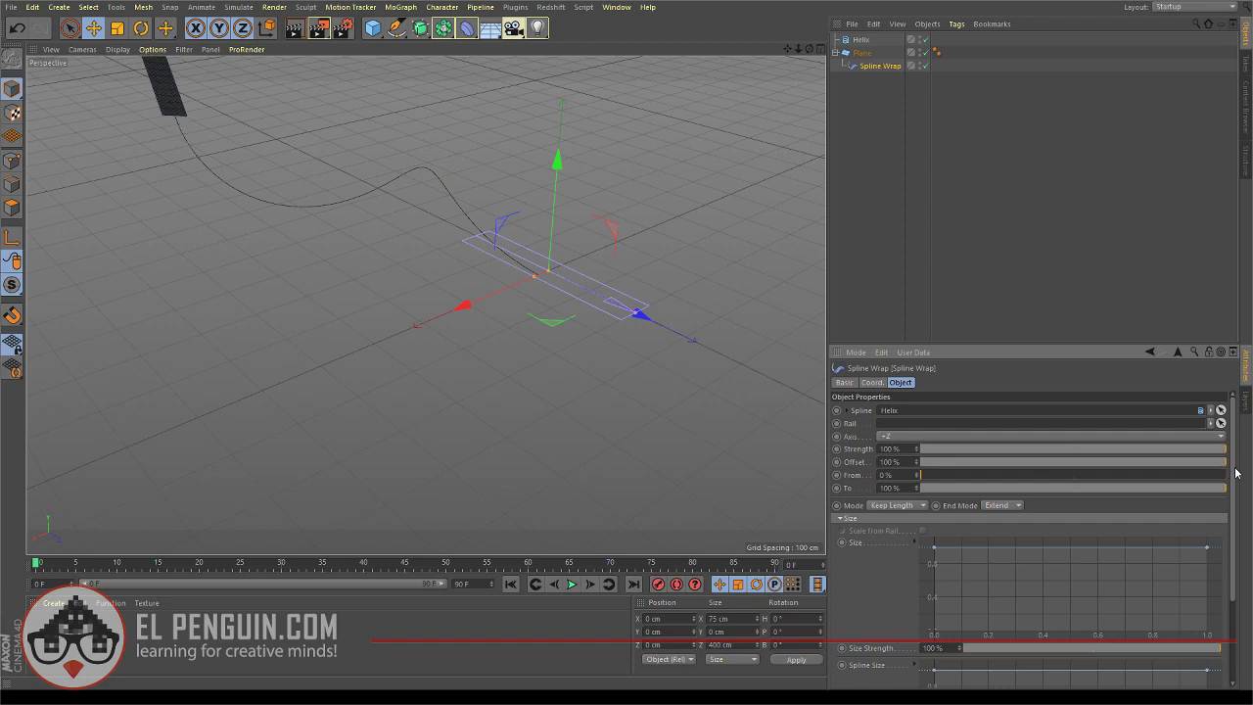
pyautogui.keyDown('ctrl'); pyautogui.click(836, 462); pyautogui.keyUp('ctrl')
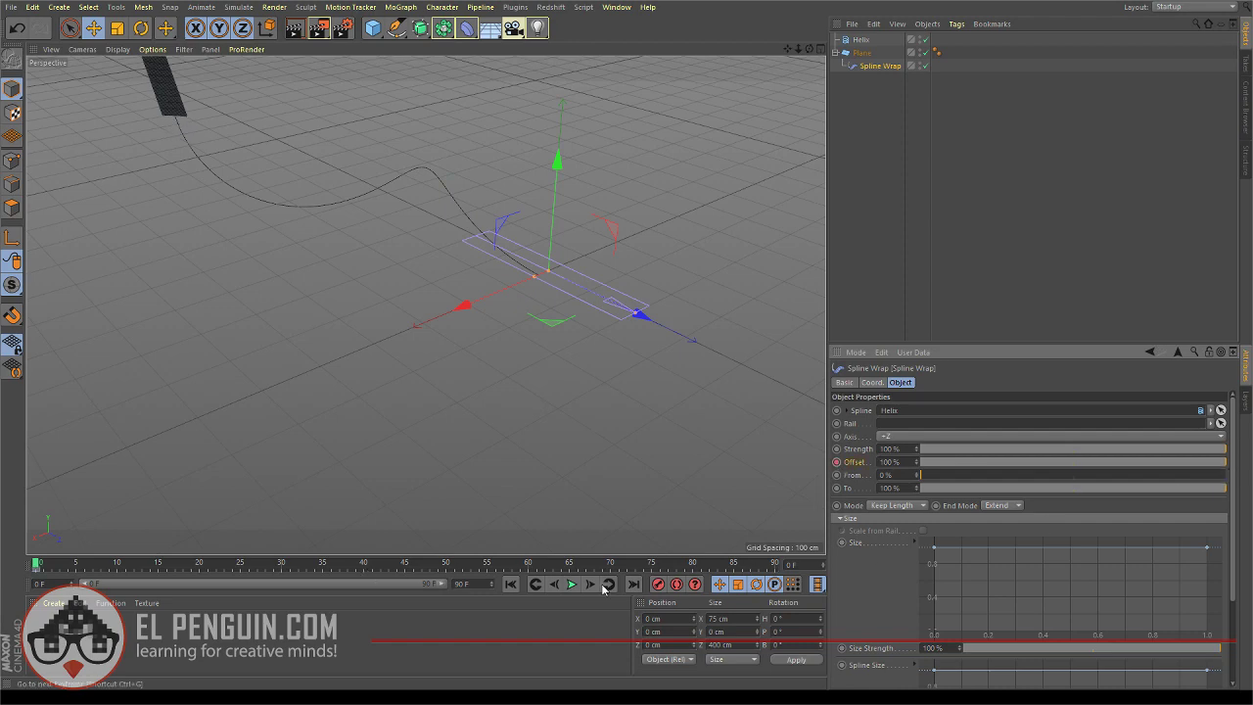
pyautogui.click(776, 565)
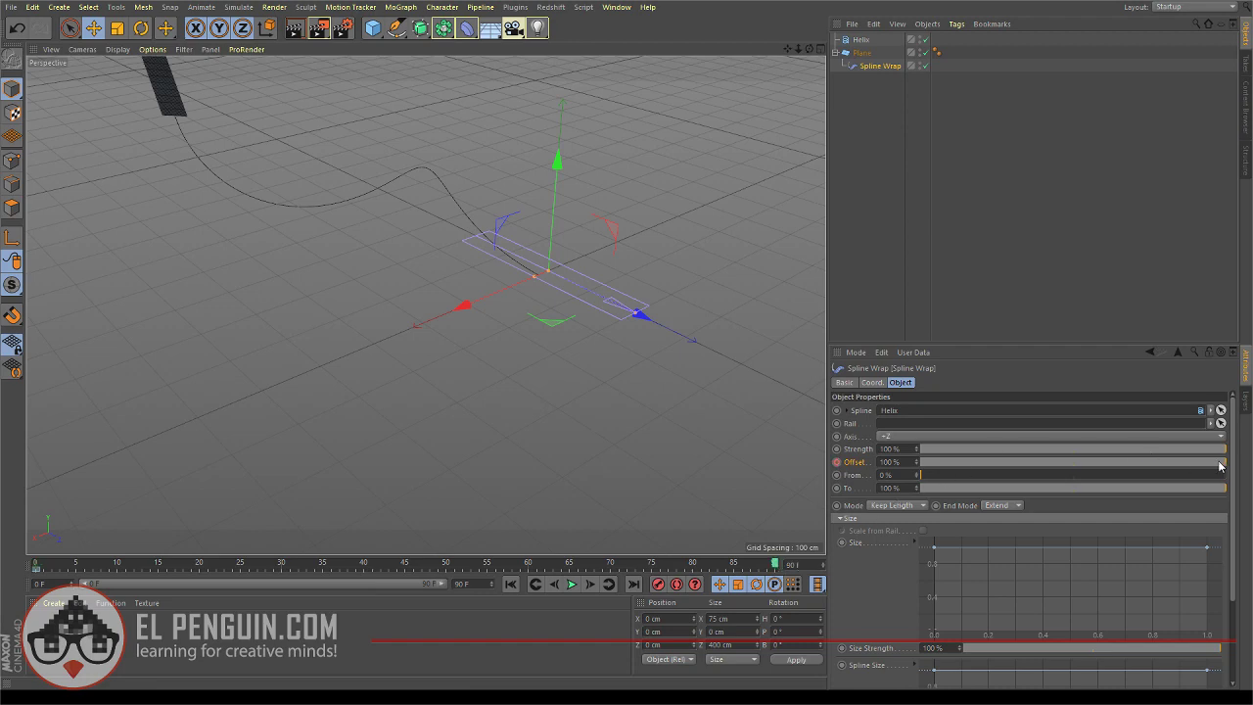
pyautogui.moveTo(1221, 463); pyautogui.dragTo(908, 484)
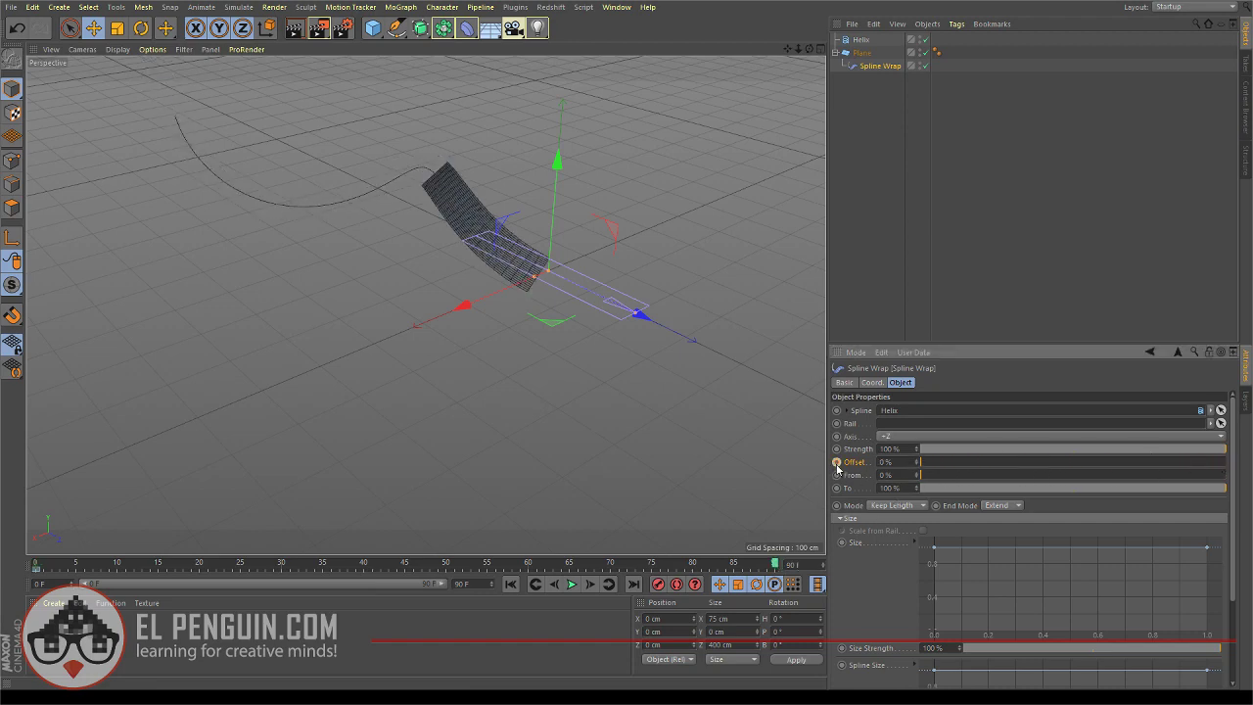
# Play back the animation to check the plane's travel along the helix, stopping around frame 30
pyautogui.scroll(3, 485, 280)
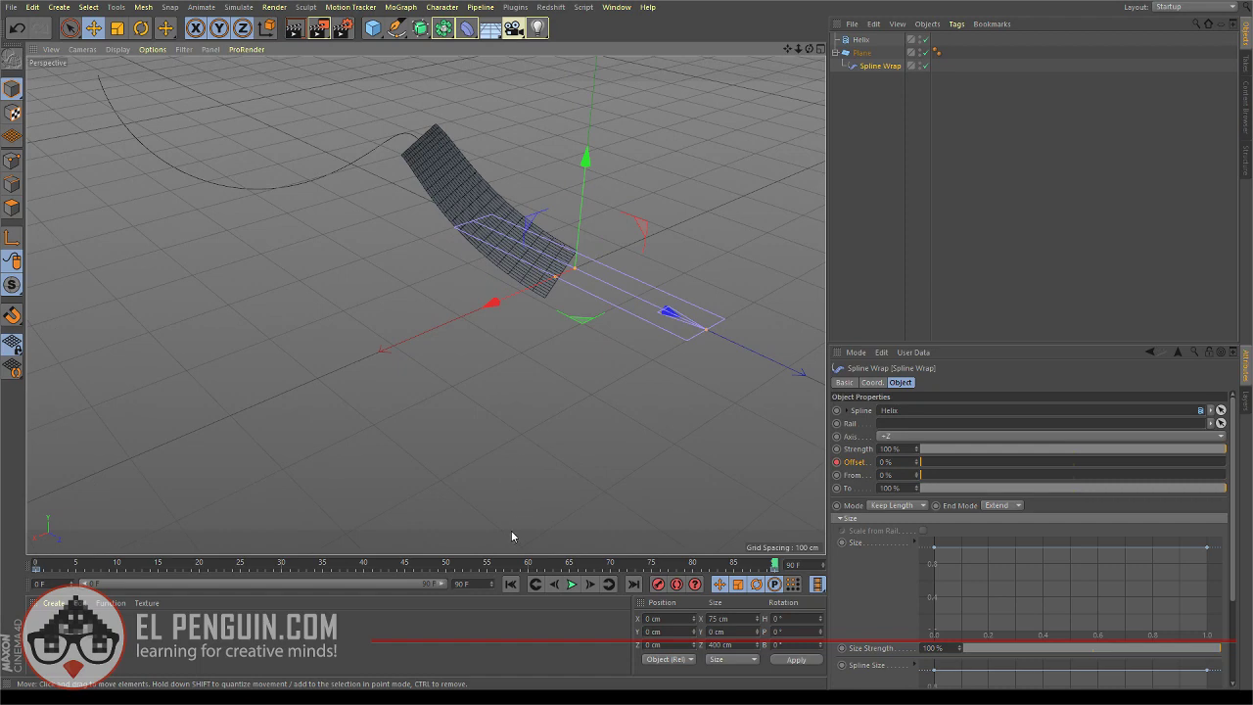
pyautogui.keyDown('alt'); pyautogui.moveTo(446, 284); pyautogui.dragTo(479, 360, button='middle'); pyautogui.keyUp('alt')
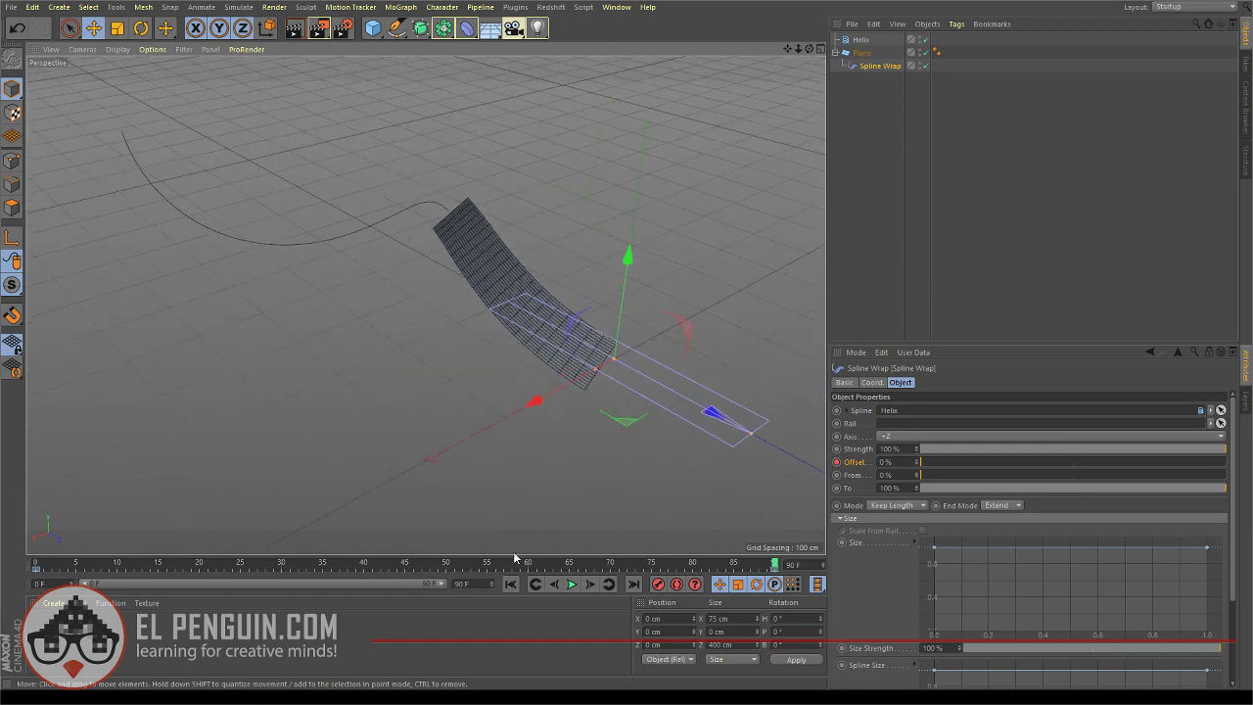
pyautogui.click(572, 583)
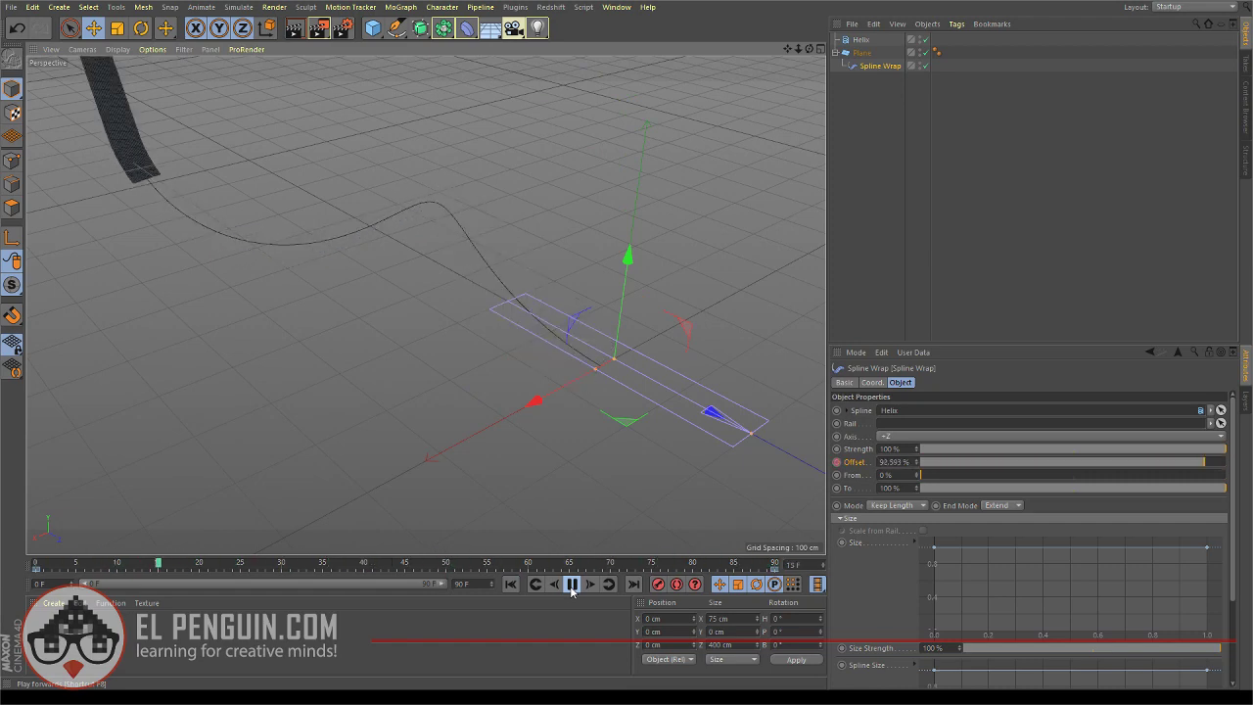
pyautogui.click(572, 586)
# Add a PolyFX object and place it together with the Plane inside a new null group
pyautogui.keyDown('alt'); pyautogui.moveTo(551, 501); pyautogui.dragTo(251, 336); pyautogui.keyUp('alt')
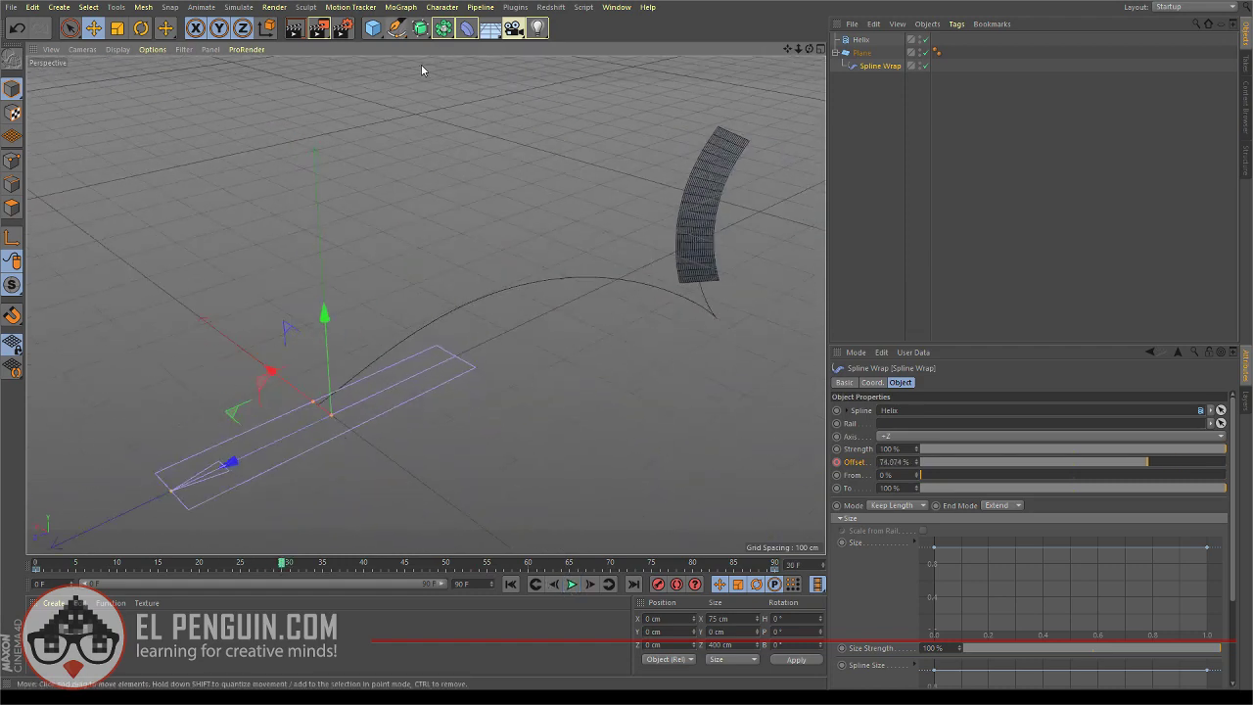
pyautogui.click(432, 268)
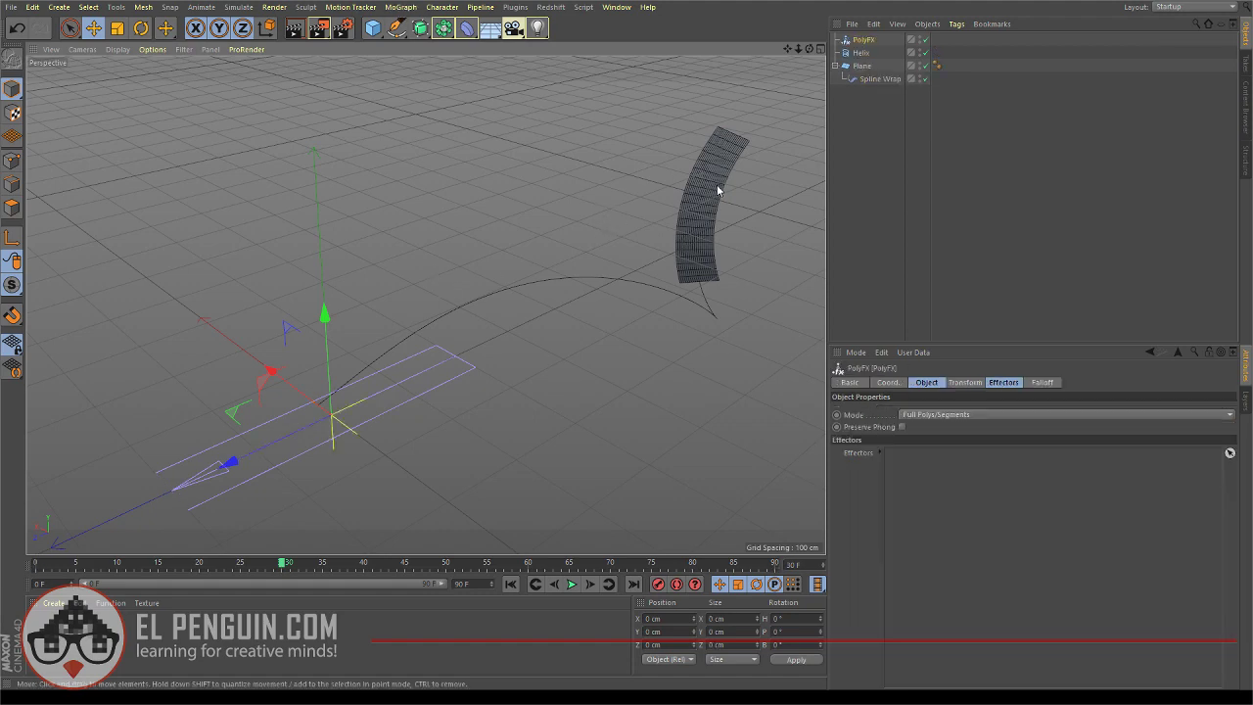
pyautogui.click(862, 69)
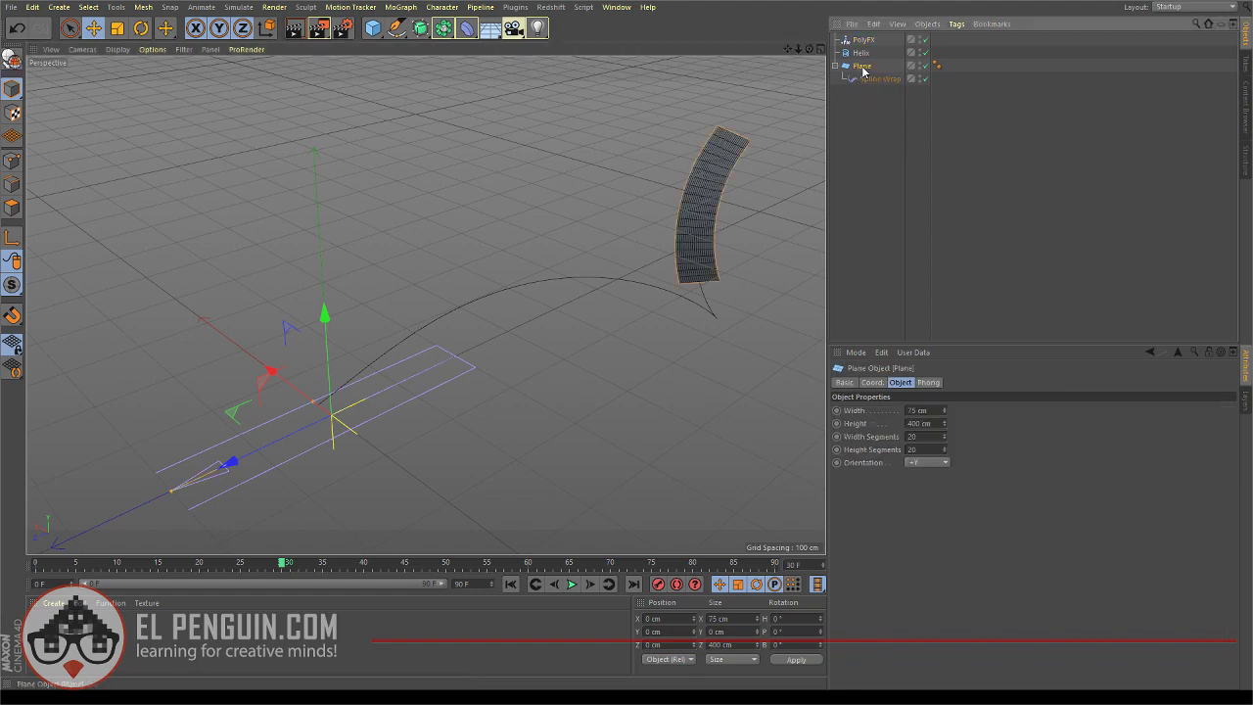
pyautogui.hotkey('alt', 'g')
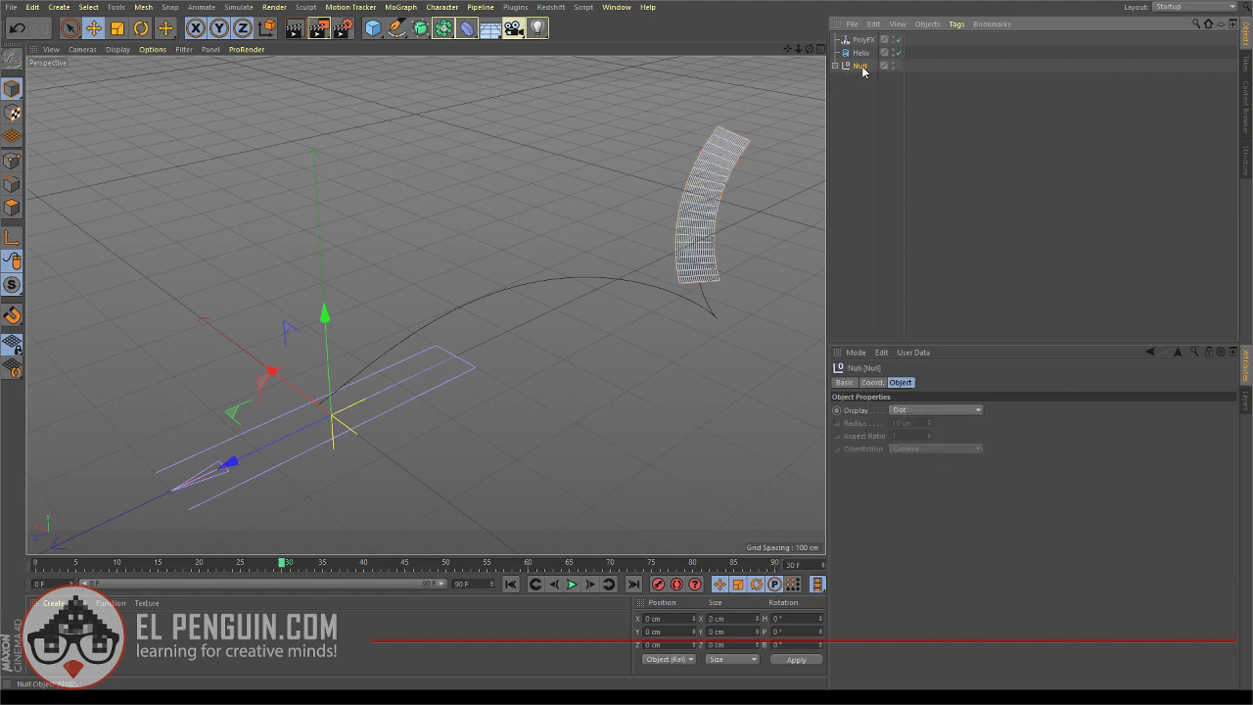
pyautogui.click(834, 65)
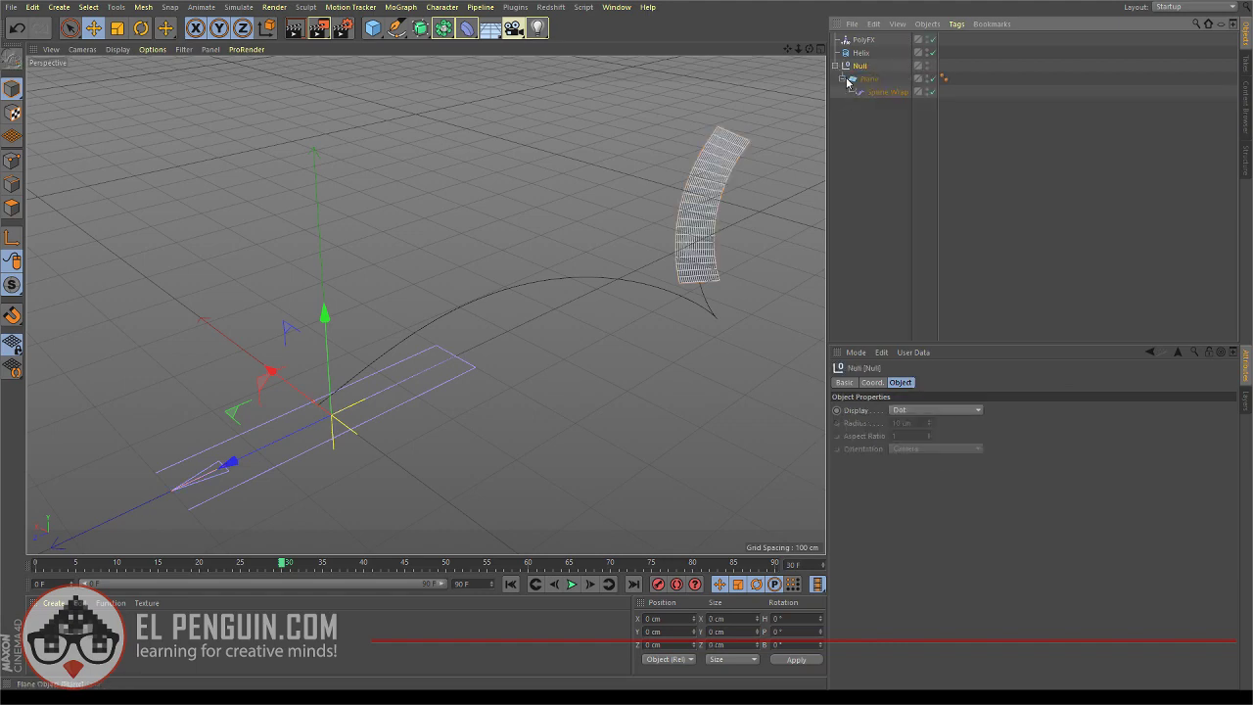
pyautogui.click(842, 79)
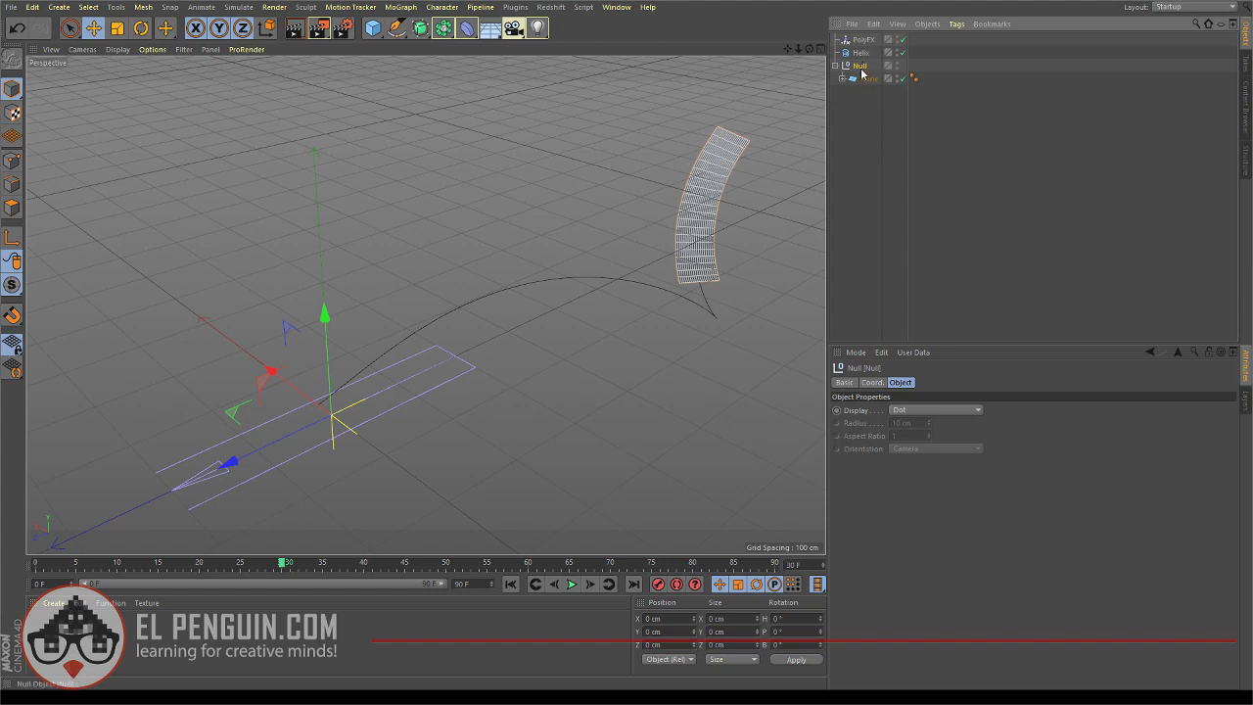
pyautogui.moveTo(866, 44); pyautogui.dragTo(859, 73)
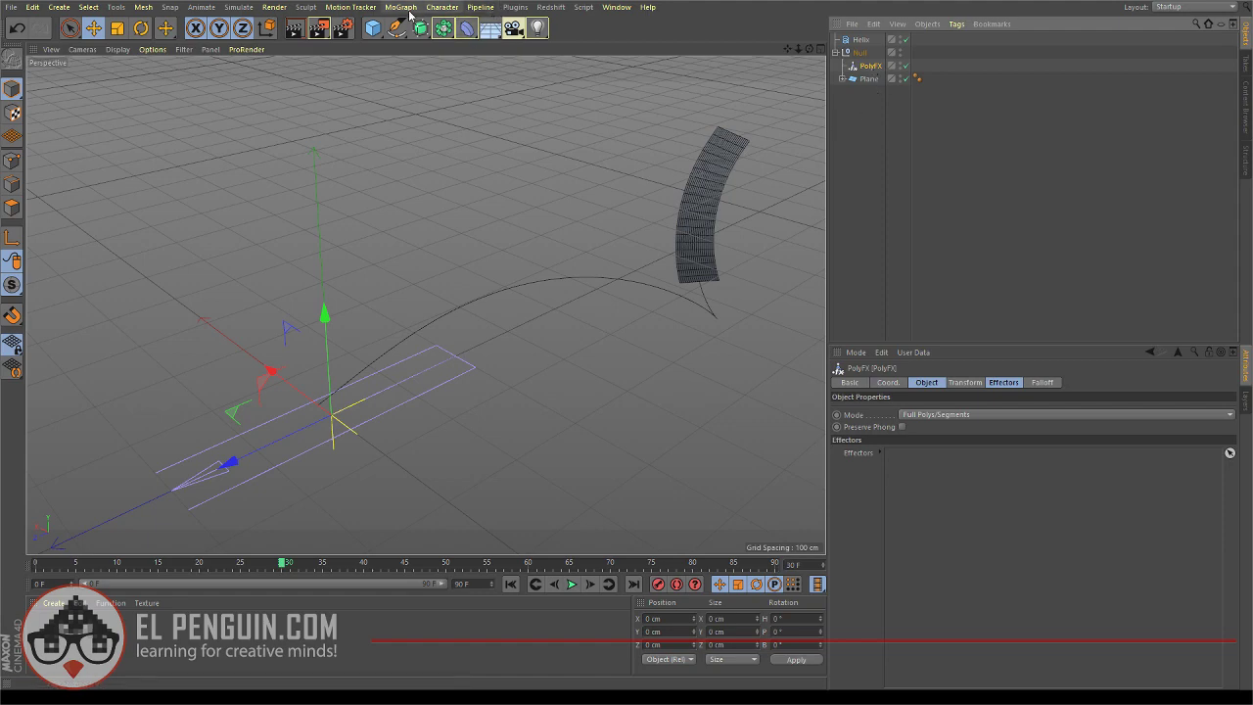
# Add a Plain effector to the PolyFX and play the animation to check its influence on the plane
pyautogui.click(538, 30)
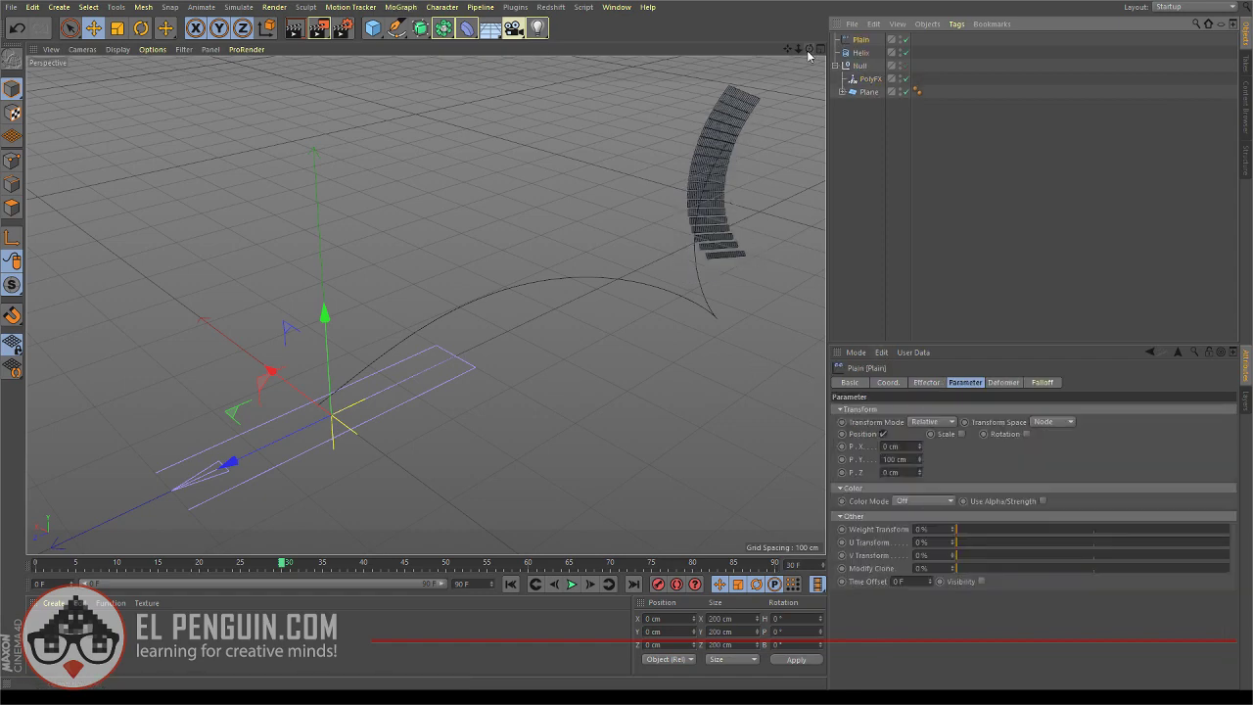
pyautogui.moveTo(808, 54); pyautogui.dragTo(690, 51)
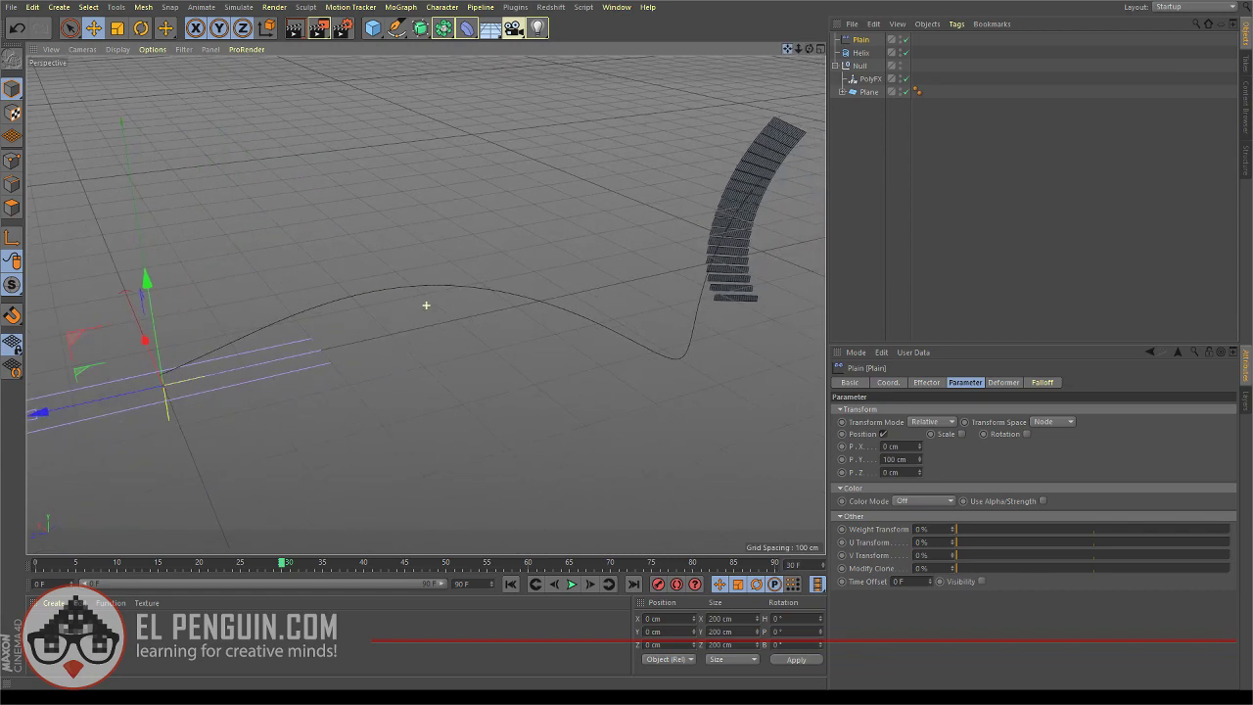
pyautogui.click(511, 584)
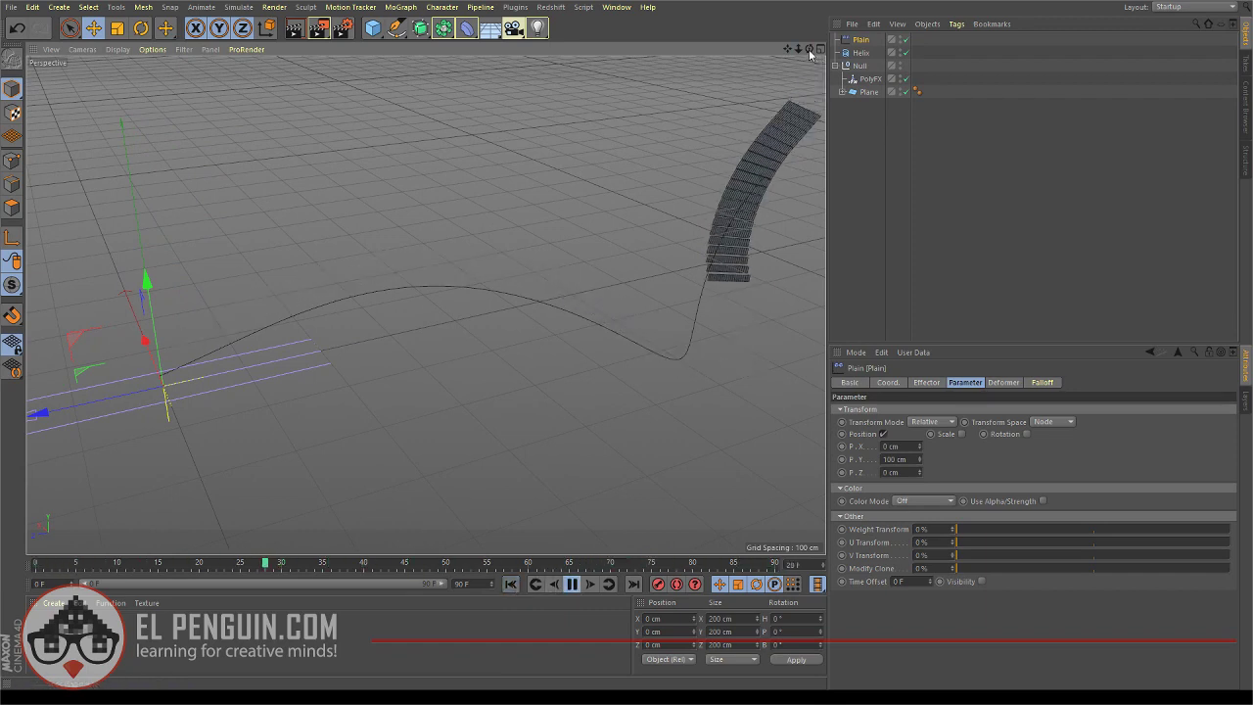
pyautogui.moveTo(808, 49); pyautogui.dragTo(425, 305)
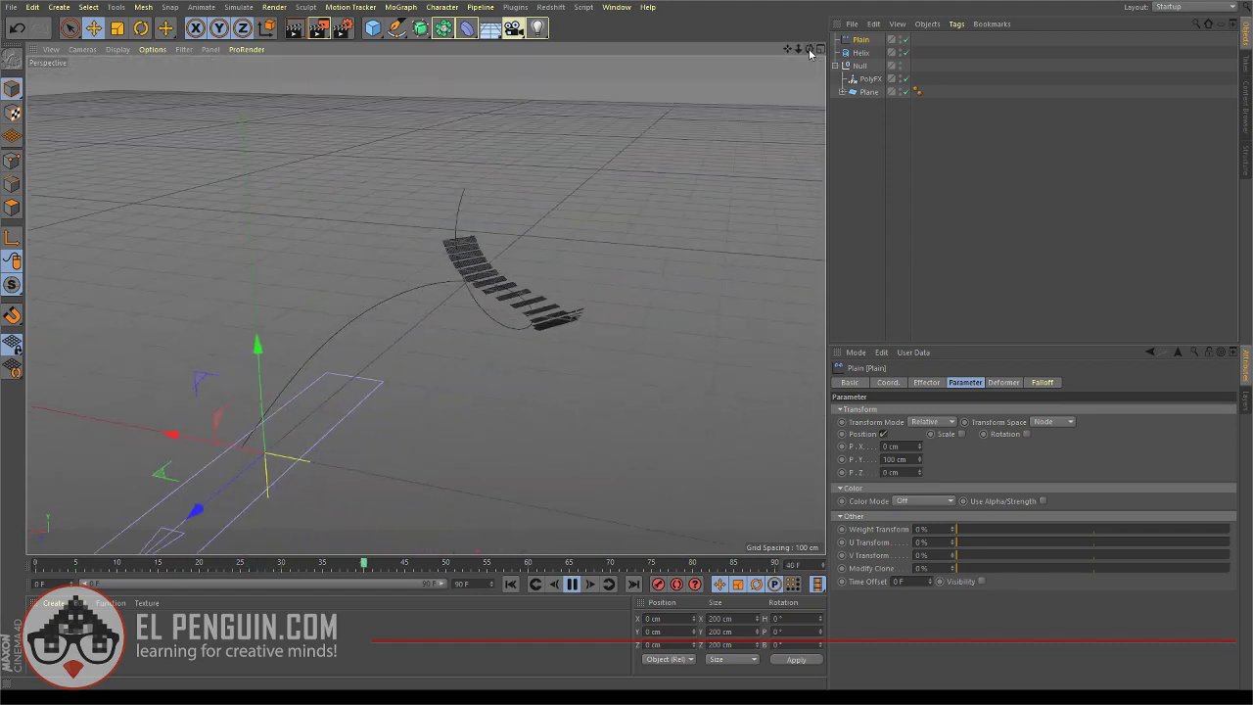
pyautogui.click(570, 585)
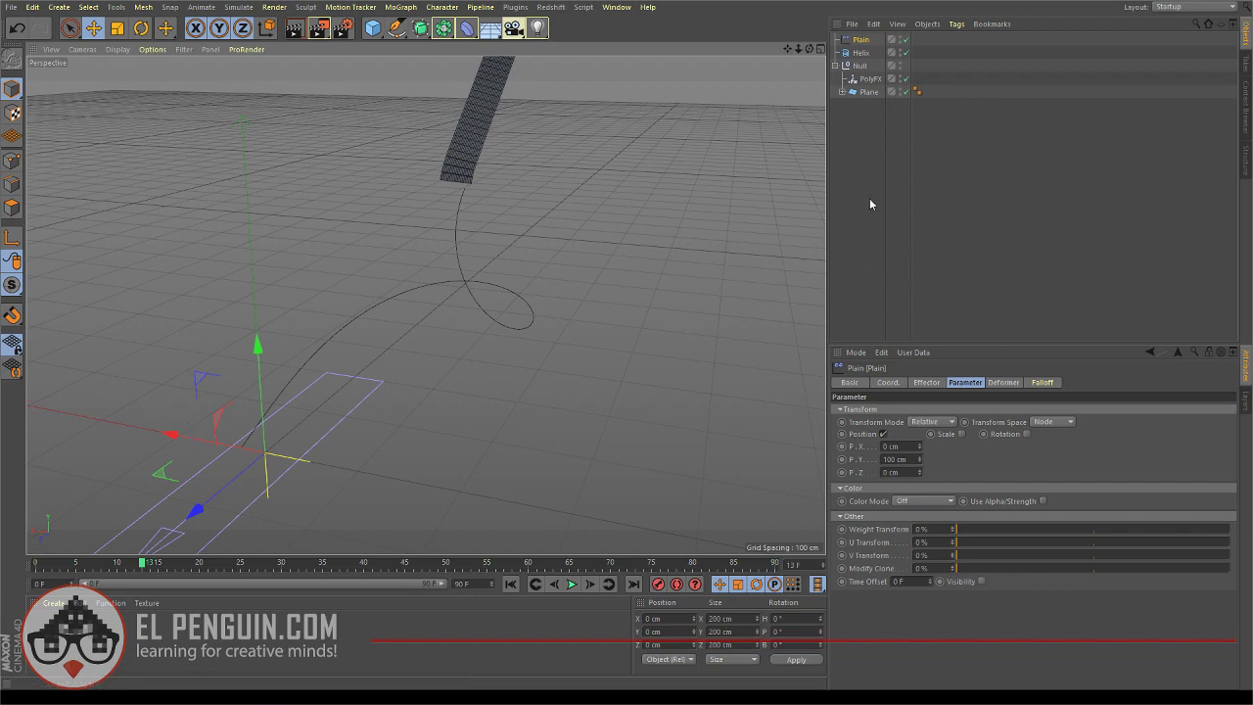
# Set the Plain effector's falloff shape to Linear and stretch its Z size to about 497 cm
pyautogui.click(859, 41)
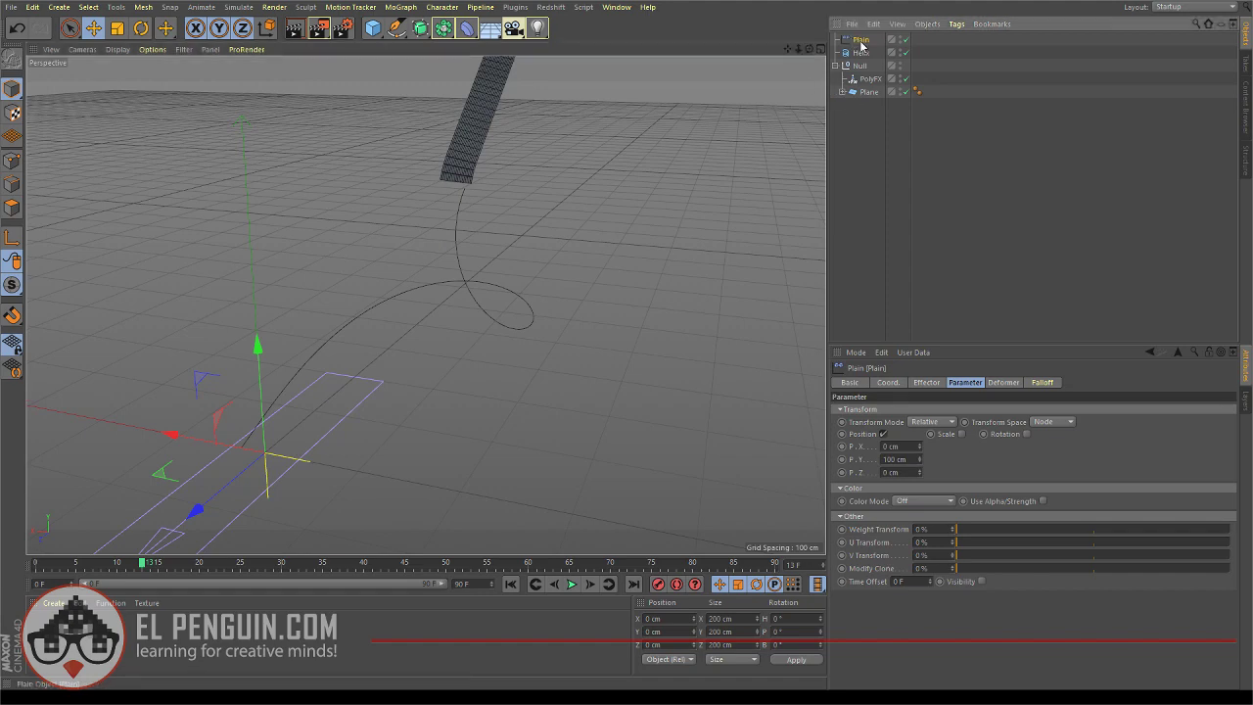
pyautogui.click(1041, 383)
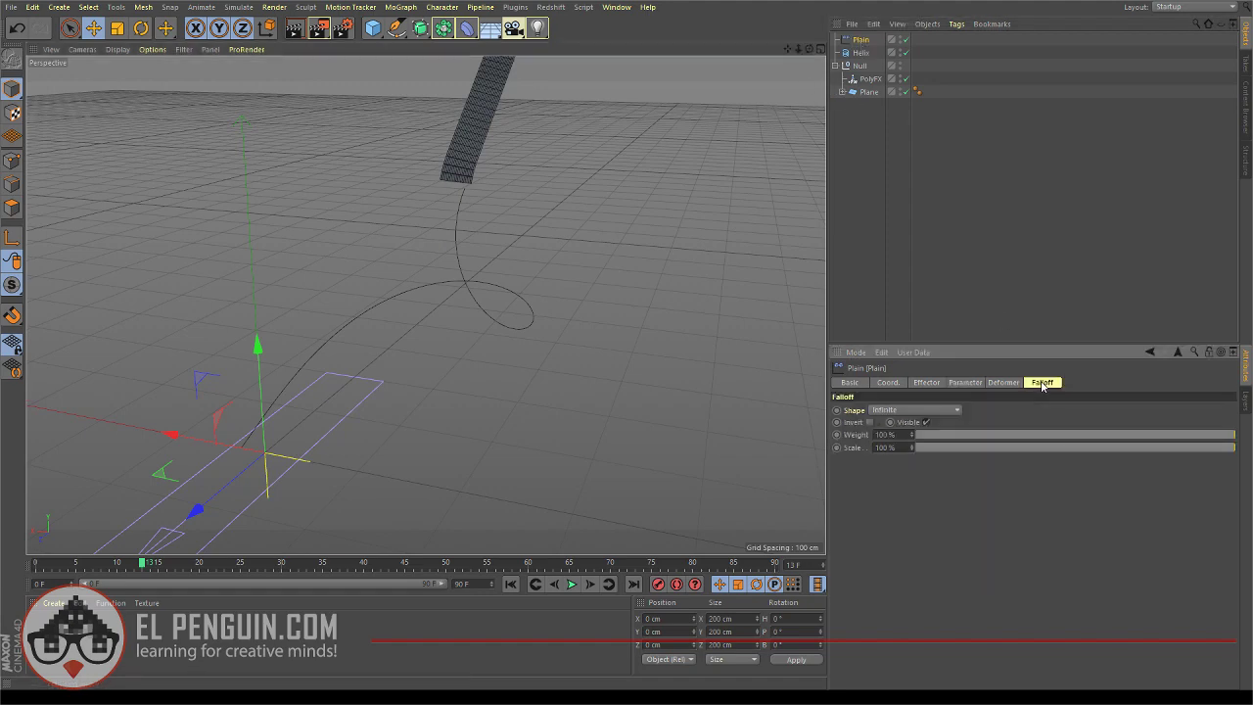
pyautogui.click(897, 490)
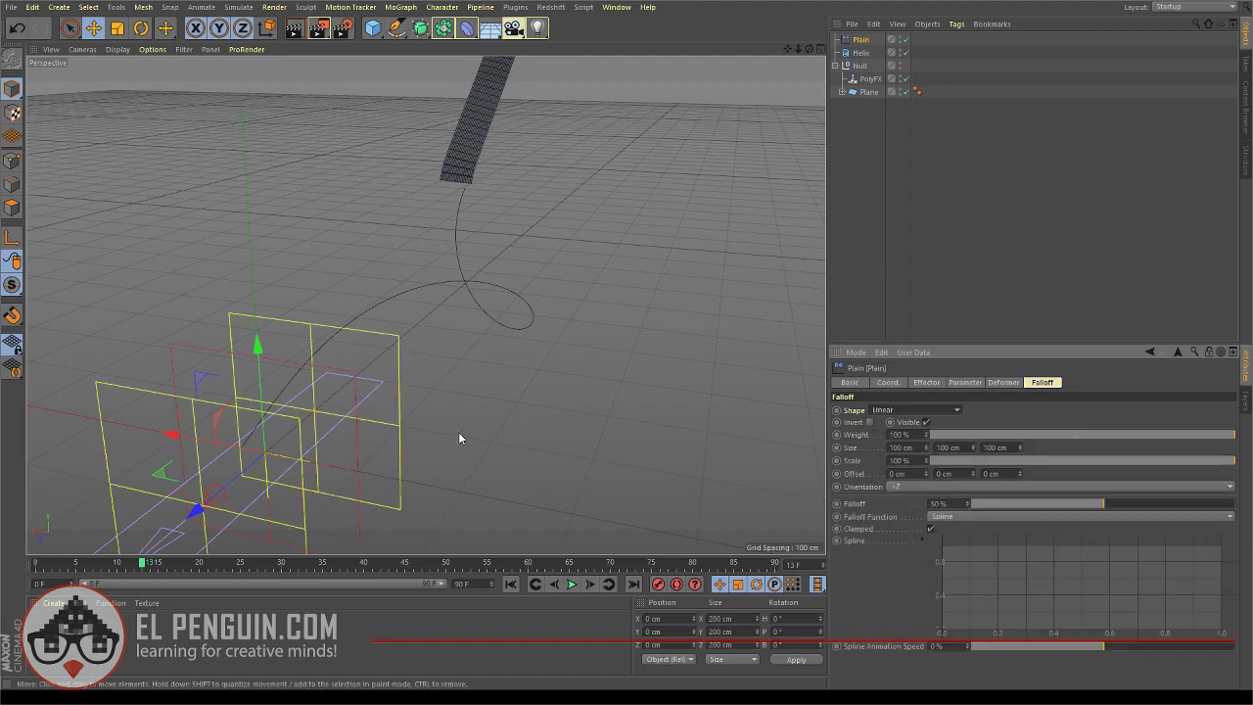
pyautogui.scroll(-2, 458, 437)
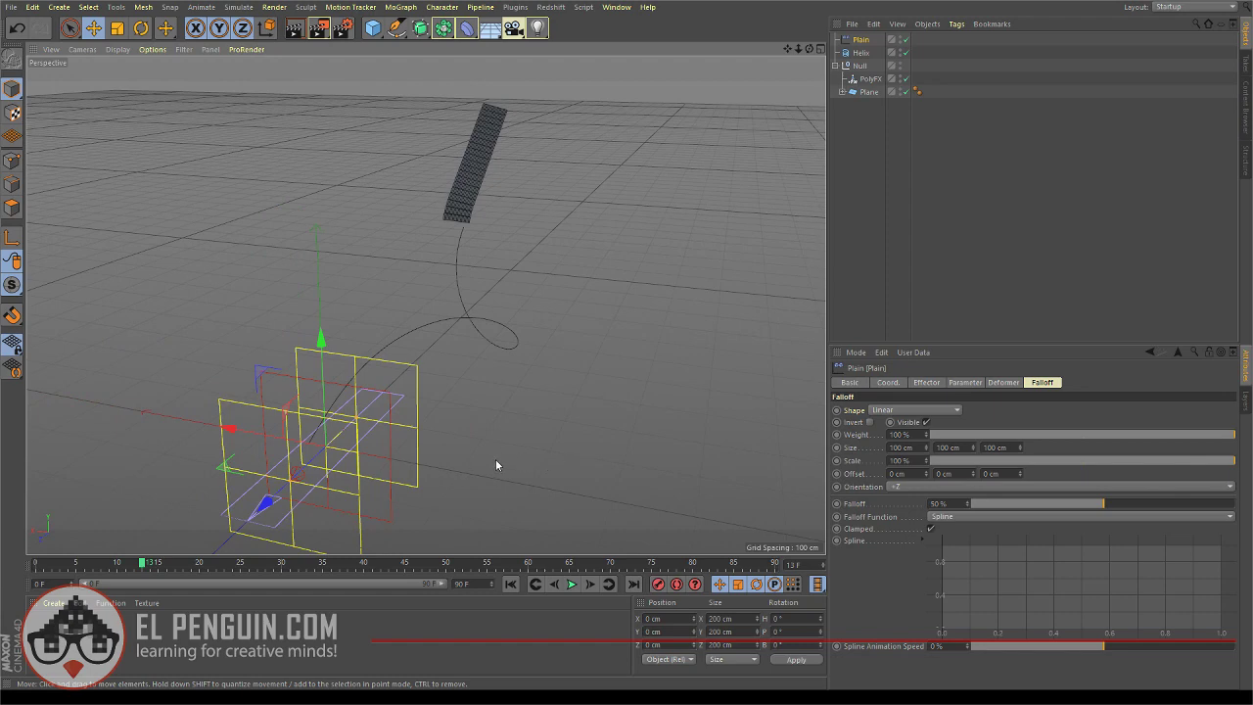
pyautogui.moveTo(495, 459)
pyautogui.keyDown('alt'); pyautogui.mouseDown()
pyautogui.moveTo(377, 489)
pyautogui.moveTo(434, 447)
pyautogui.moveTo(435, 465)
pyautogui.mouseUp(); pyautogui.keyUp('alt')
pyautogui.moveTo(297, 394); pyautogui.dragTo(492, 358)
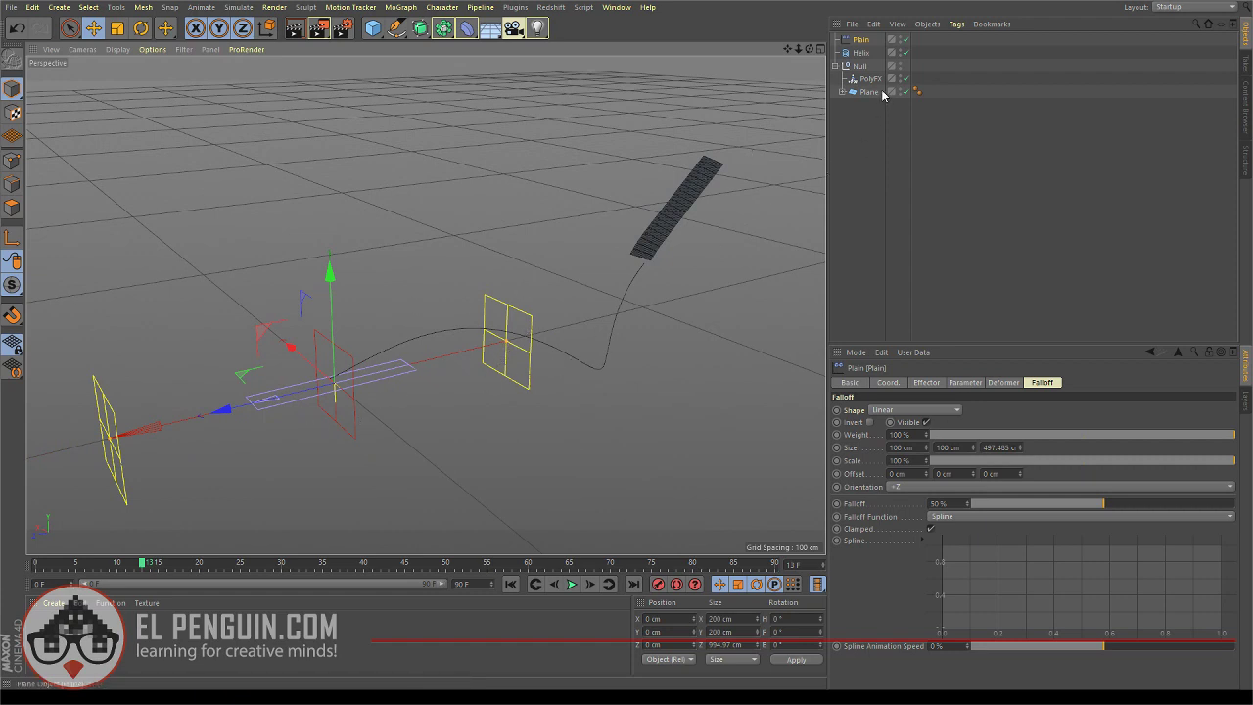
# Give the Plain effector an Align to Spline tag with the Helix as spline path and Tangential enabled
pyautogui.click(860, 41)
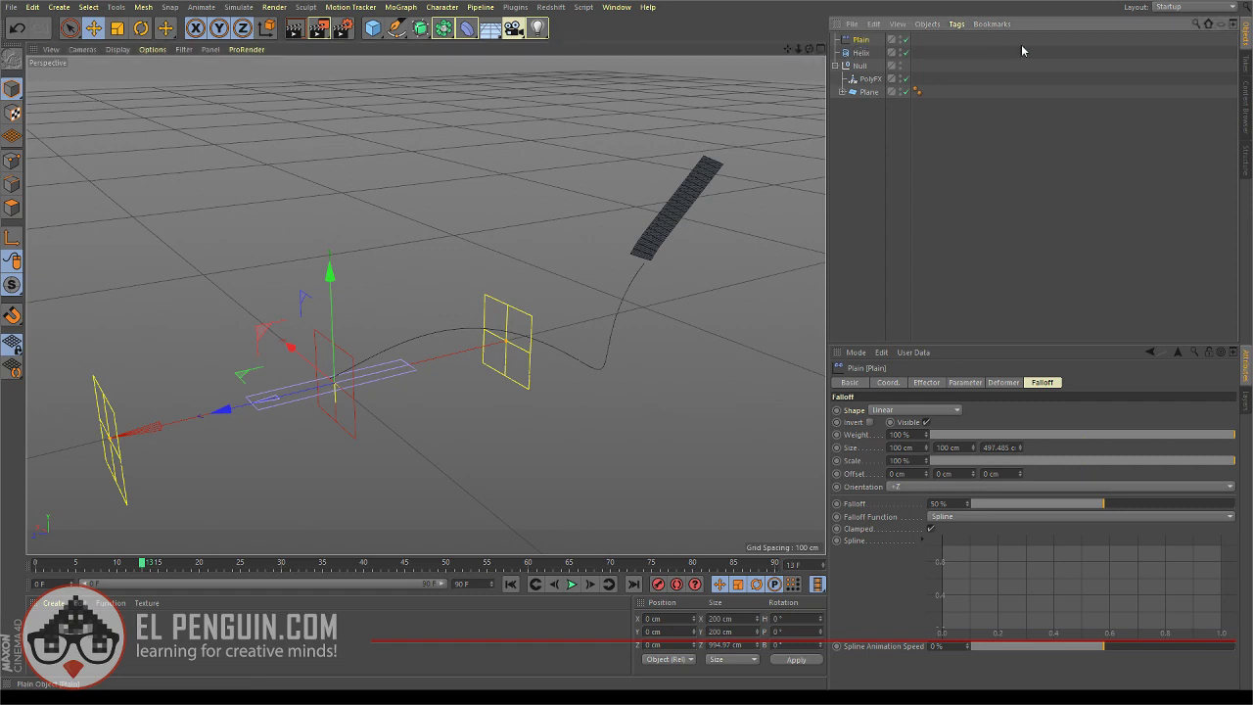
pyautogui.click(1071, 62)
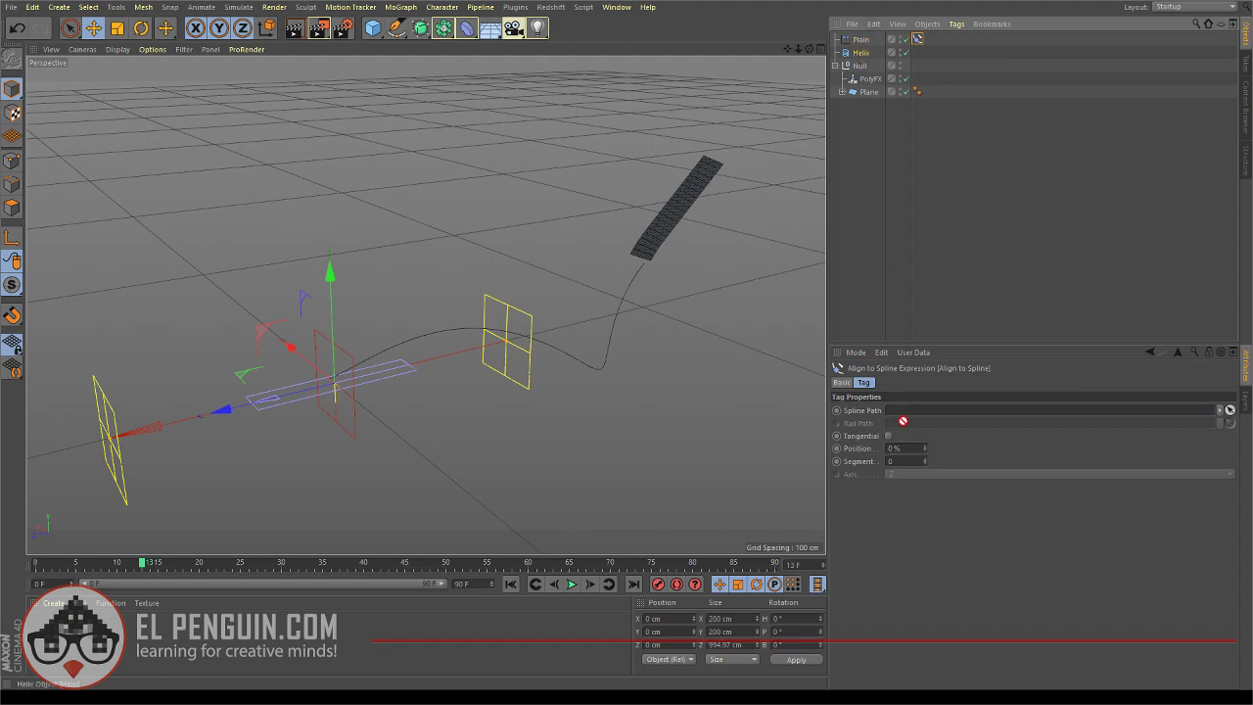
pyautogui.moveTo(902, 421); pyautogui.dragTo(904, 416)
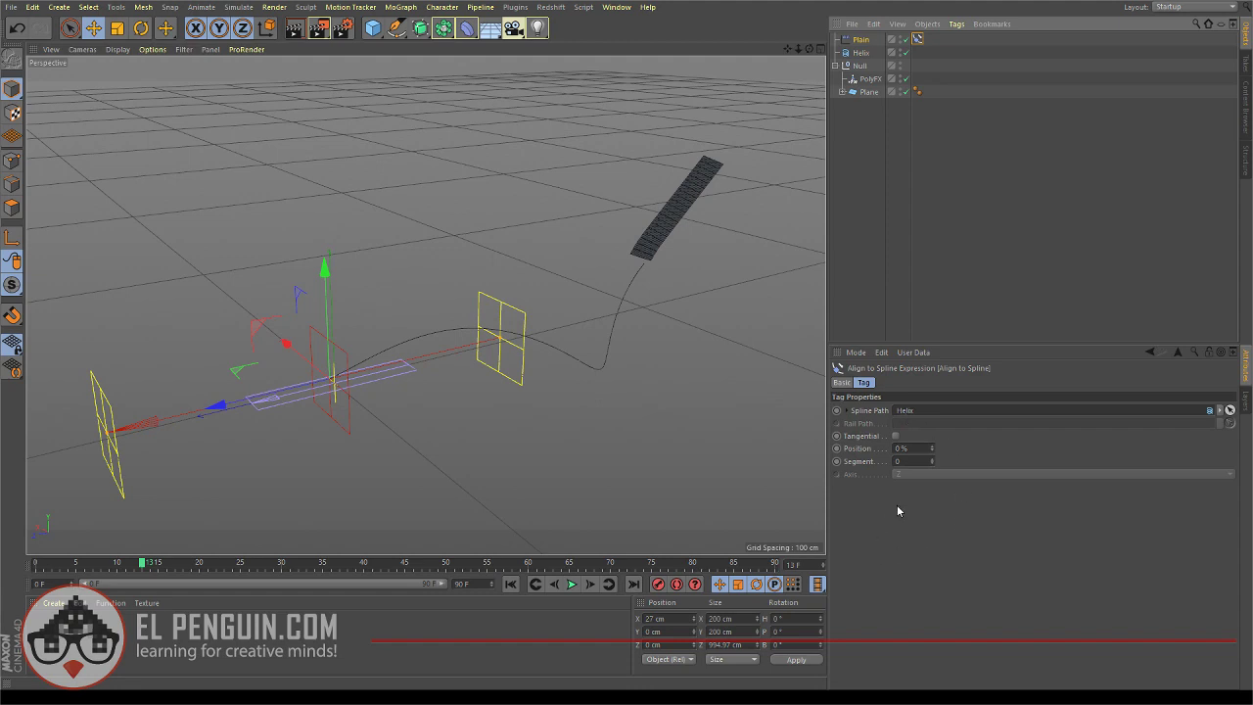
pyautogui.click(895, 436)
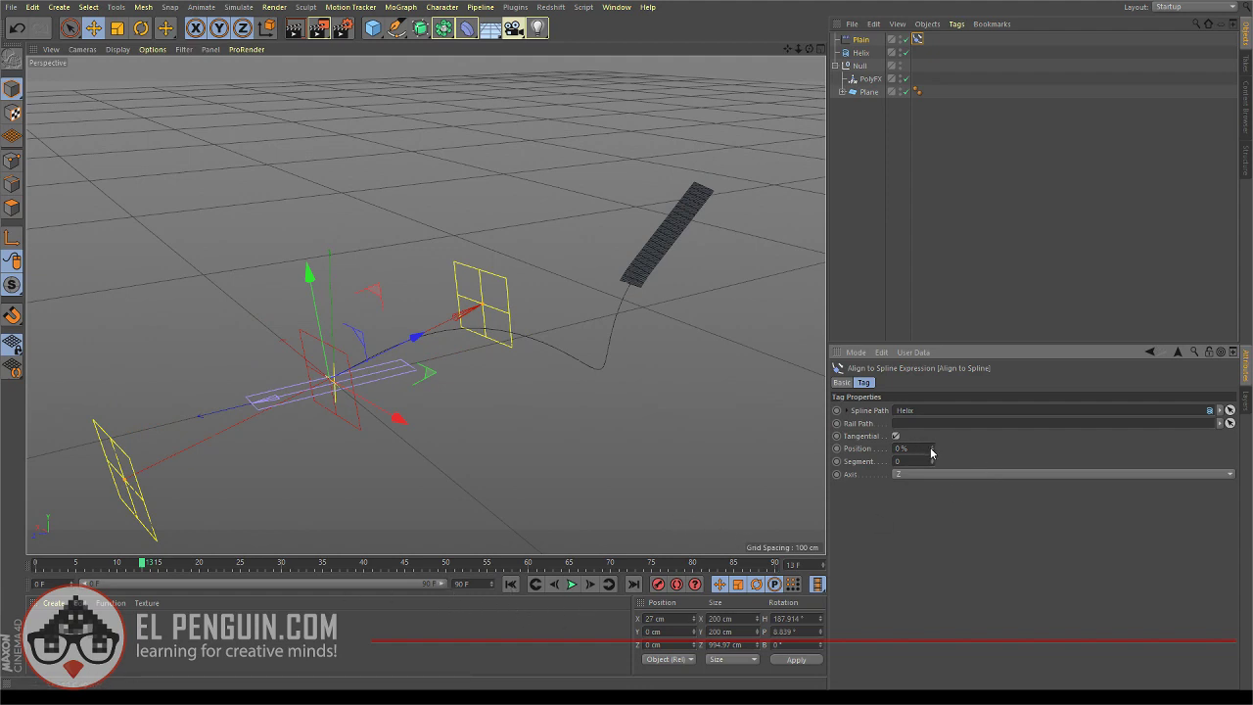
# Move the Plain effector to 30% along the helix and narrow its falloff to about 99 cm overall depth
pyautogui.moveTo(931, 452); pyautogui.dragTo(980, 452)
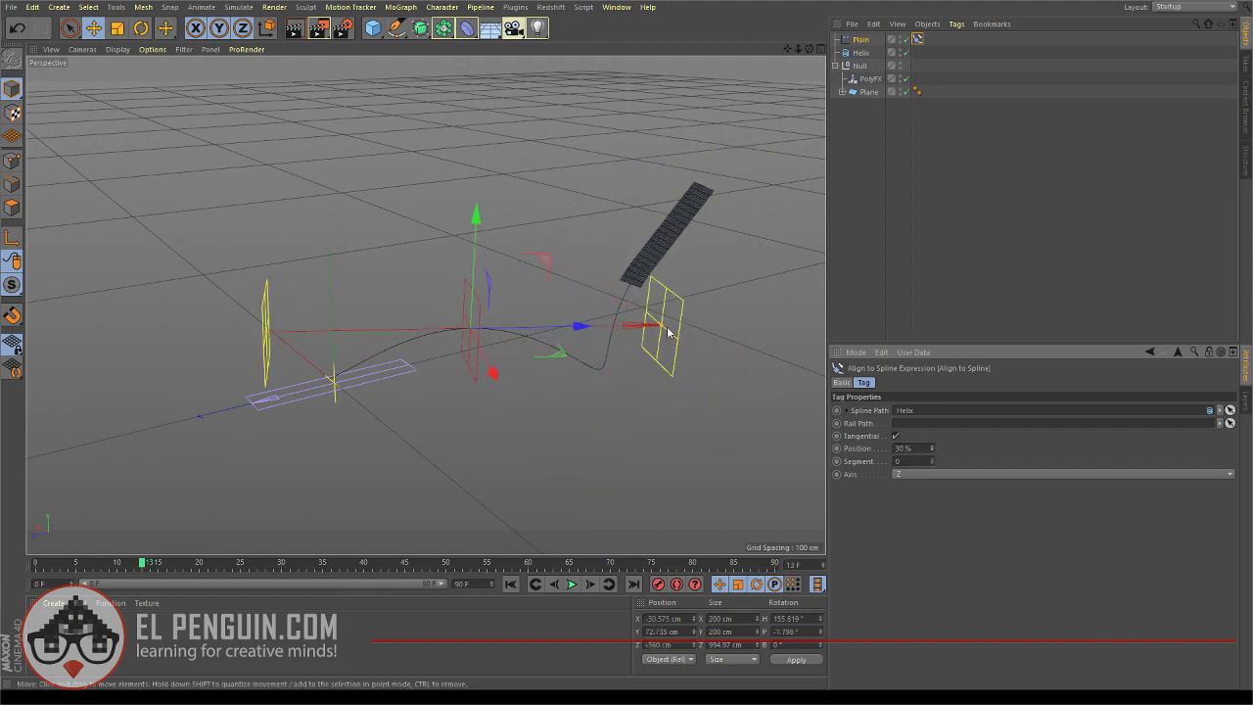
pyautogui.moveTo(668, 334); pyautogui.dragTo(491, 336)
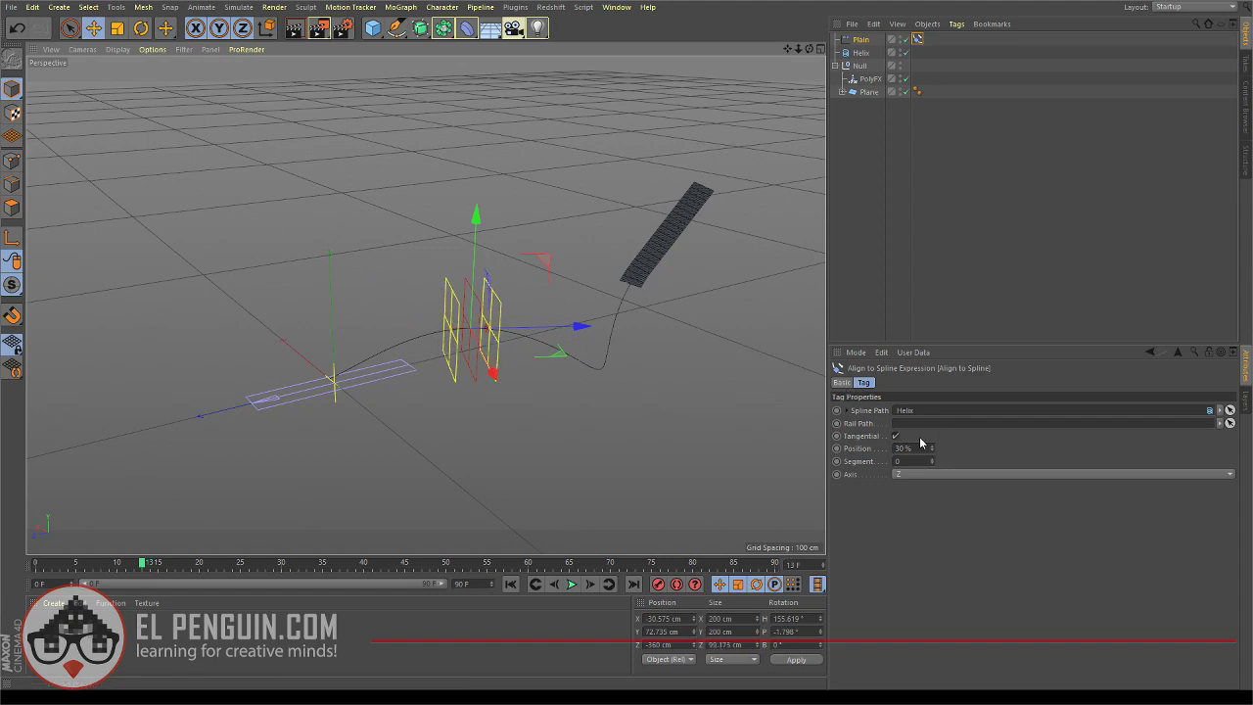
# Keyframe the Plain effector's Align to Spline position at 100% on frame 0 and 0% on frame 90
pyautogui.moveTo(933, 453)
pyautogui.mouseDown()
pyautogui.moveTo(993, 453)
pyautogui.moveTo(906, 453)
pyautogui.moveTo(1002, 453)
pyautogui.moveTo(932, 453)
pyautogui.mouseUp()
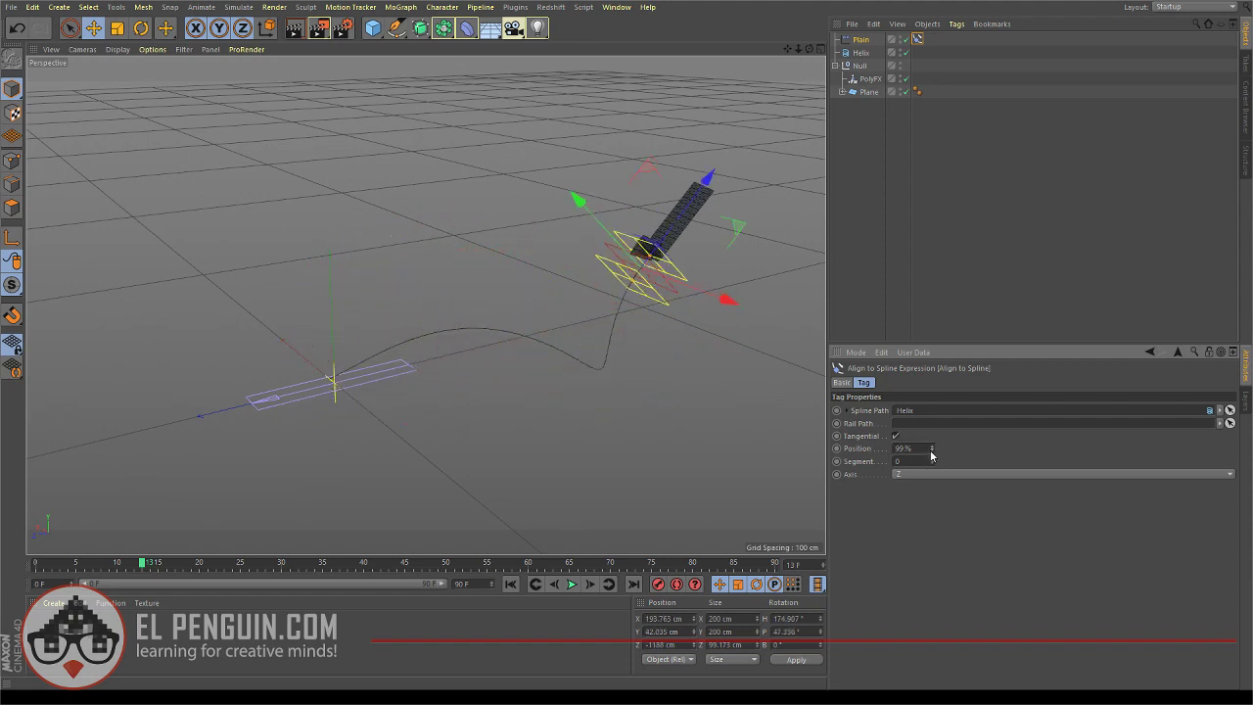
pyautogui.click(933, 447)
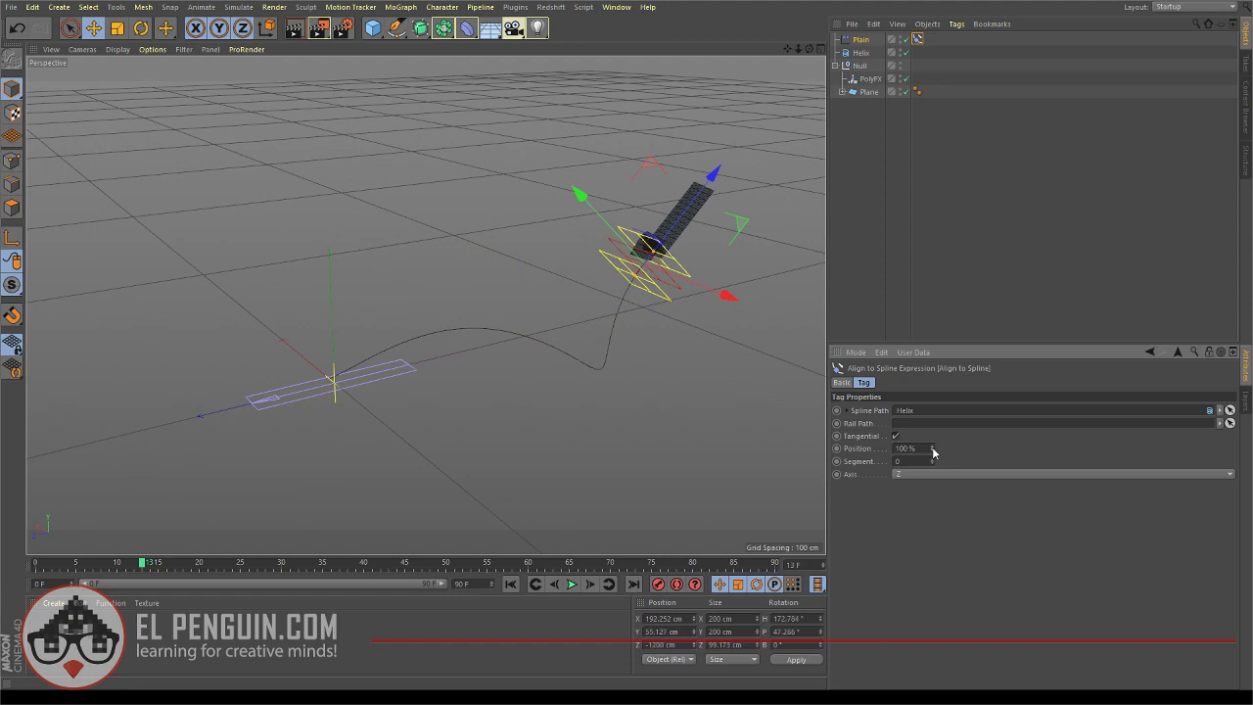
pyautogui.click(509, 583)
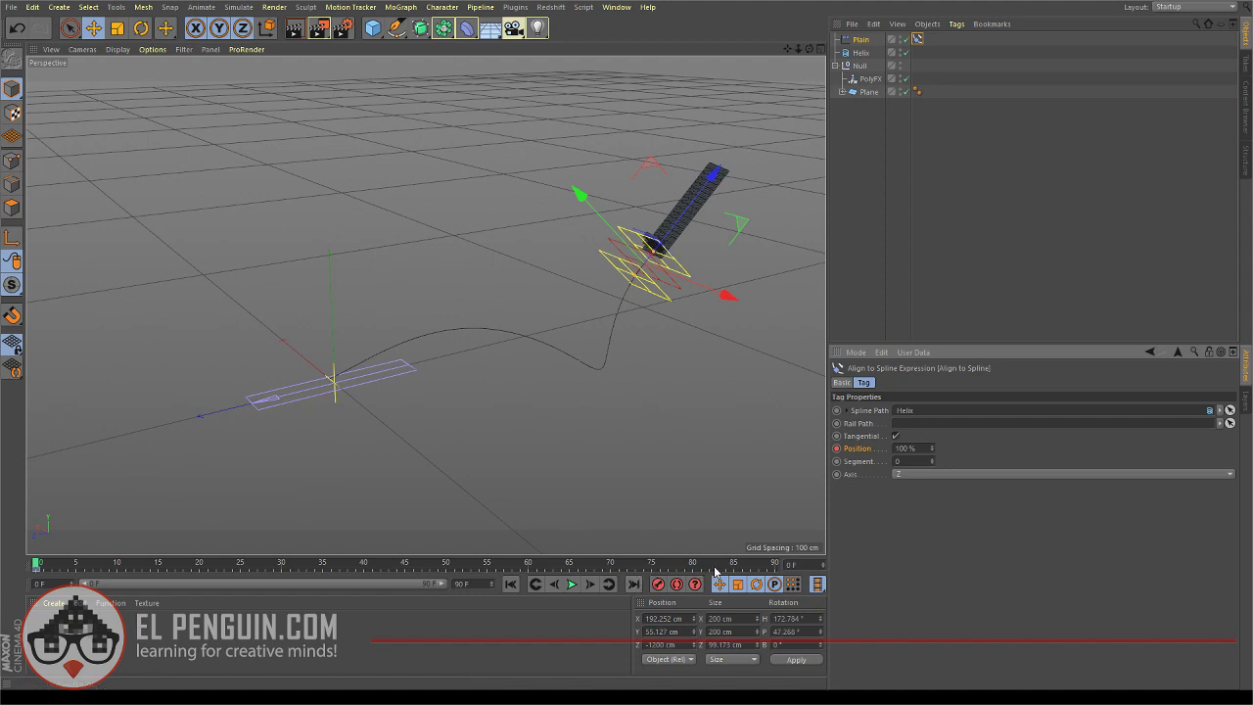
pyautogui.click(774, 565)
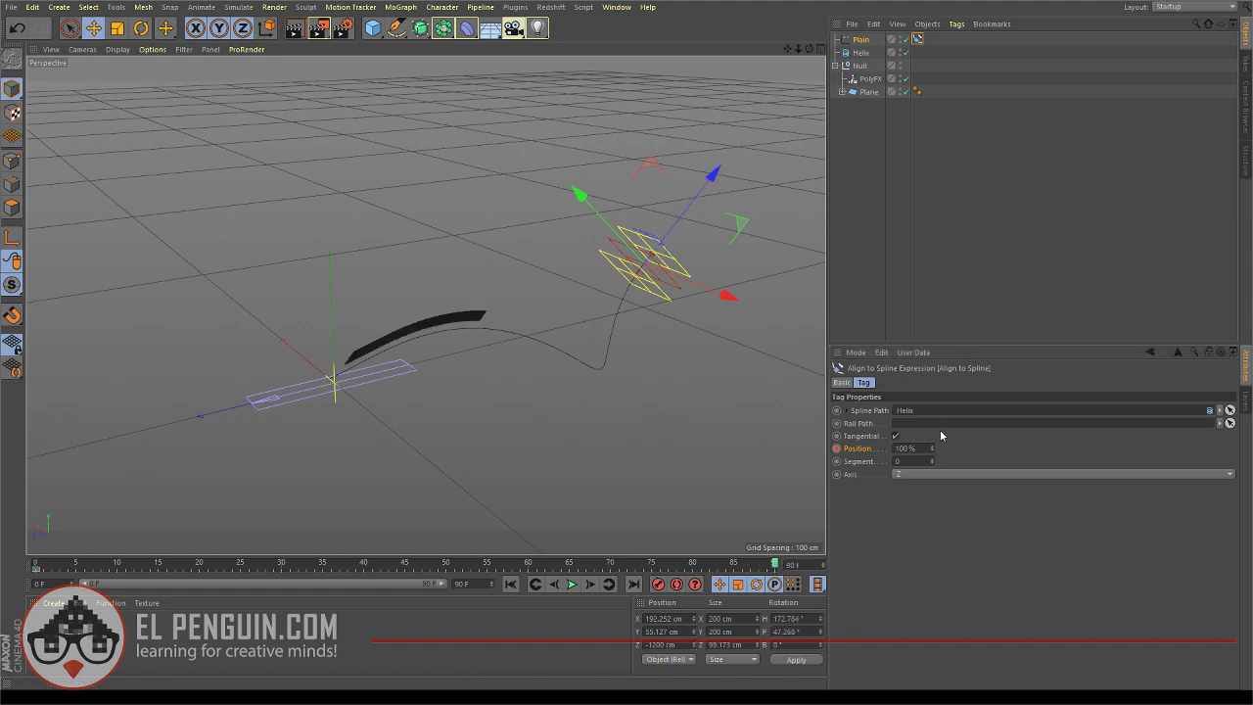
pyautogui.moveTo(934, 452); pyautogui.dragTo(934, 524)
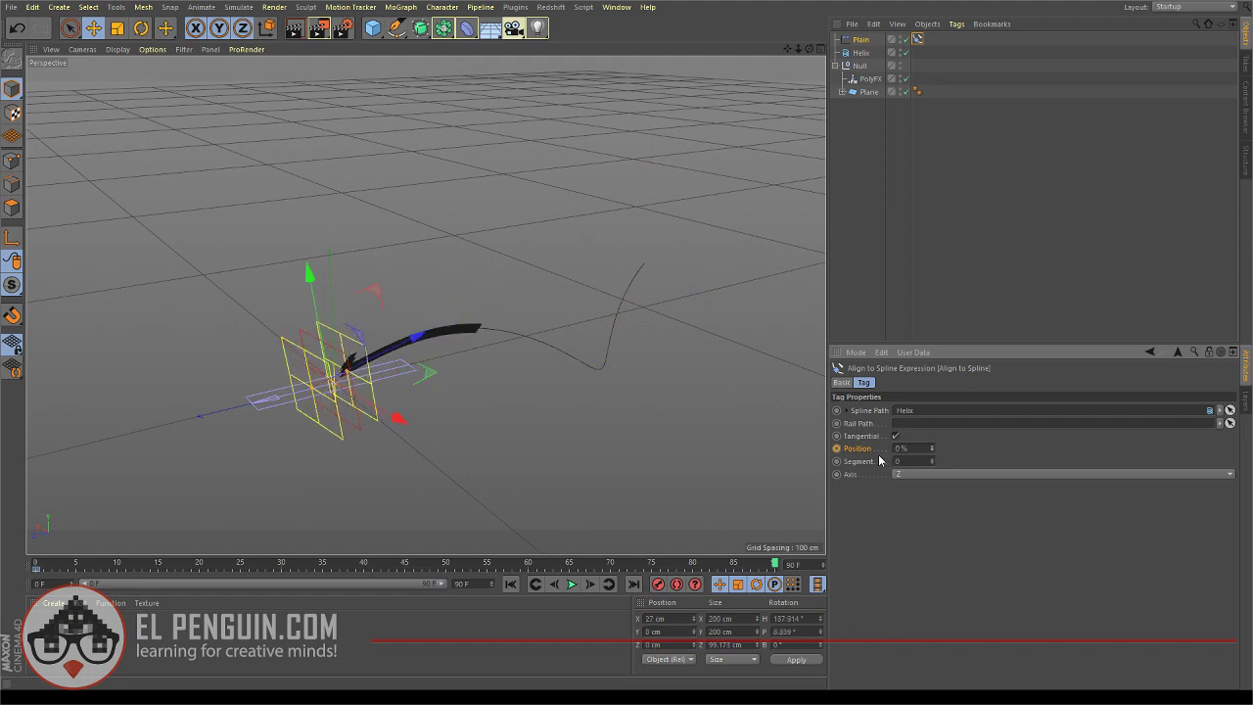
pyautogui.click(838, 449)
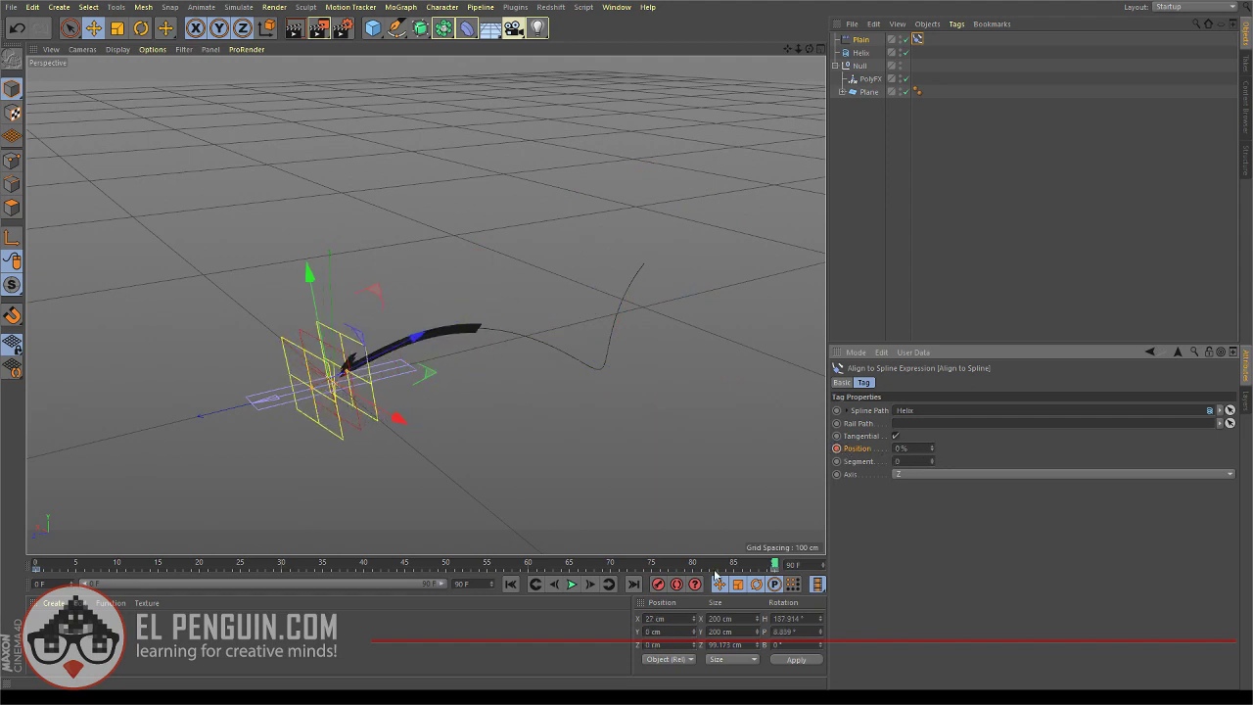
# Play the animation from the start to check how the Plain effector travels along the helix against the ribbon
pyautogui.click(511, 583)
pyautogui.click(573, 585)
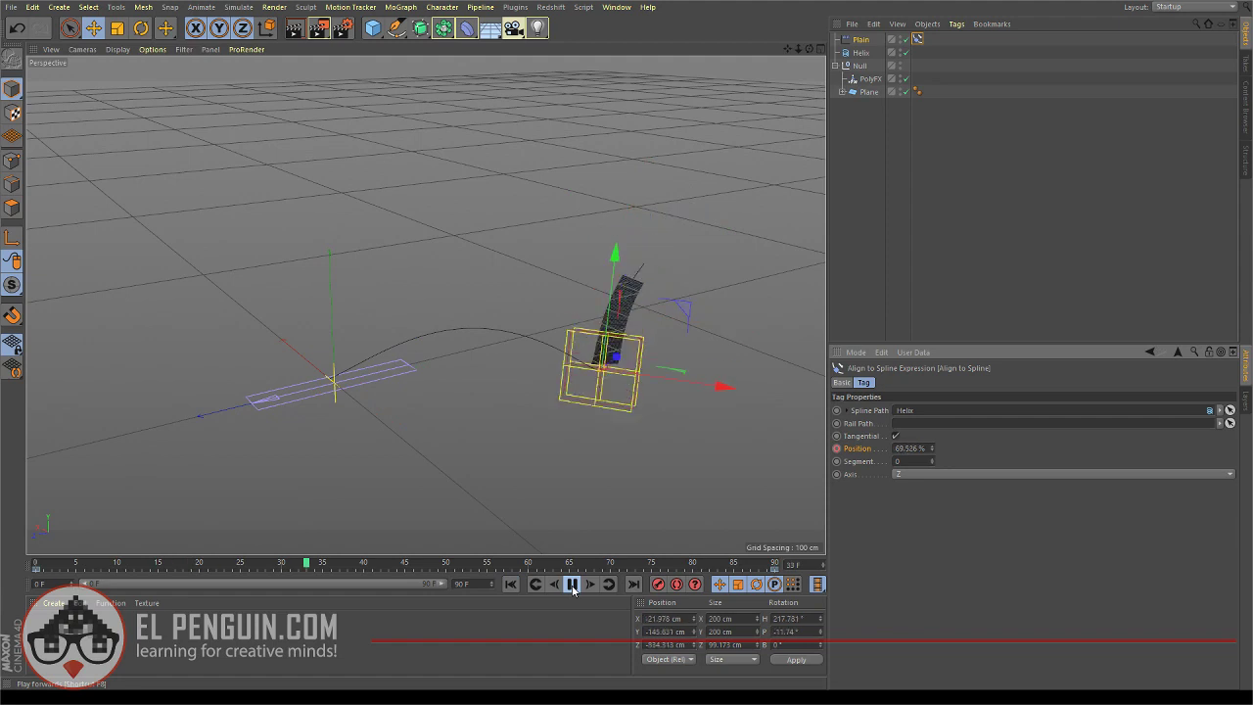
pyautogui.scroll(3, 452, 377)
pyautogui.scroll(-1, 389, 350)
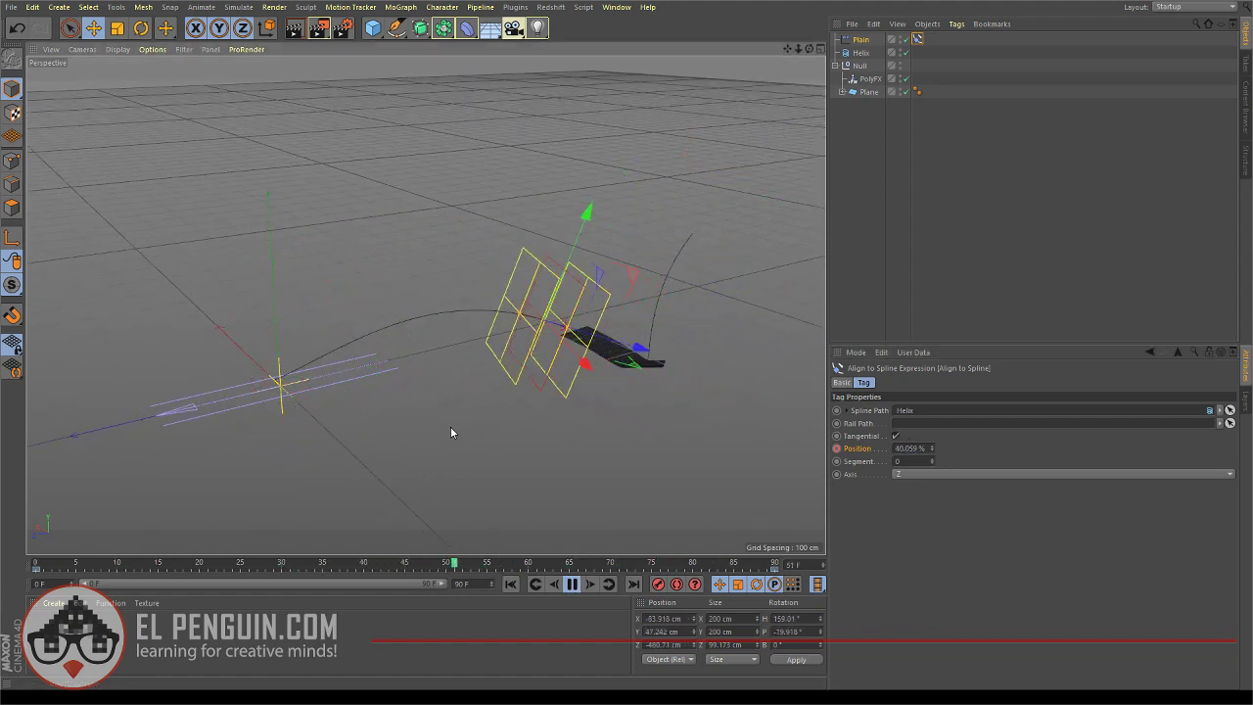
pyautogui.click(572, 584)
# Stretch the Plain effector's linear falloff to a Z size of about 787 cm so it spans the ribbon
pyautogui.keyDown('alt'); pyautogui.moveTo(472, 422); pyautogui.dragTo(461, 503); pyautogui.keyUp('alt')
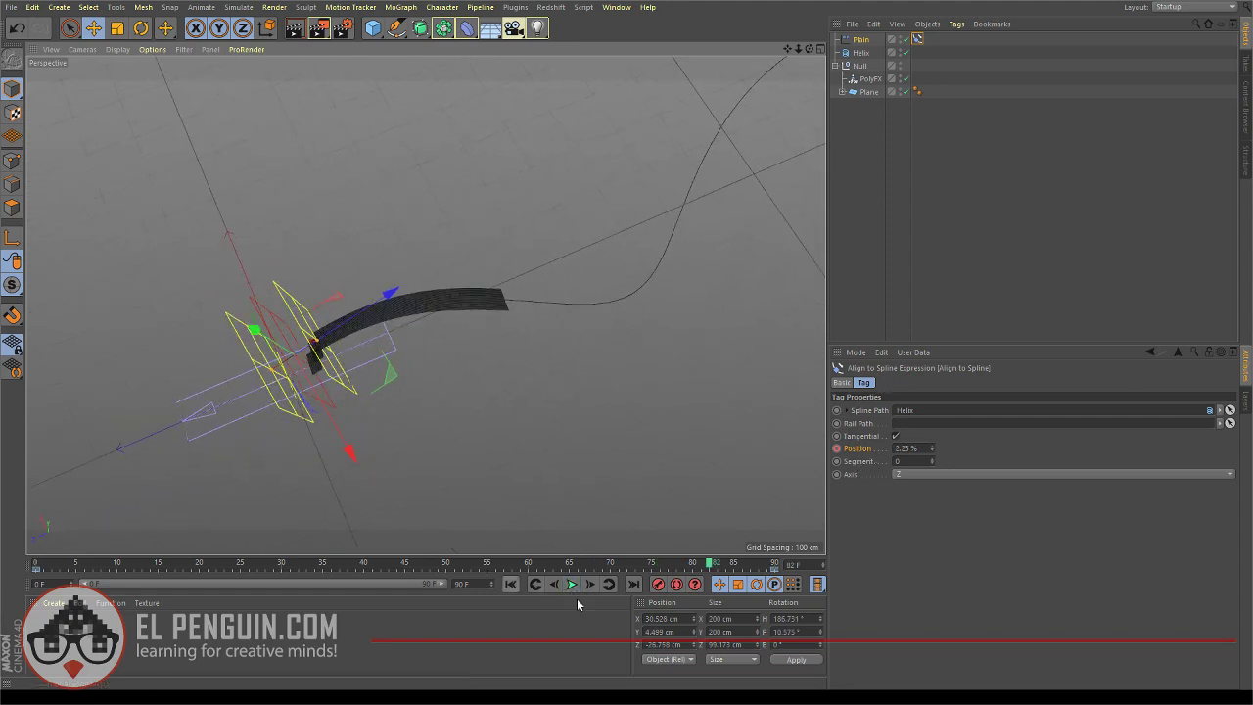
pyautogui.moveTo(774, 570)
pyautogui.mouseDown()
pyautogui.moveTo(576, 571)
pyautogui.moveTo(779, 575)
pyautogui.moveTo(759, 578)
pyautogui.mouseUp()
pyautogui.moveTo(662, 568); pyautogui.dragTo(775, 569)
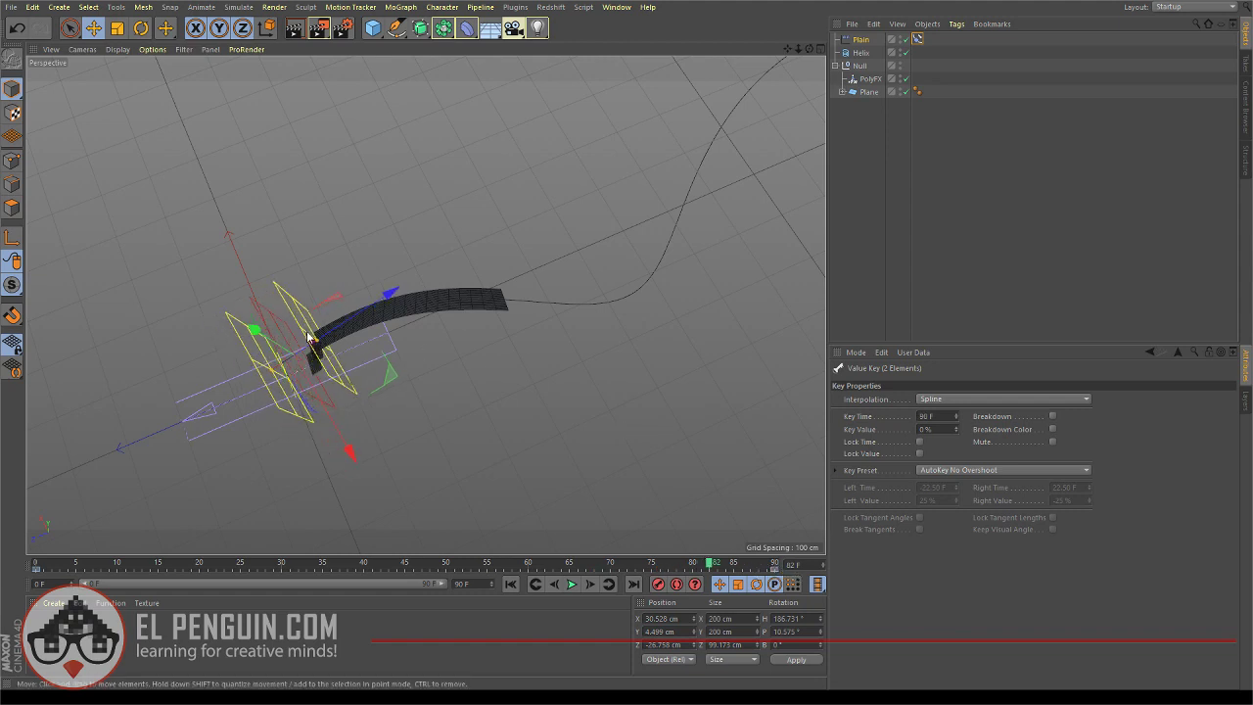
pyautogui.moveTo(309, 337)
pyautogui.mouseDown()
pyautogui.moveTo(429, 303)
pyautogui.moveTo(512, 300)
pyautogui.mouseUp()
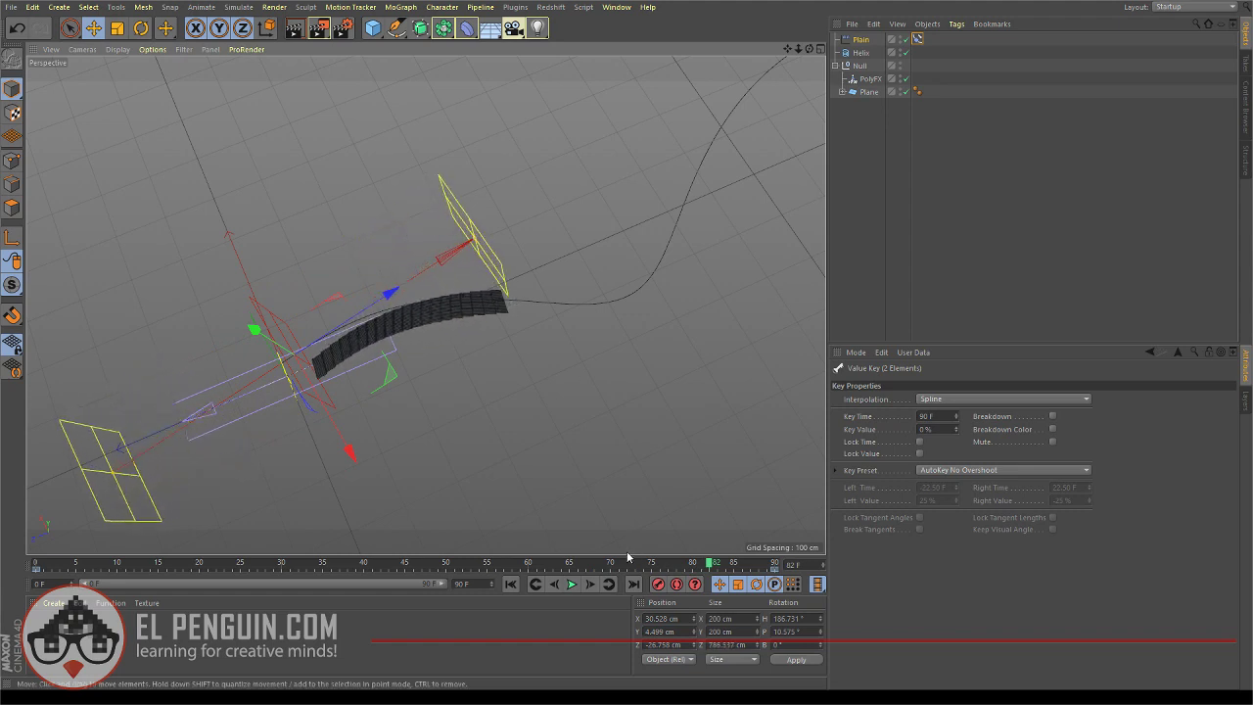
# Play the animation from the start and inspect the ribbon's polygon strips up close from several angles
pyautogui.click(511, 584)
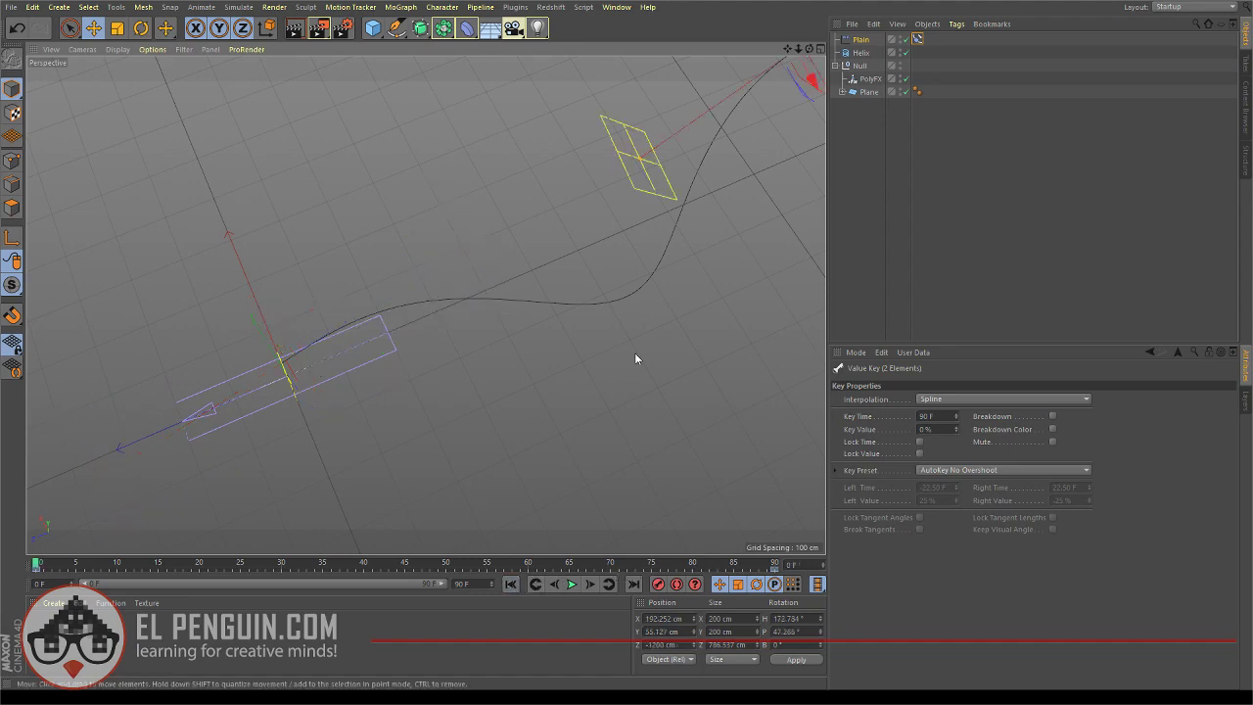
pyautogui.keyDown('alt'); pyautogui.moveTo(635, 358); pyautogui.dragTo(645, 261); pyautogui.keyUp('alt')
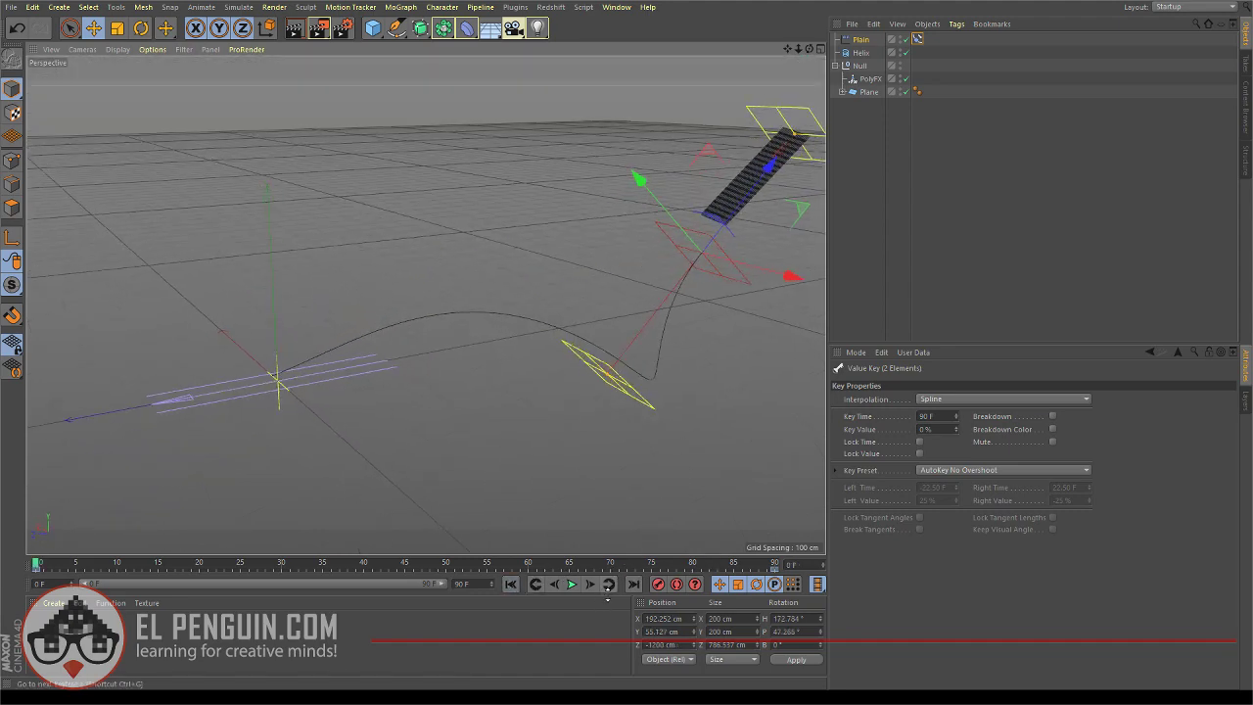
pyautogui.click(572, 584)
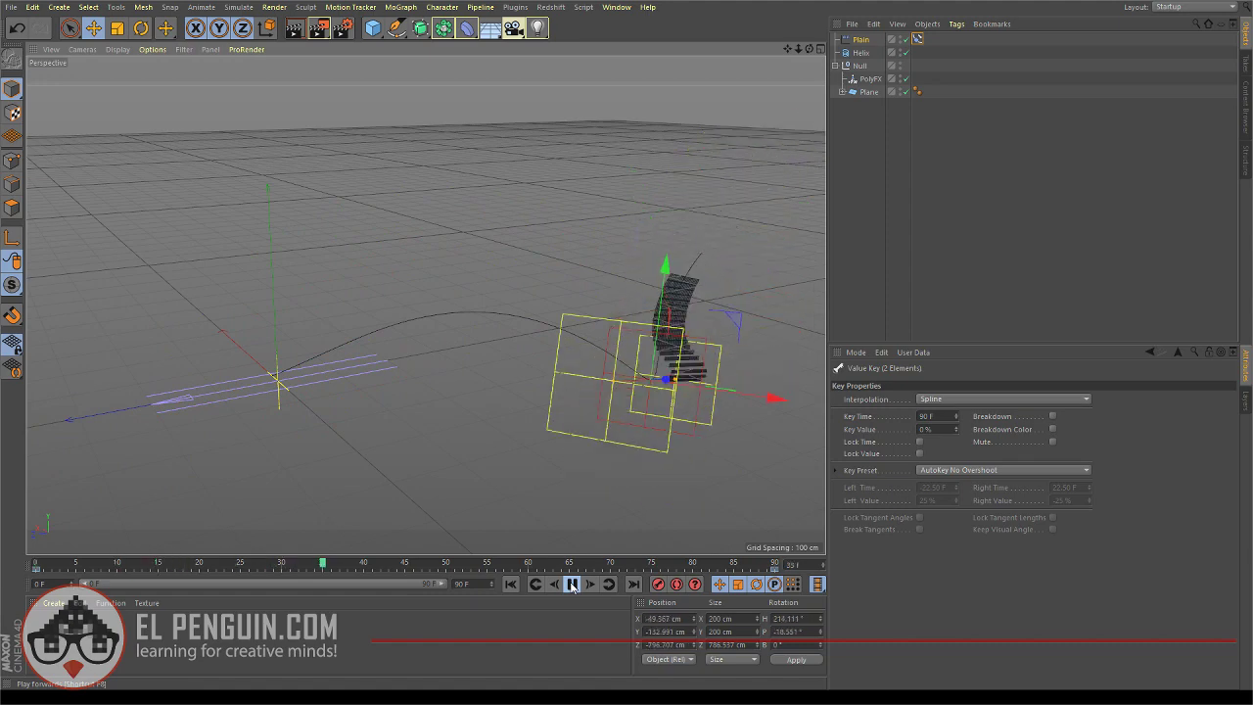
pyautogui.click(572, 585)
pyautogui.keyDown('alt'); pyautogui.moveTo(465, 365); pyautogui.dragTo(677, 401); pyautogui.keyUp('alt')
pyautogui.scroll(3, 389, 297)
pyautogui.scroll(3, 327, 252)
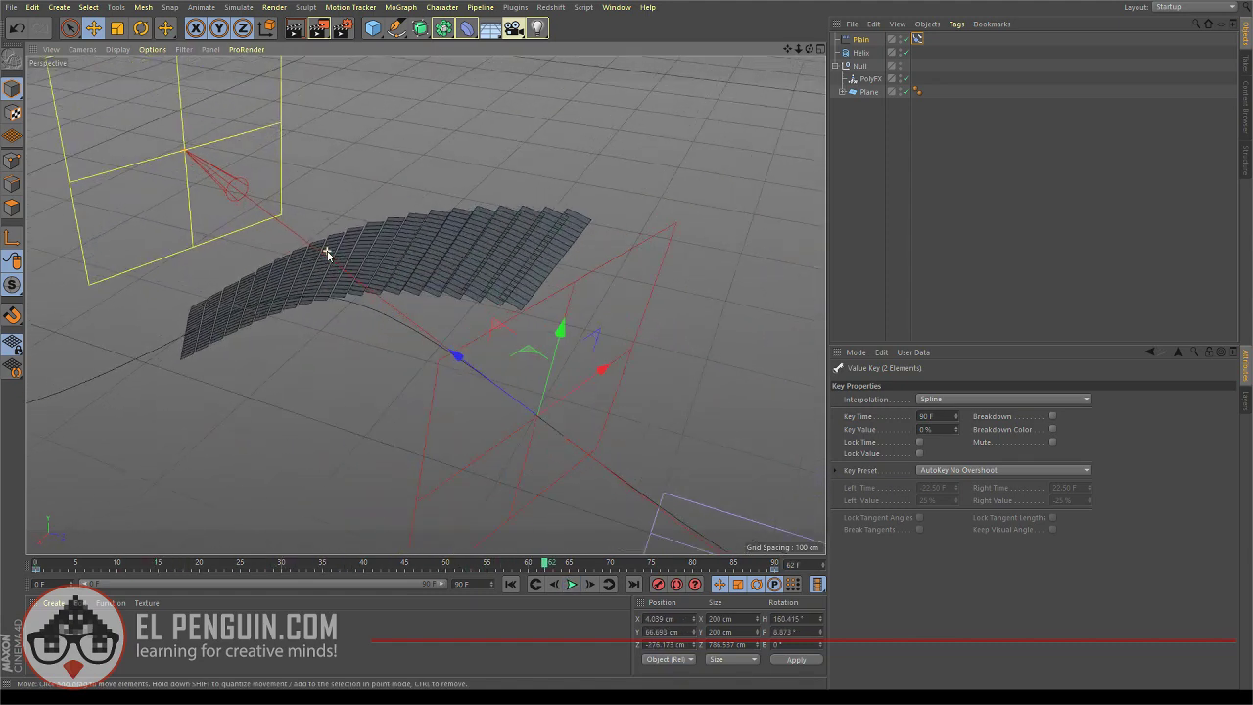
pyautogui.keyDown('alt'); pyautogui.moveTo(456, 251); pyautogui.dragTo(534, 290); pyautogui.keyUp('alt')
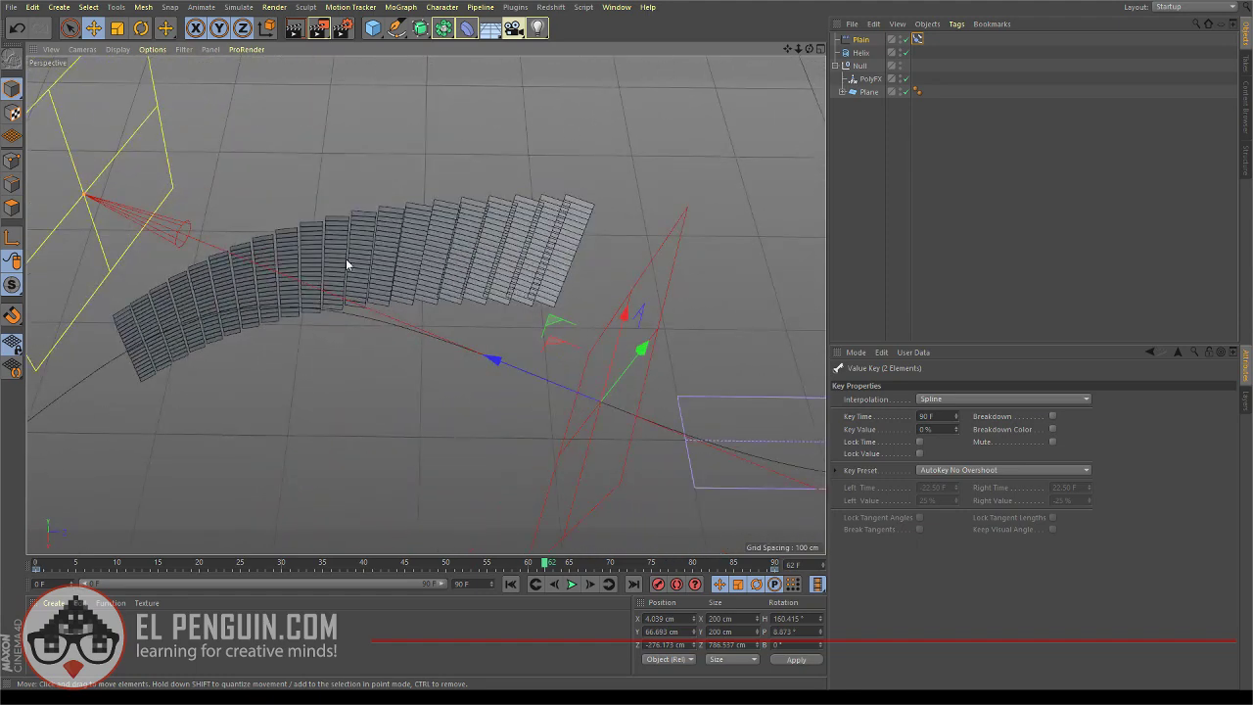
pyautogui.keyDown('alt'); pyautogui.moveTo(620, 316); pyautogui.dragTo(617, 274); pyautogui.keyUp('alt')
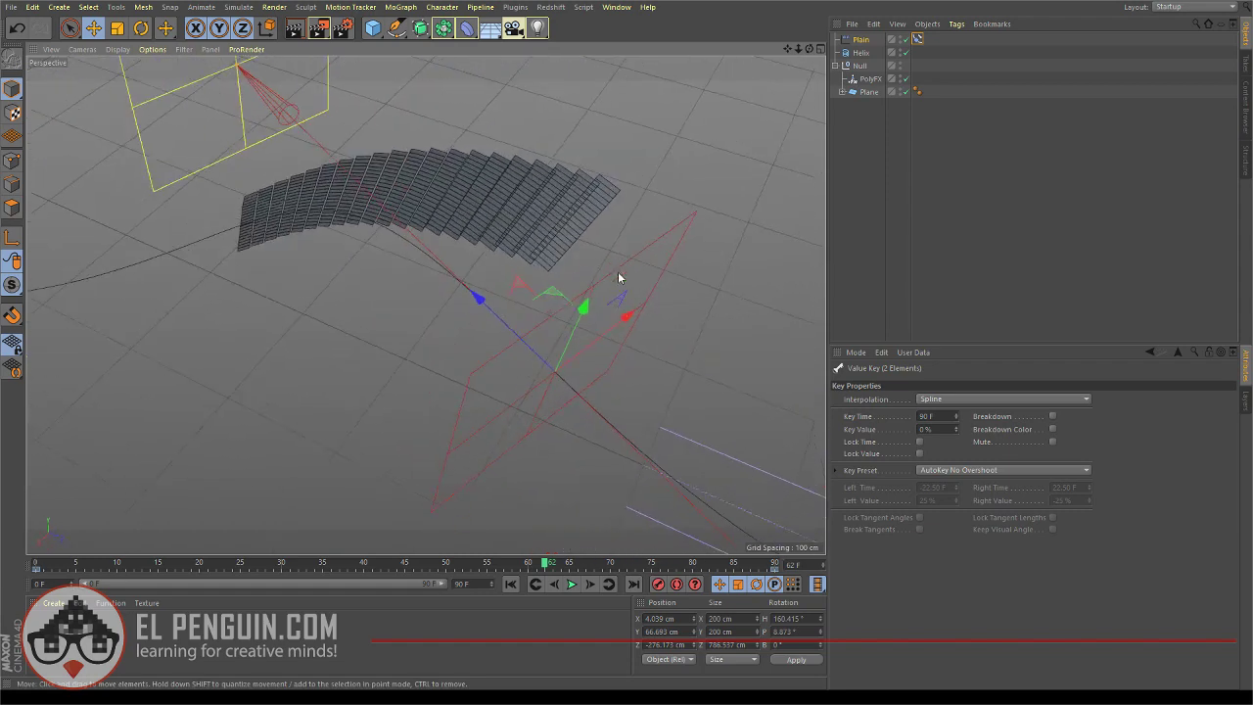
# Add a Random effector to the PolyFX and play the animation from the start to check the scattered polygons
pyautogui.click(876, 82)
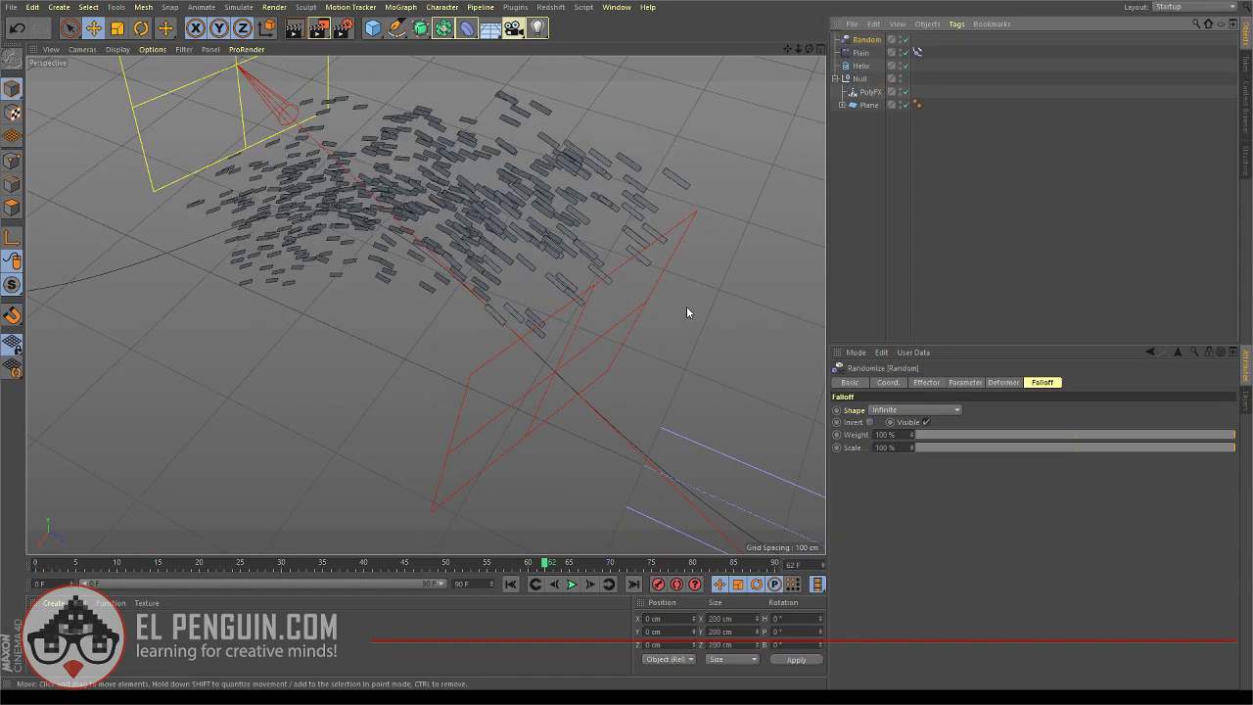
pyautogui.moveTo(686, 305)
pyautogui.keyDown('alt'); pyautogui.mouseDown()
pyautogui.moveTo(519, 300)
pyautogui.moveTo(481, 283)
pyautogui.moveTo(551, 225)
pyautogui.moveTo(640, 265)
pyautogui.mouseUp(); pyautogui.keyUp('alt')
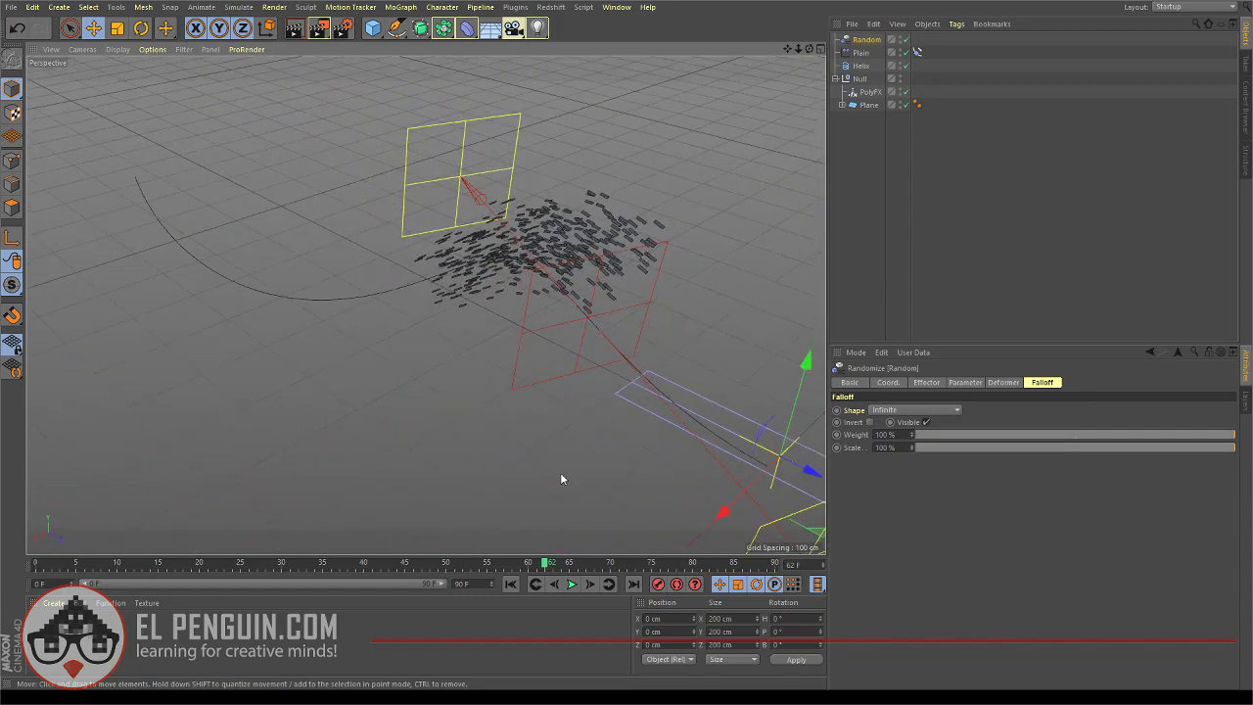
pyautogui.click(511, 584)
pyautogui.click(571, 584)
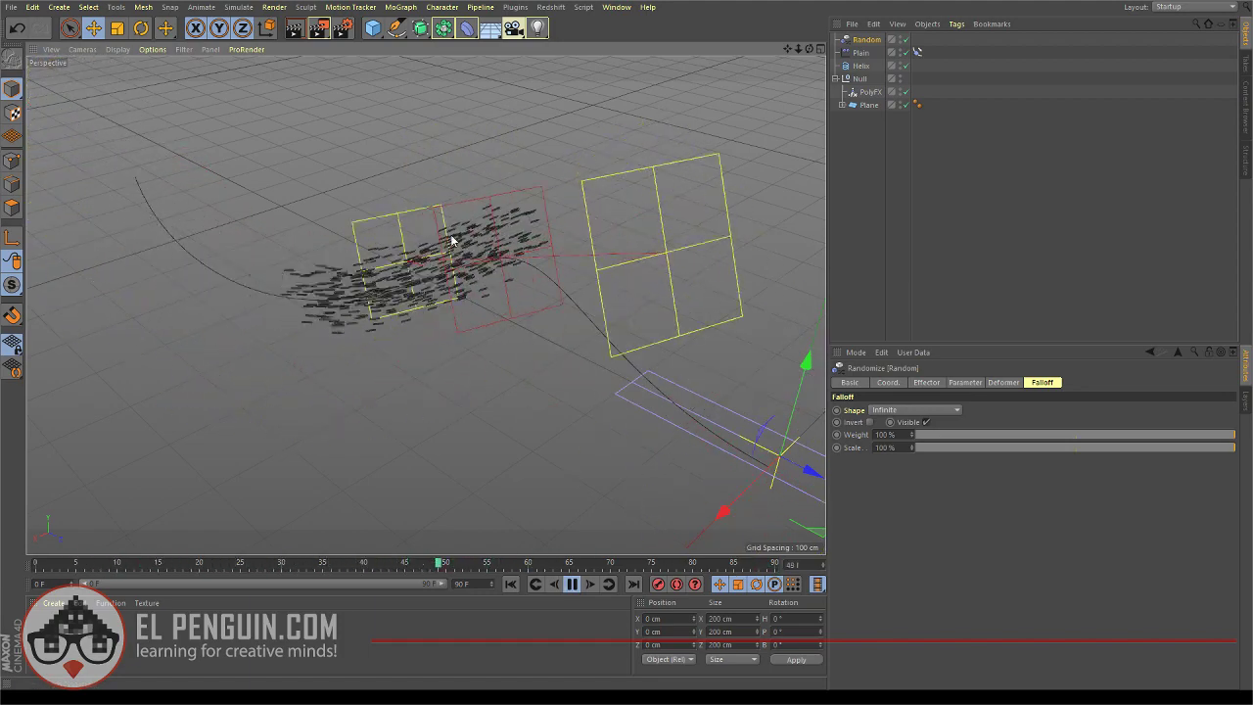
pyautogui.click(572, 585)
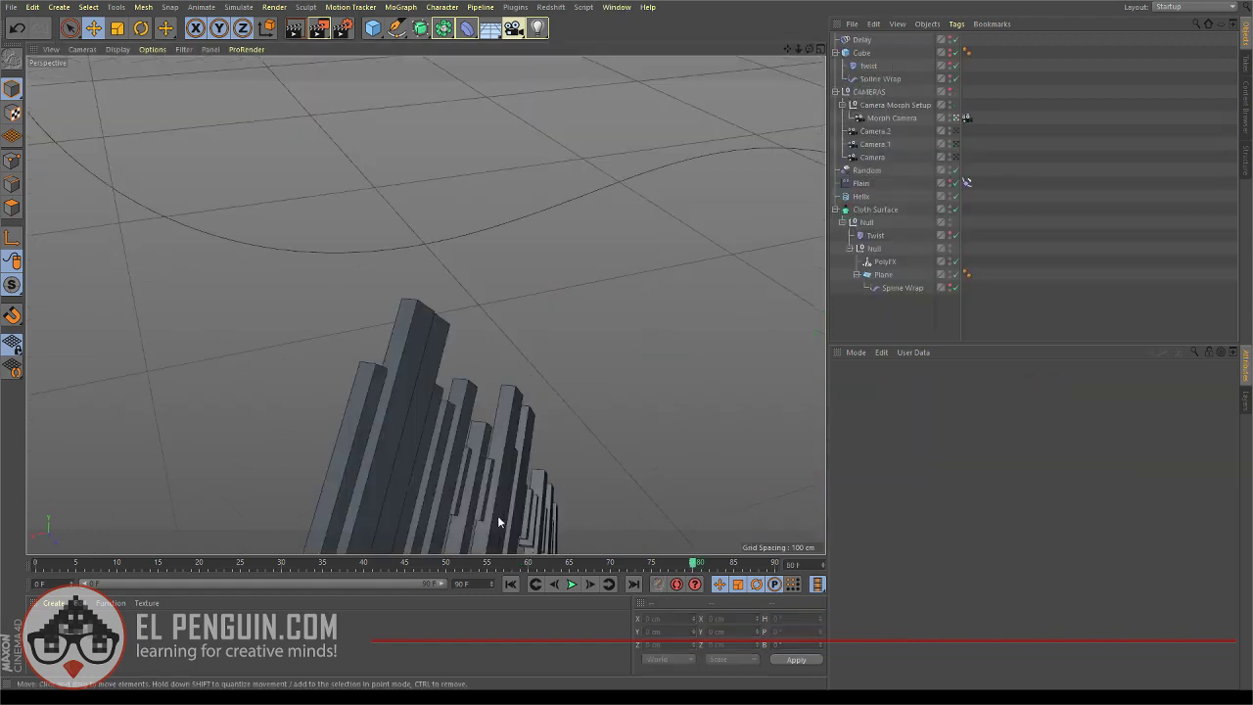
# Play the finished example scene's animation from the start and toggle its Morph Camera view
pyautogui.click(510, 583)
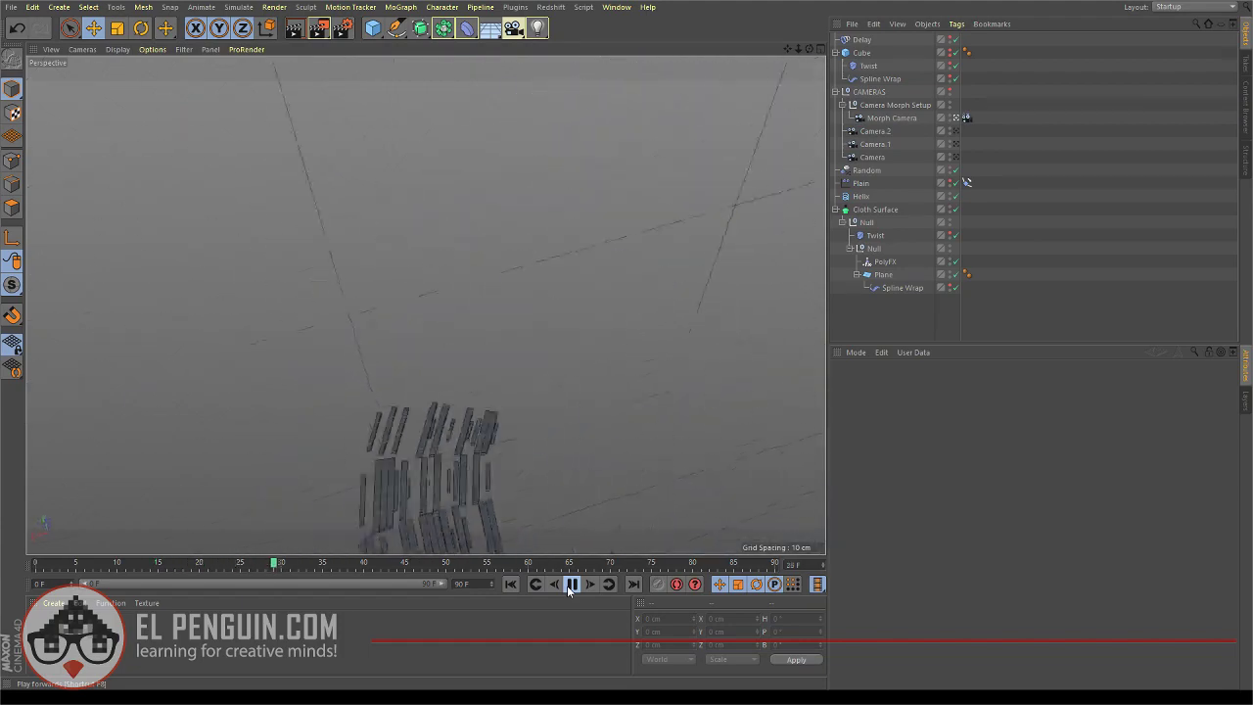
pyautogui.click(571, 585)
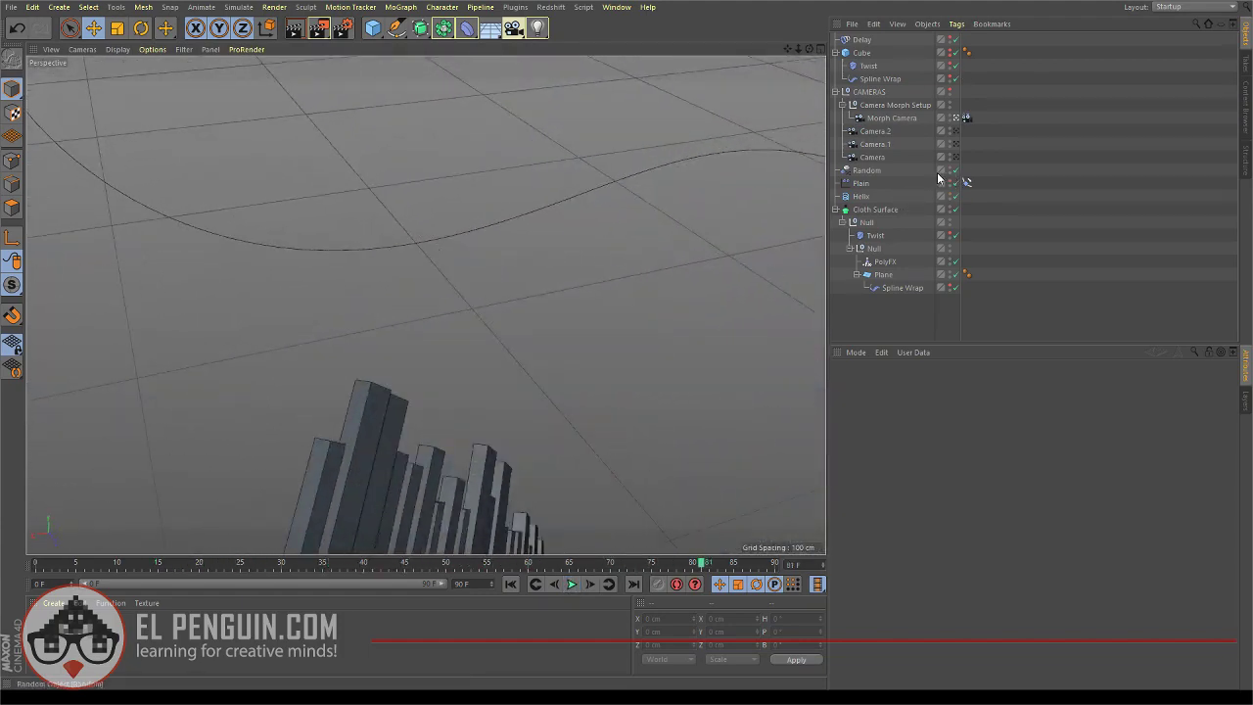
pyautogui.click(956, 119)
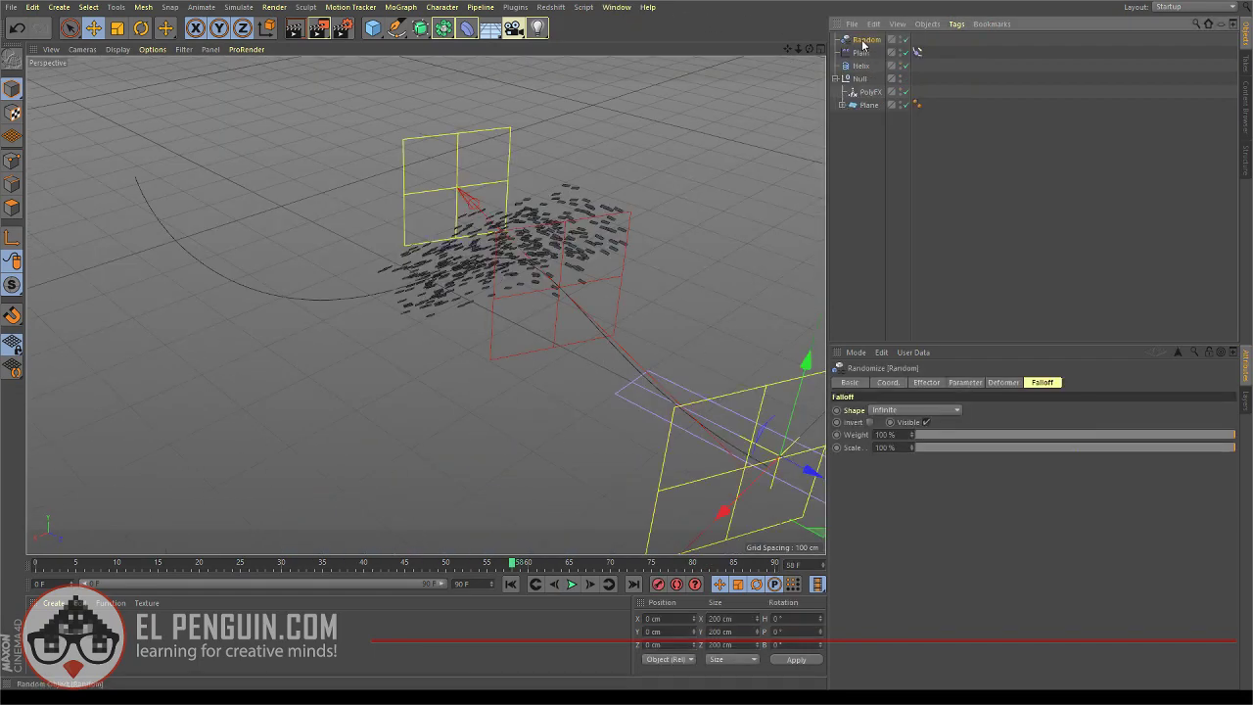
# Disable Position on the Random effector, set its Weight Transform to 65%, and play the animation to check the variation
pyautogui.click(964, 382)
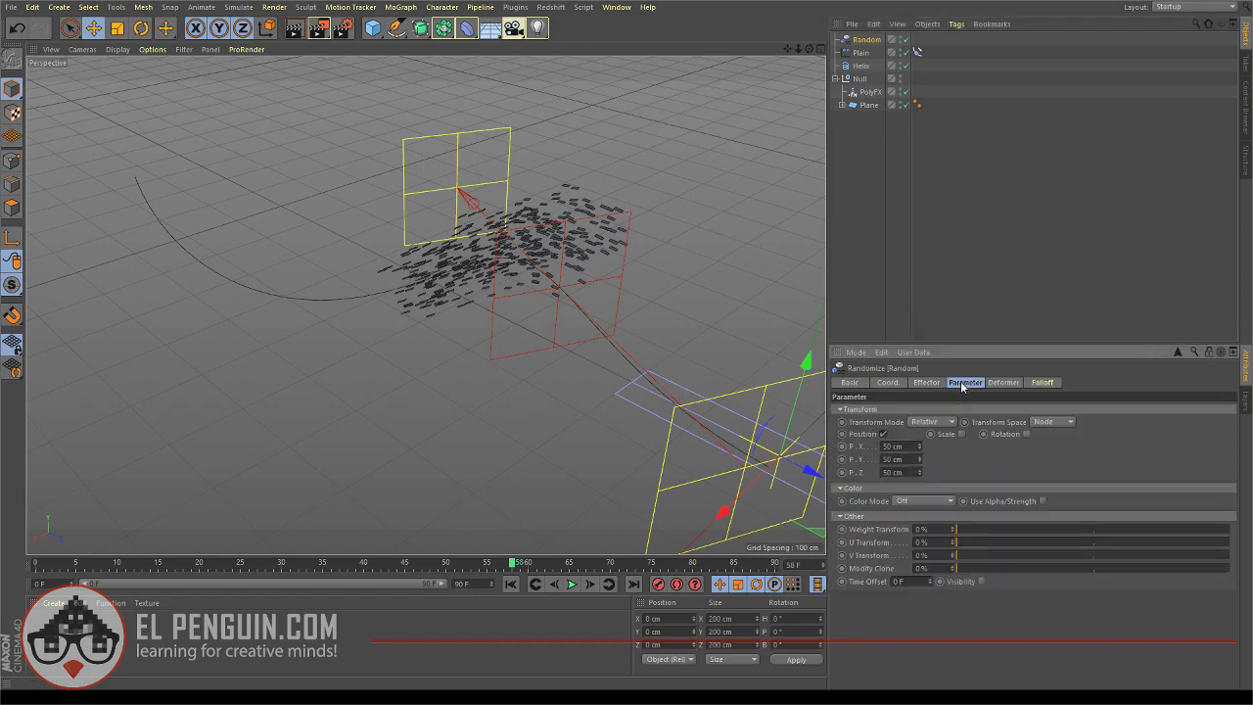
pyautogui.click(883, 434)
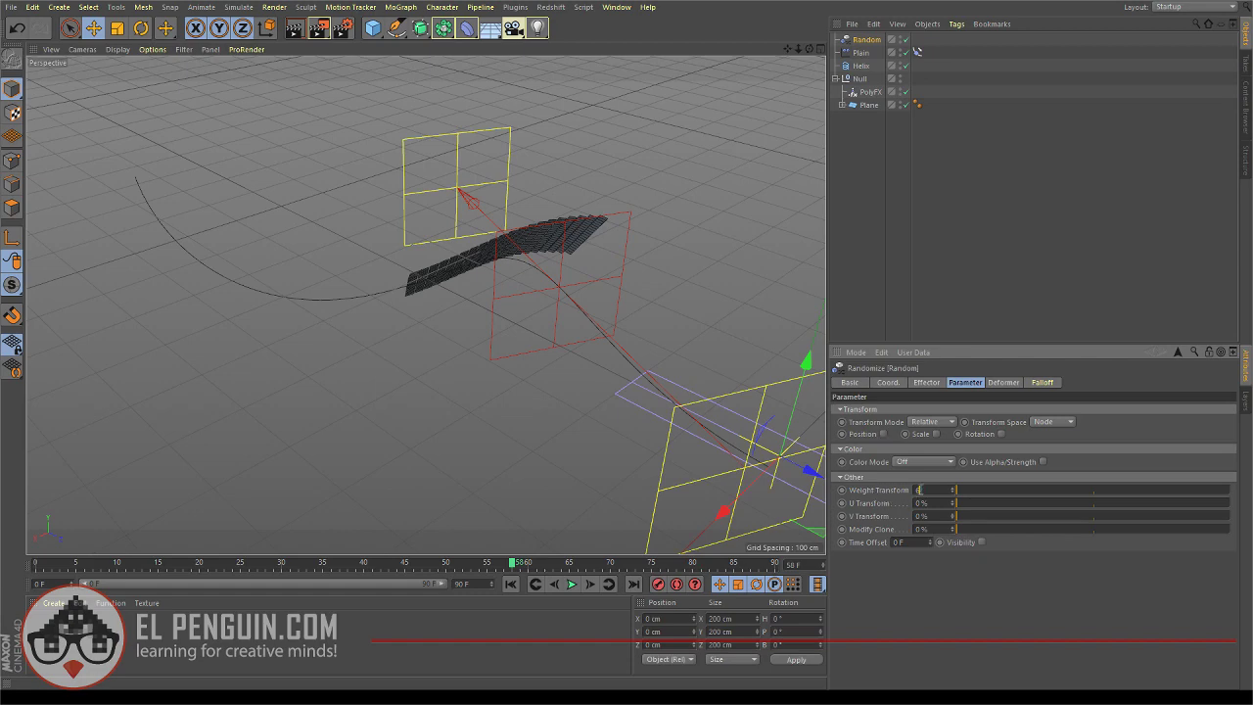
pyautogui.press('Return')
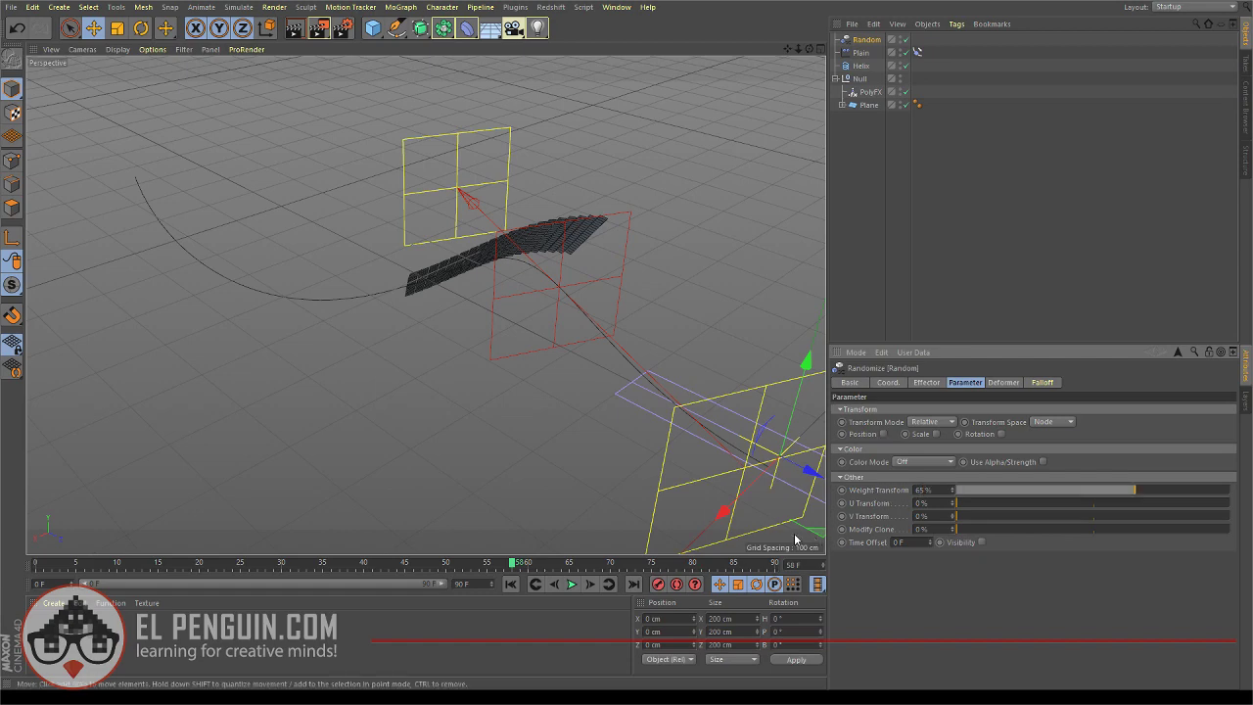
pyautogui.click(509, 583)
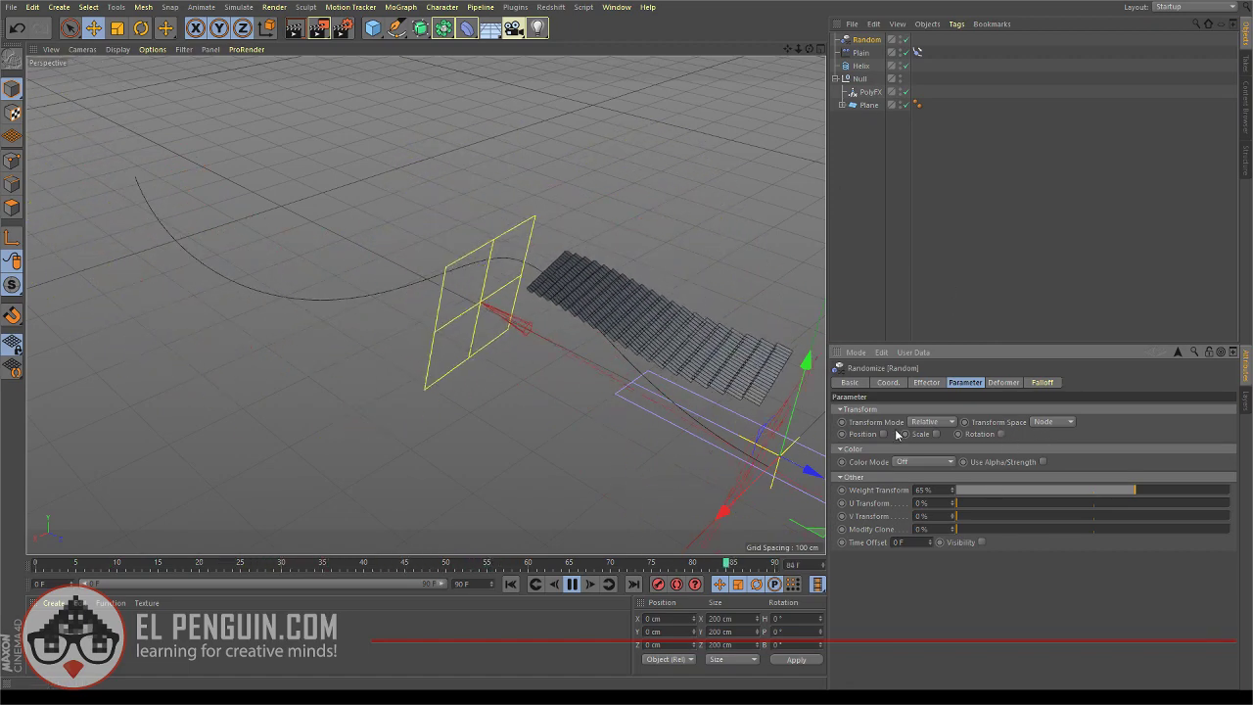
pyautogui.press('F8')
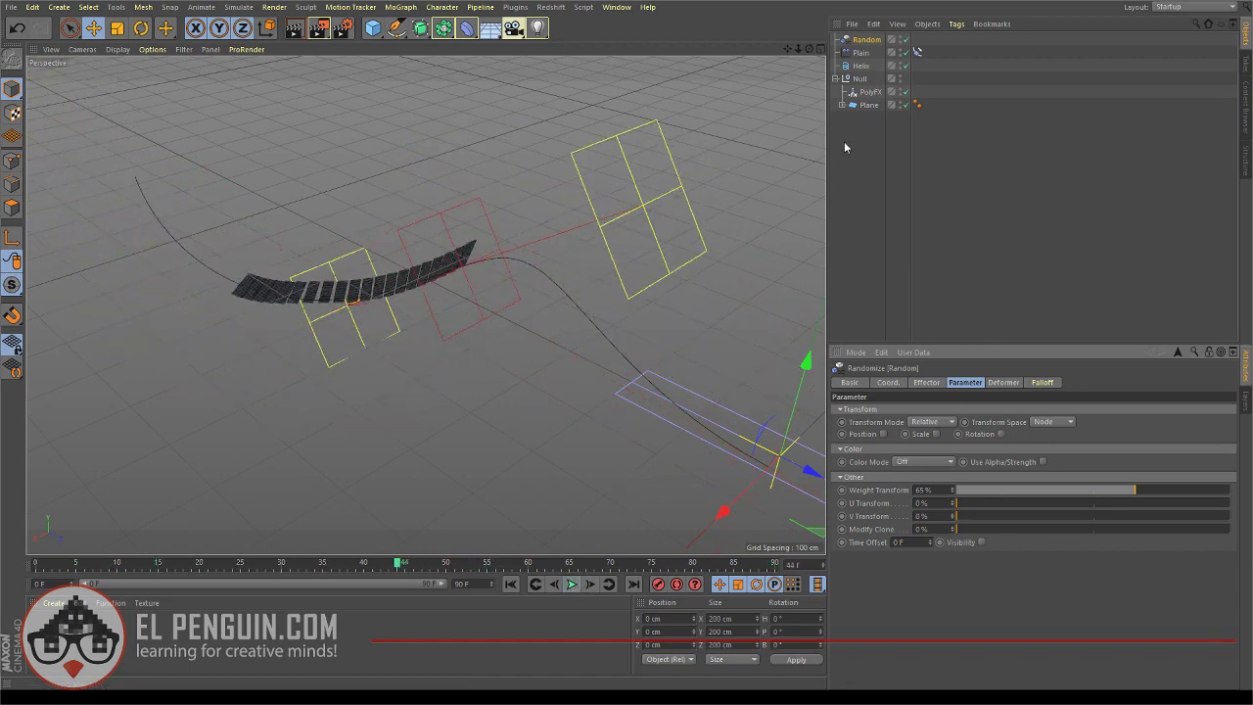
# Switch the Plain effector's transform from Position to a uniform Scale of -1, and play the animation from the start
pyautogui.click(861, 52)
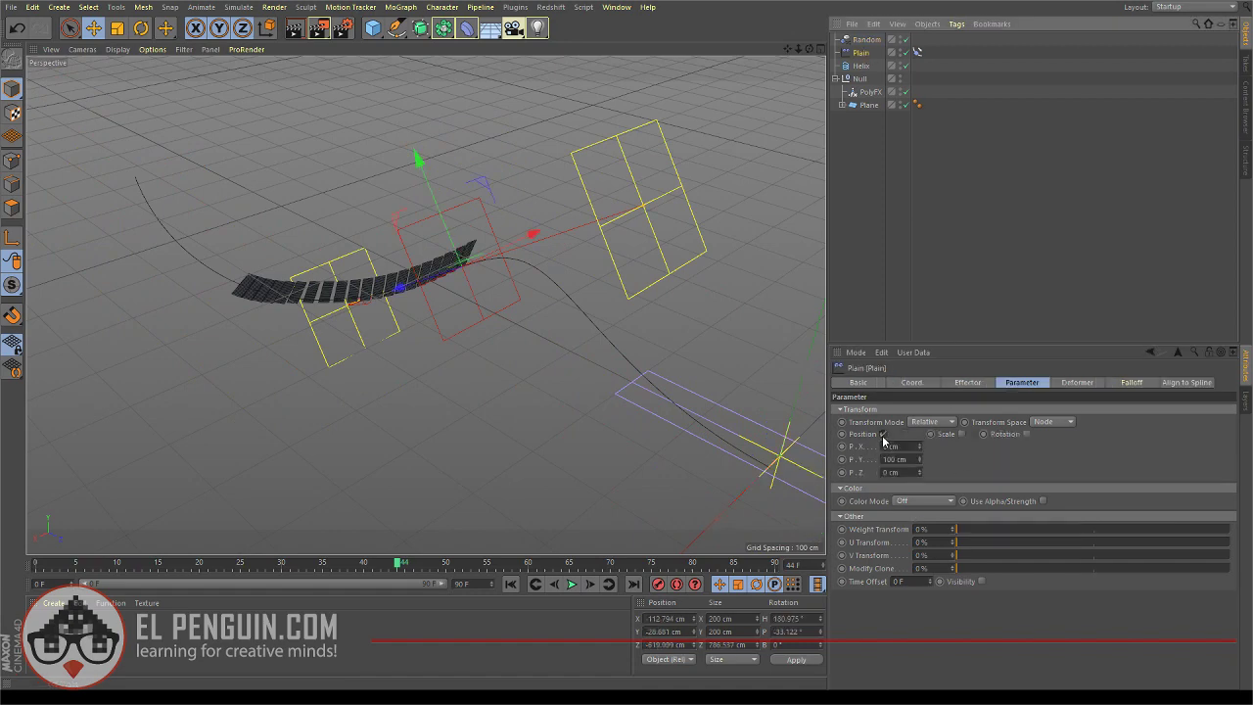
pyautogui.click(882, 433)
pyautogui.click(961, 433)
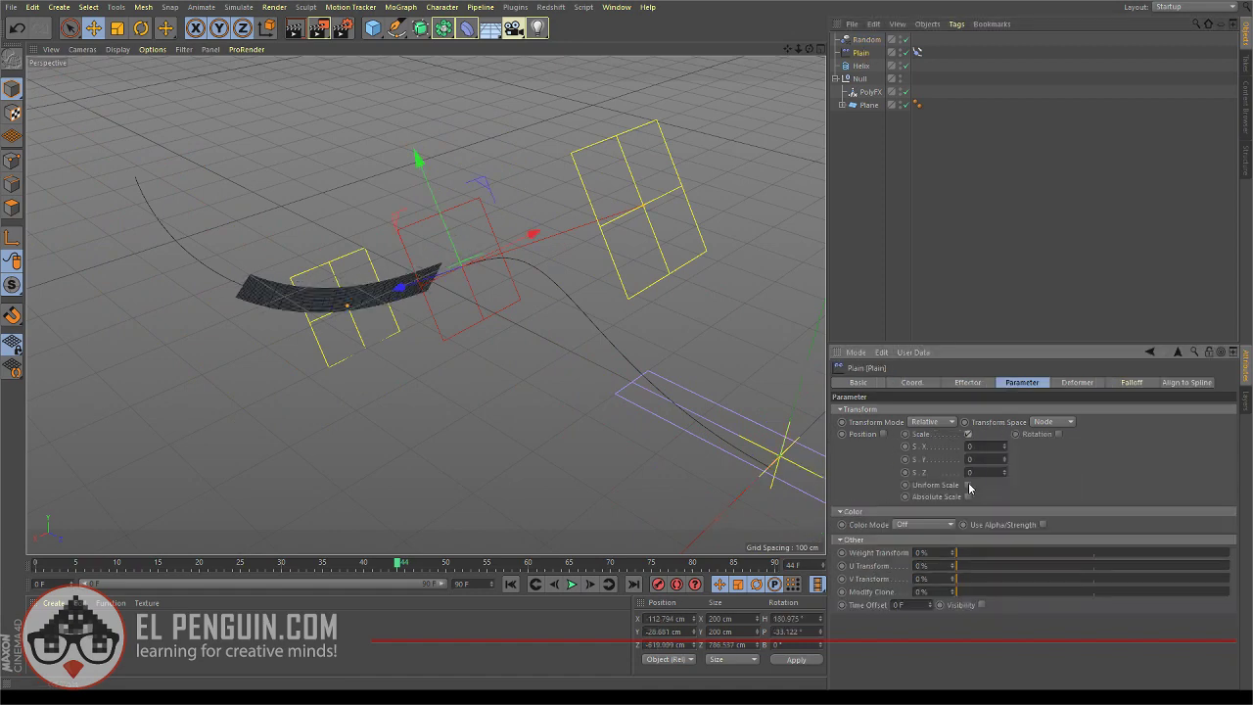
pyautogui.click(968, 484)
pyautogui.click(984, 445)
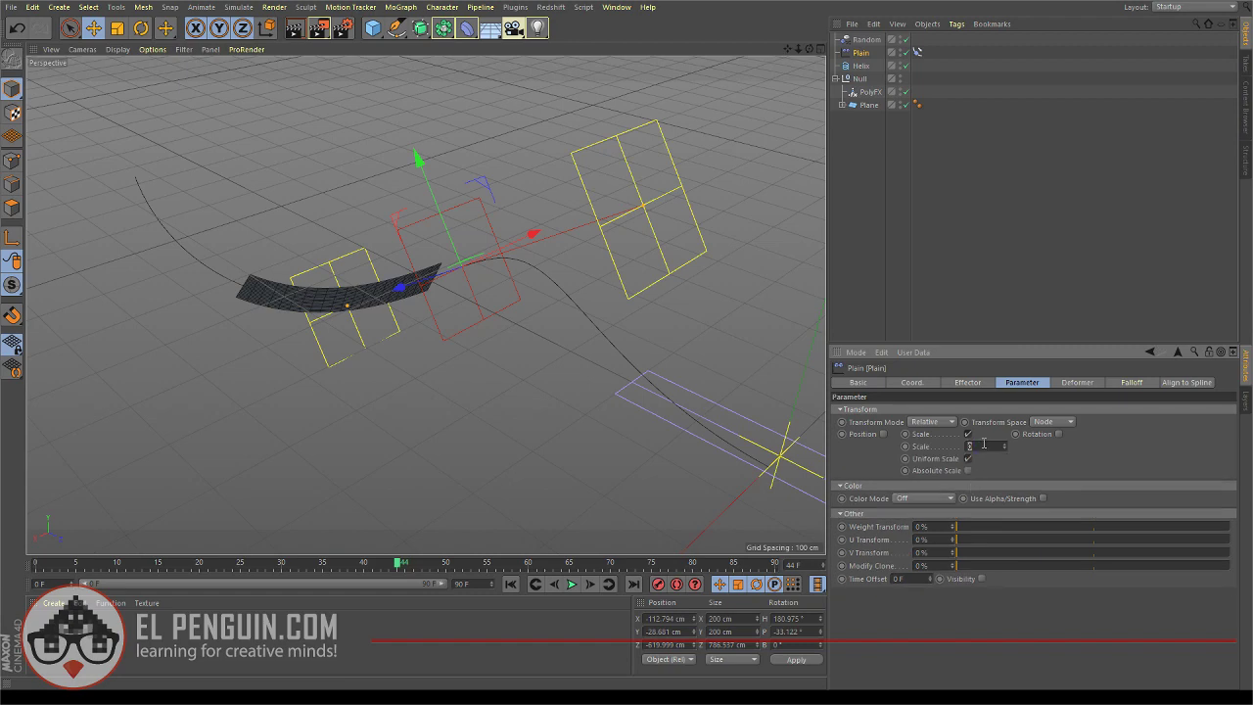
pyautogui.write('1')
pyautogui.press('Return')
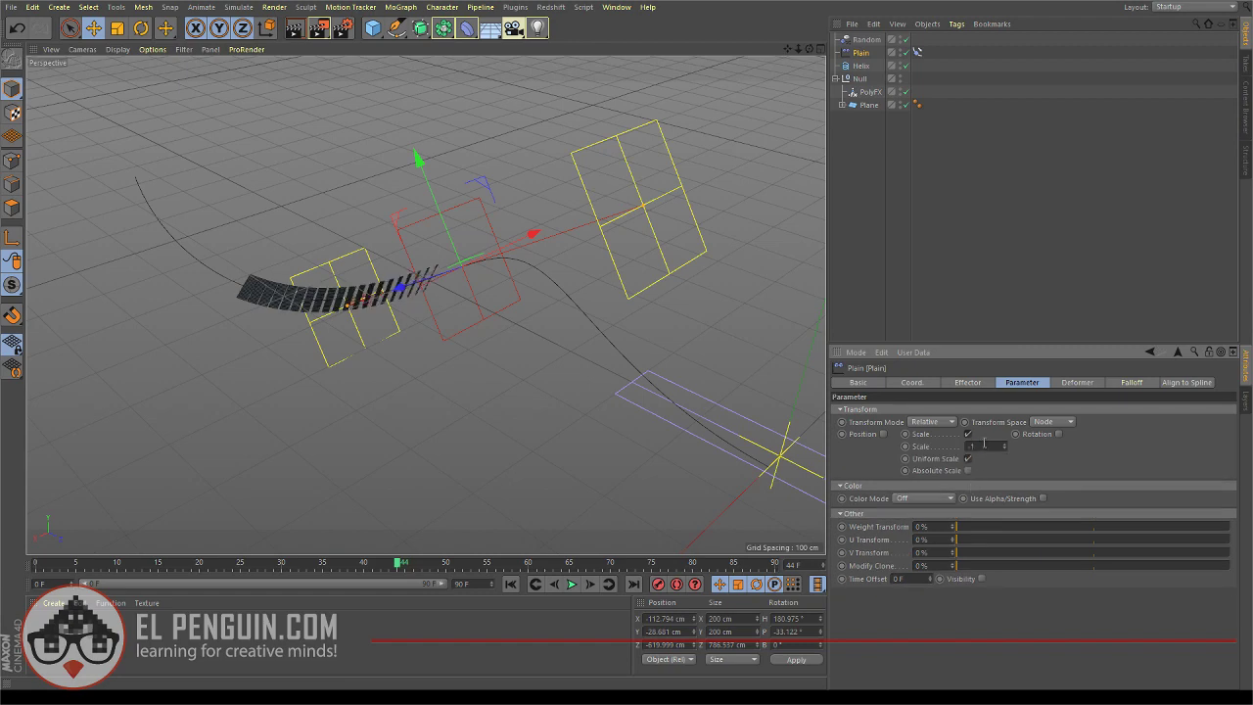
pyautogui.click(511, 583)
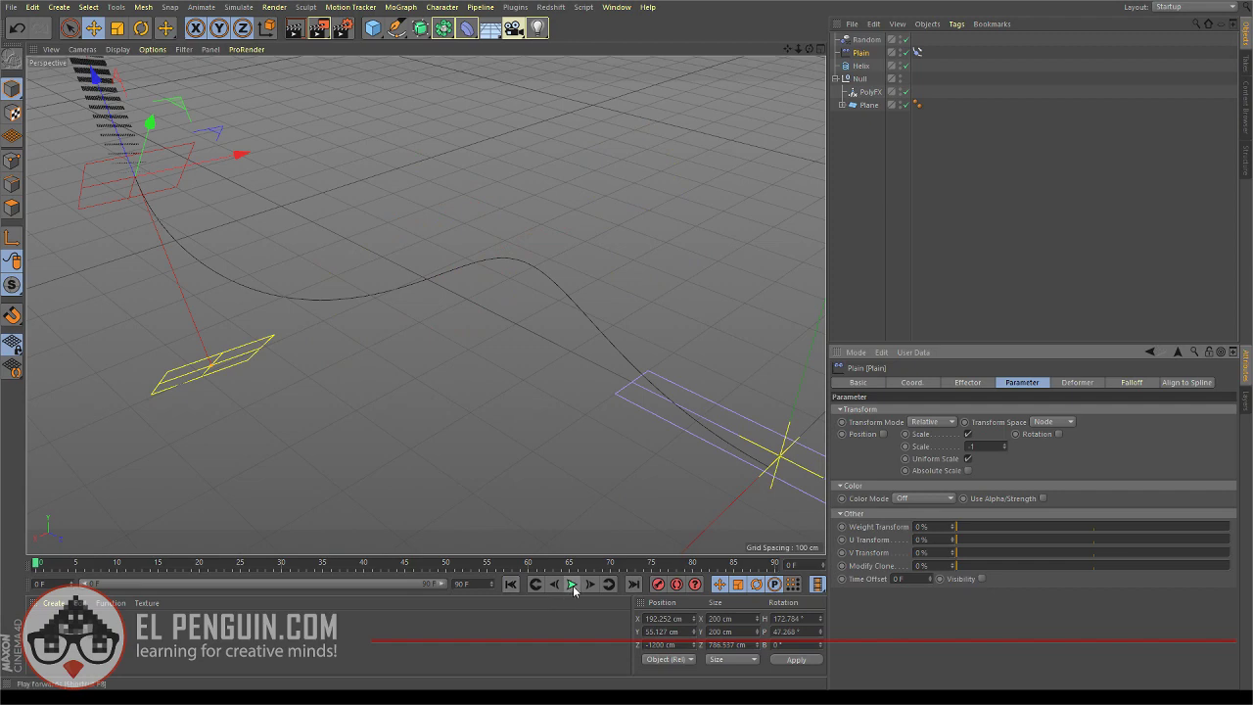
pyautogui.click(572, 585)
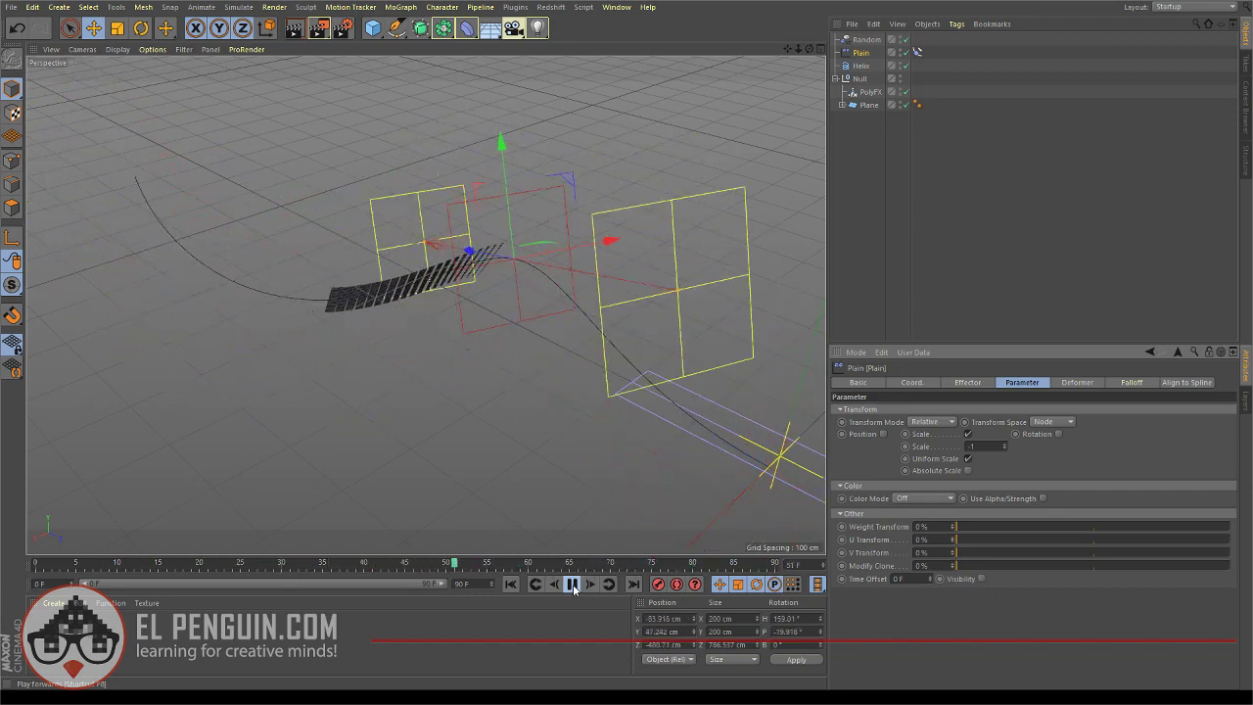
# Enable a uniform Scale of -1 on the Random effector and inspect the scaled polygons along the spline
pyautogui.click(866, 40)
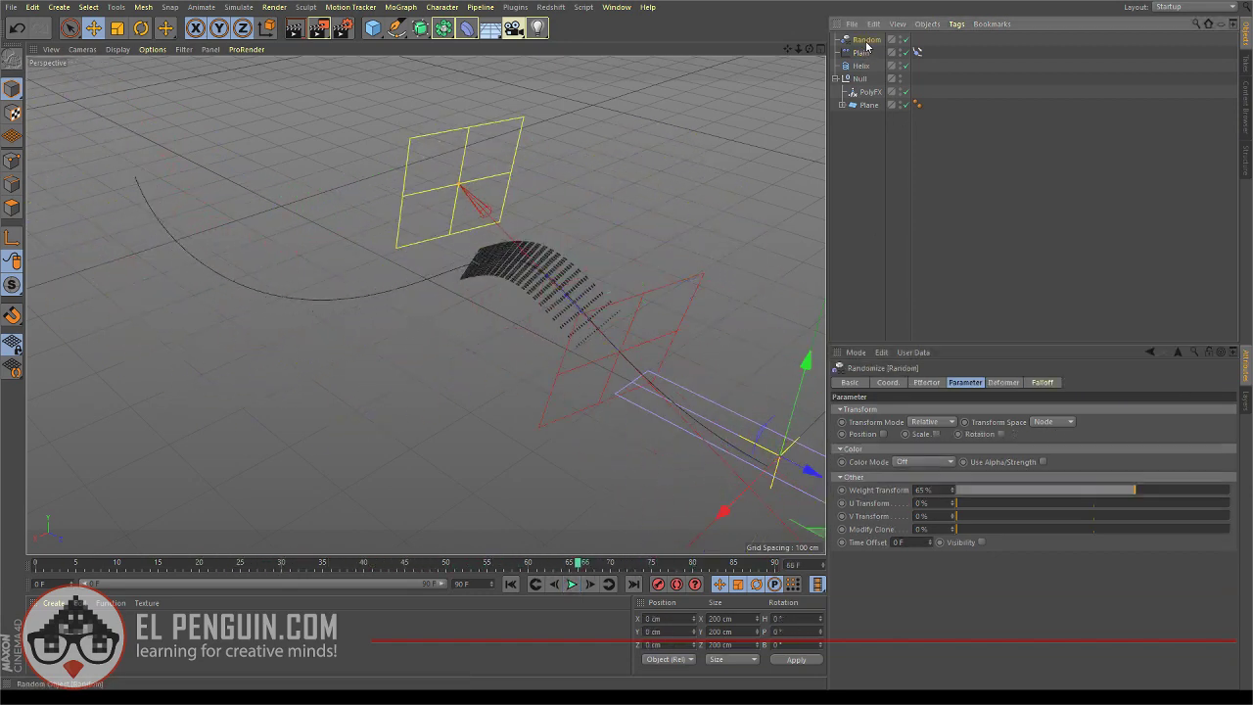
pyautogui.click(935, 433)
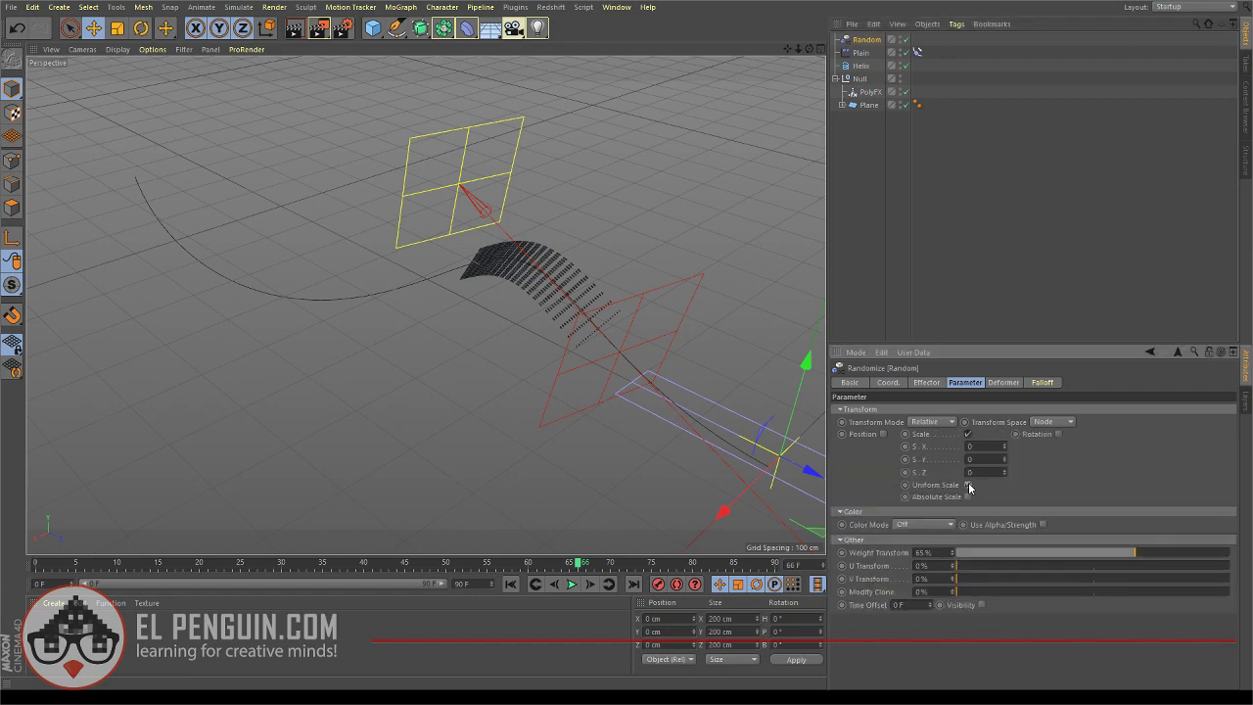
pyautogui.click(968, 486)
pyautogui.moveTo(1006, 450); pyautogui.dragTo(1067, 450)
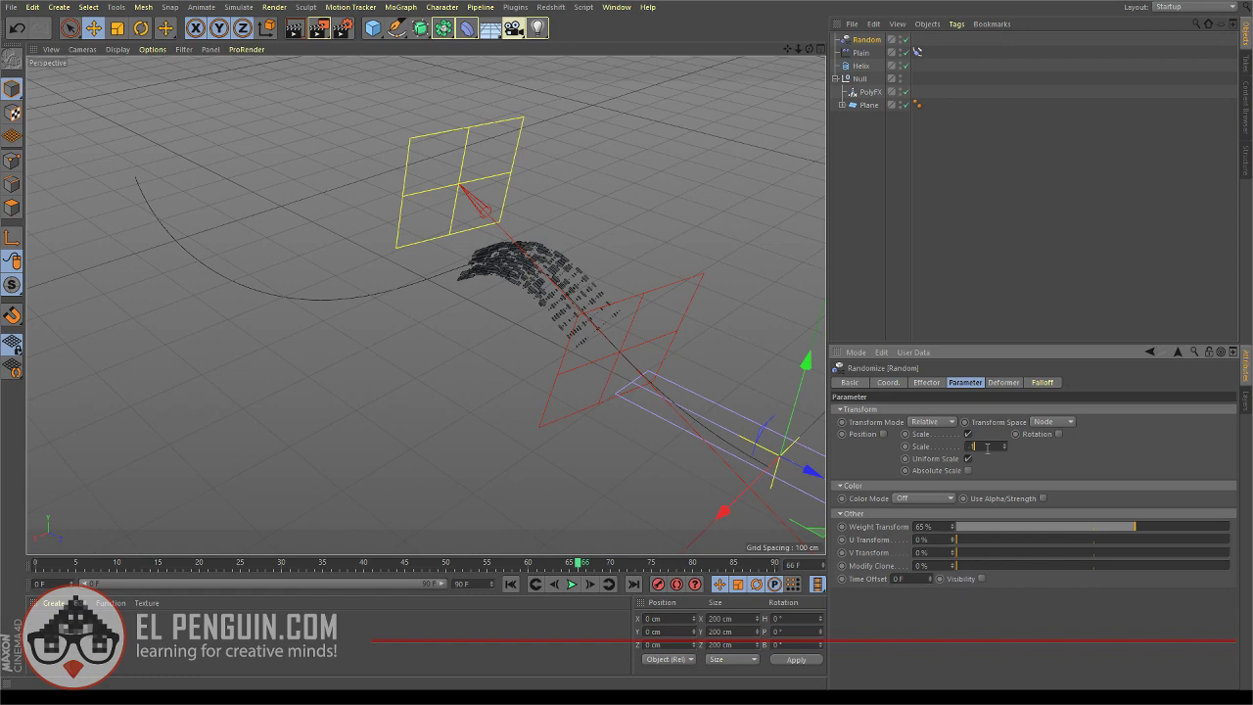
pyautogui.press('Return')
pyautogui.keyDown('alt'); pyautogui.moveTo(637, 382); pyautogui.dragTo(657, 309); pyautogui.keyUp('alt')
pyautogui.scroll(6, 656, 309)
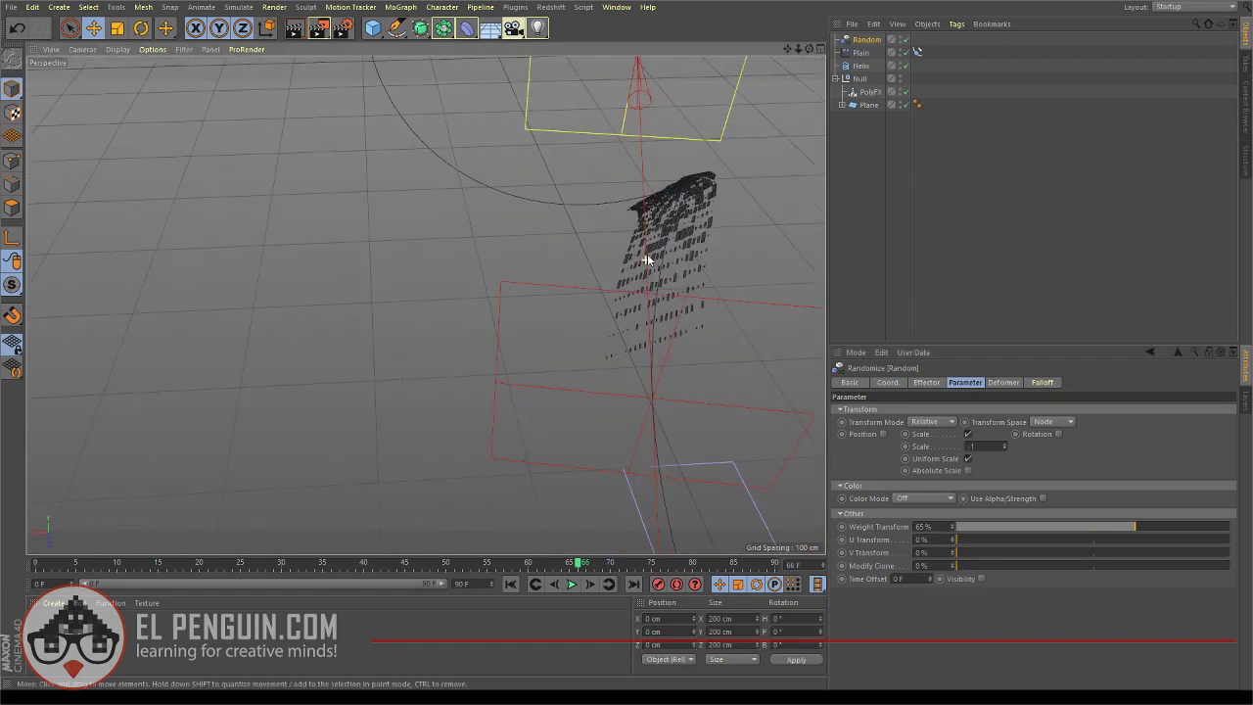
pyautogui.keyDown('alt'); pyautogui.moveTo(425, 304); pyautogui.dragTo(678, 239); pyautogui.keyUp('alt')
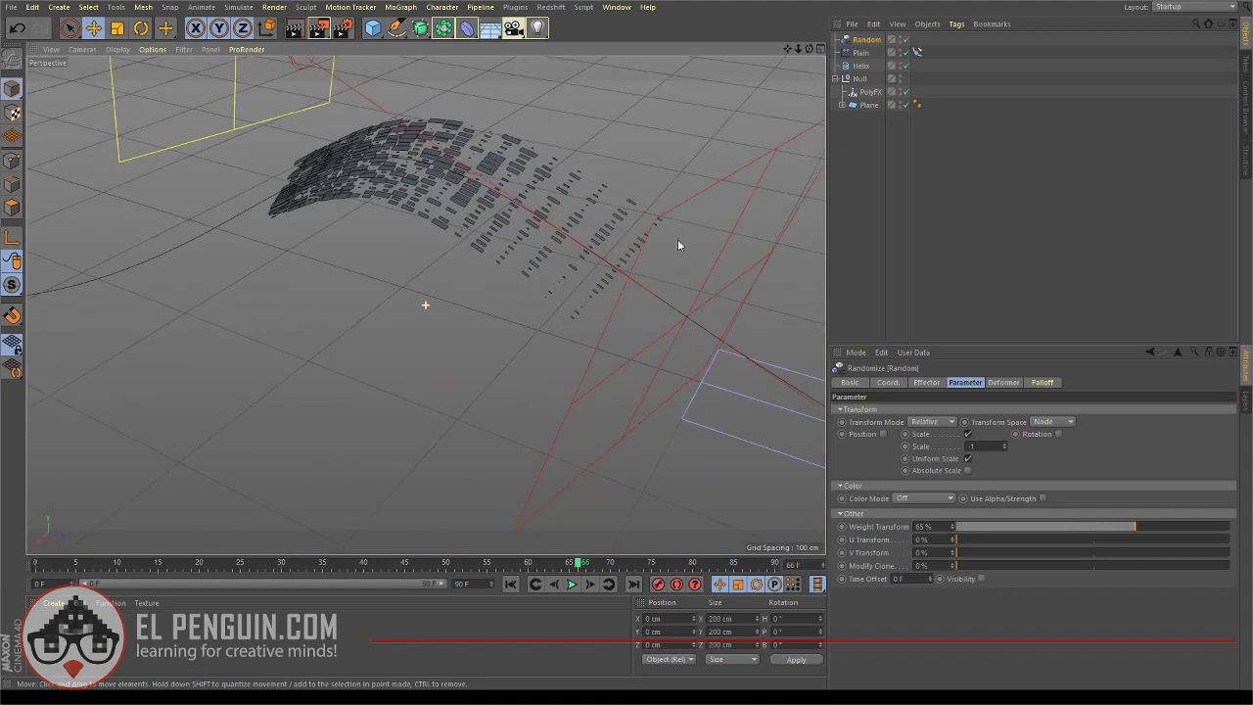
# Play the animation from the start, pause it partway, and examine the ribbon's randomly scaled pieces up close
pyautogui.click(513, 585)
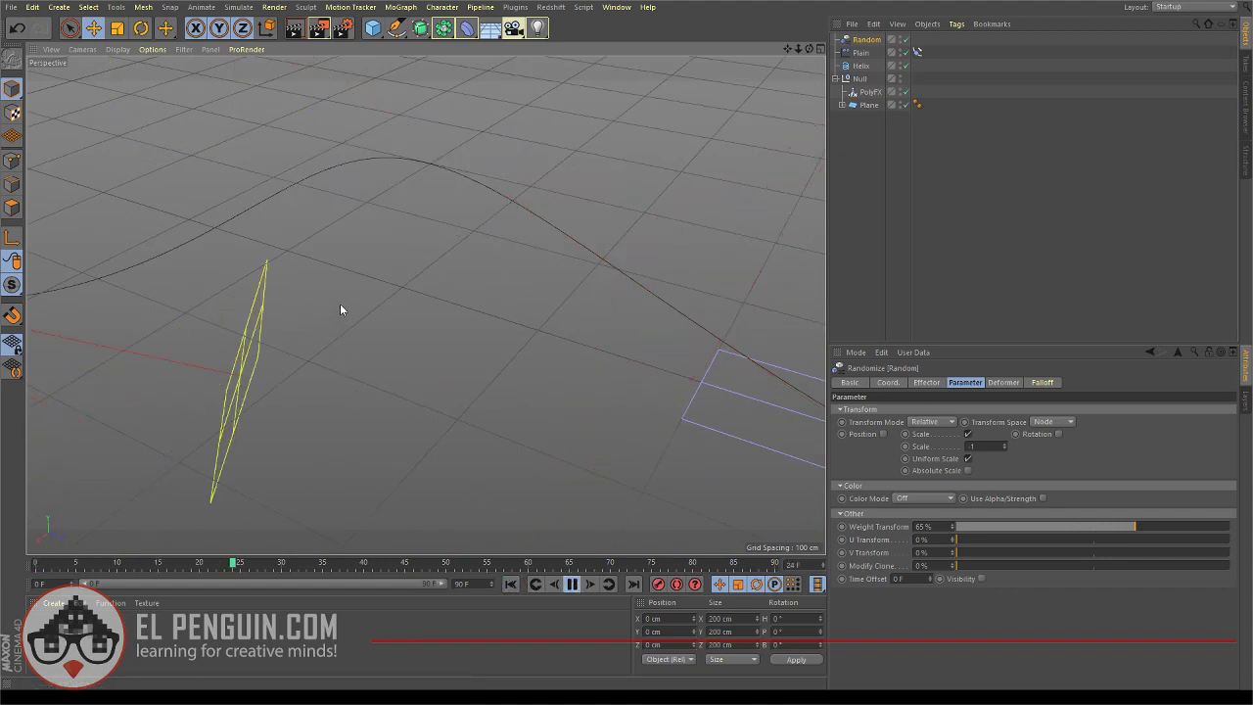
pyautogui.scroll(-5, 342, 306)
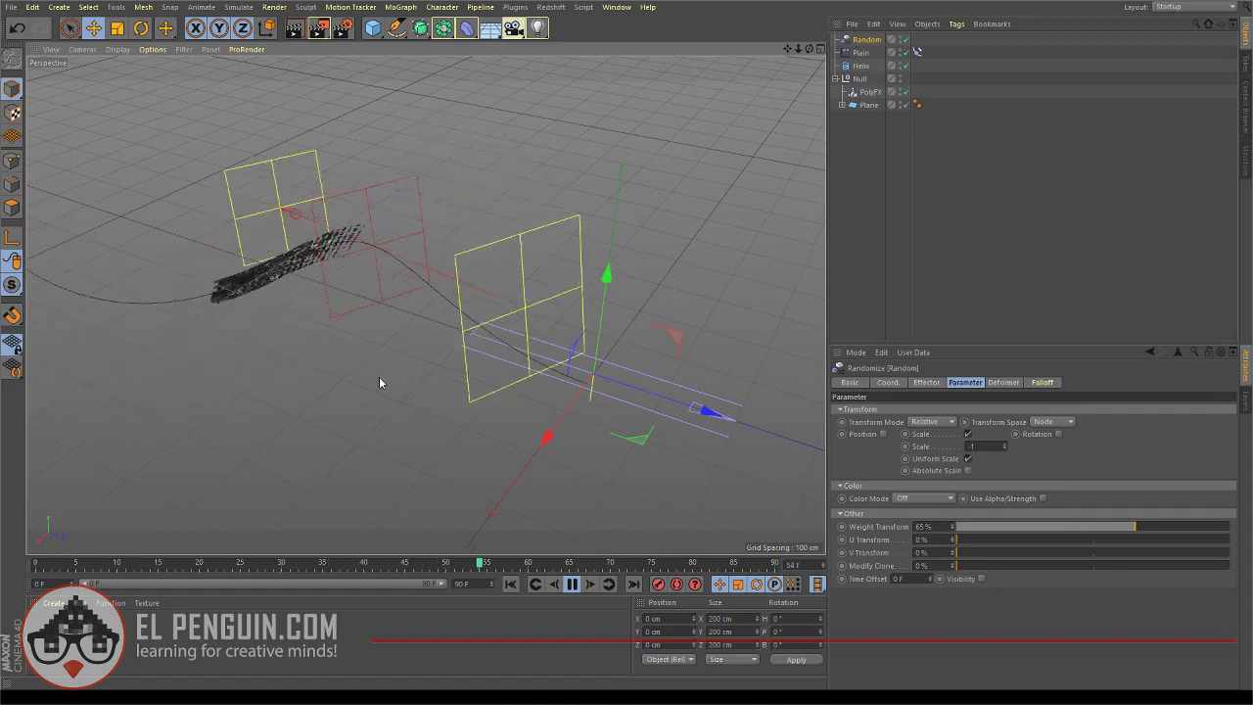
pyautogui.click(573, 584)
pyautogui.scroll(3, 370, 284)
pyautogui.scroll(5, 355, 247)
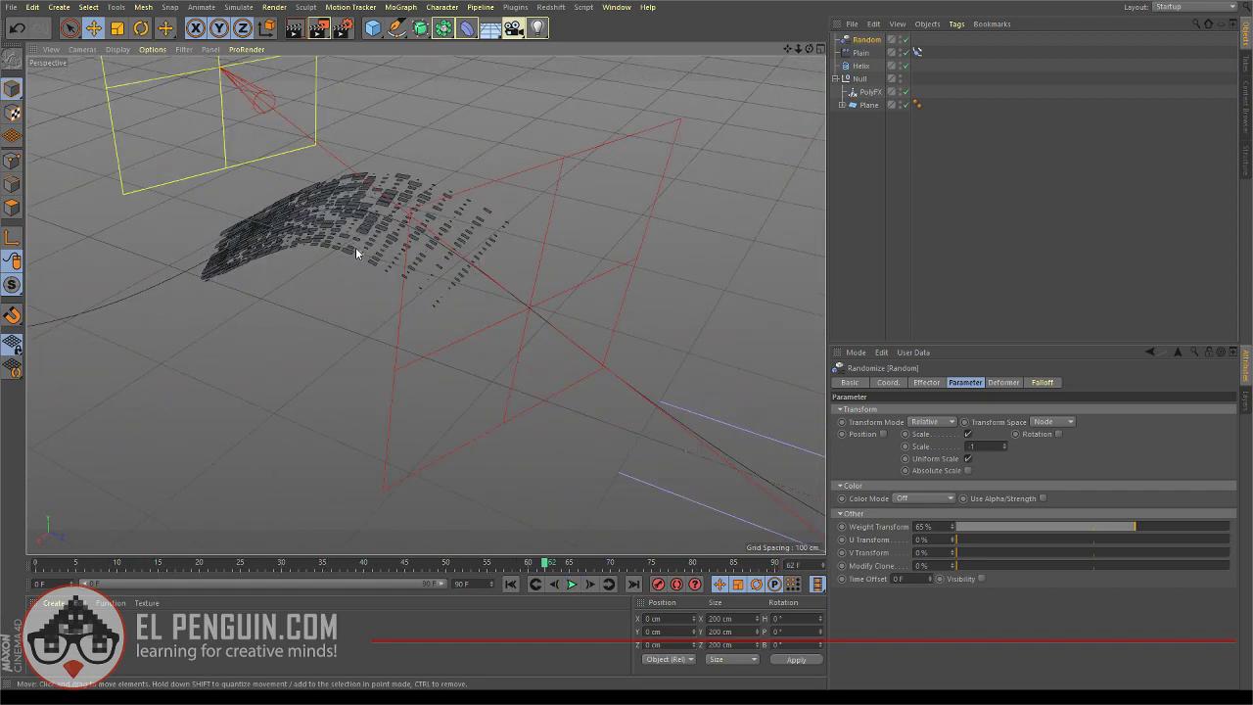
pyautogui.moveTo(303, 234)
pyautogui.keyDown('alt'); pyautogui.mouseDown()
pyautogui.moveTo(358, 204)
pyautogui.moveTo(454, 241)
pyautogui.moveTo(397, 210)
pyautogui.moveTo(392, 224)
pyautogui.moveTo(386, 182)
pyautogui.moveTo(543, 202)
pyautogui.moveTo(579, 114)
pyautogui.moveTo(553, 135)
pyautogui.moveTo(502, 137)
pyautogui.moveTo(428, 176)
pyautogui.moveTo(478, 175)
pyautogui.moveTo(421, 192)
pyautogui.moveTo(359, 172)
pyautogui.mouseUp(); pyautogui.keyUp('alt')
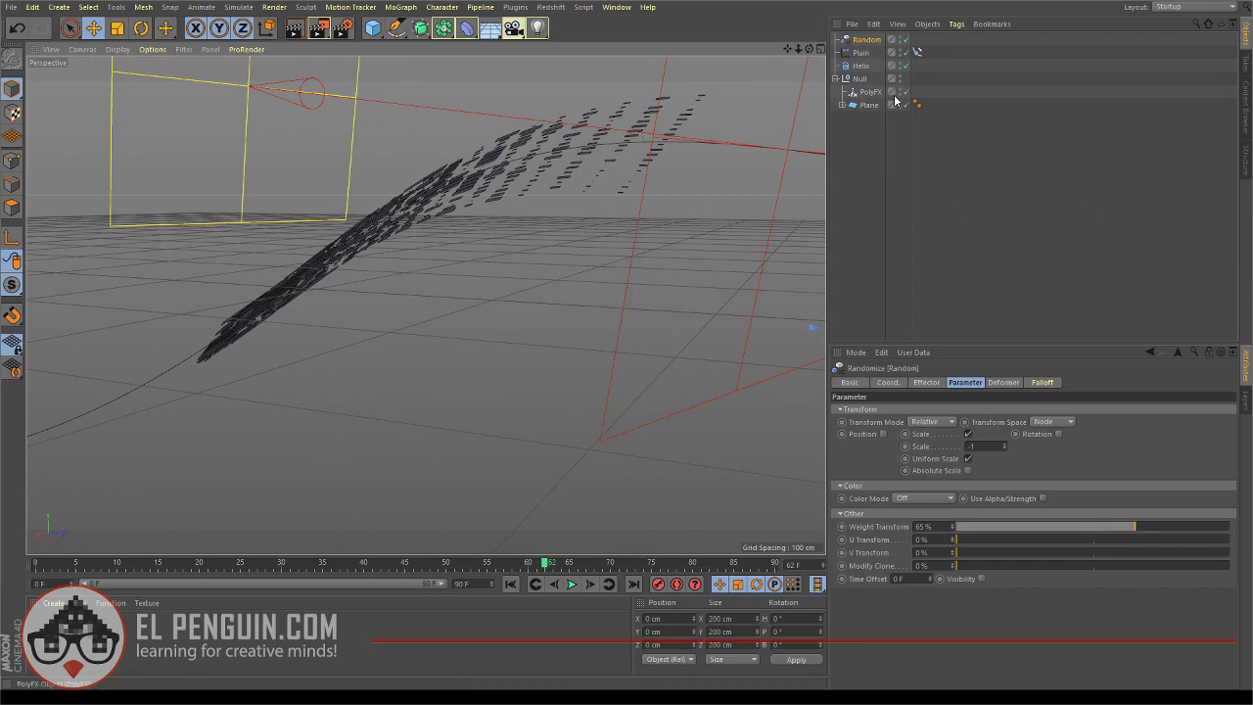
# Group the Null holding the PolyFX and Plane under another null, and nest that group inside a Cloth Surface
pyautogui.click(860, 79)
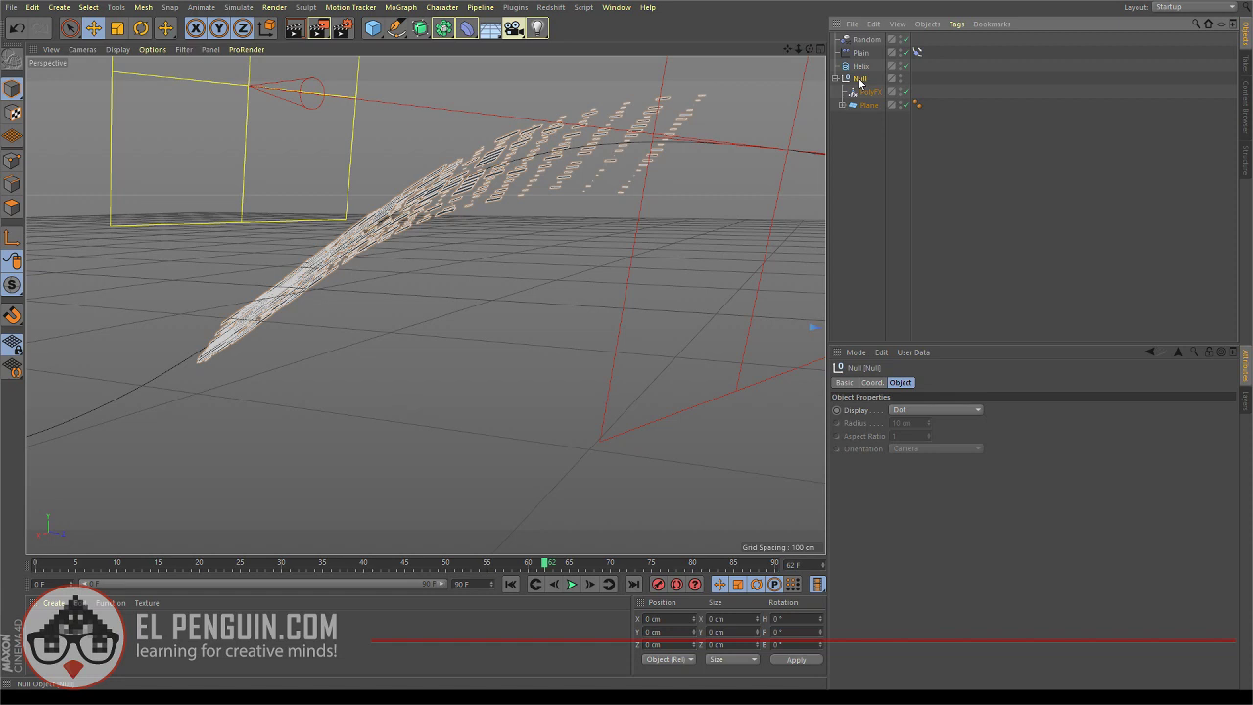
pyautogui.hotkey('alt', 'g')
pyautogui.click(834, 79)
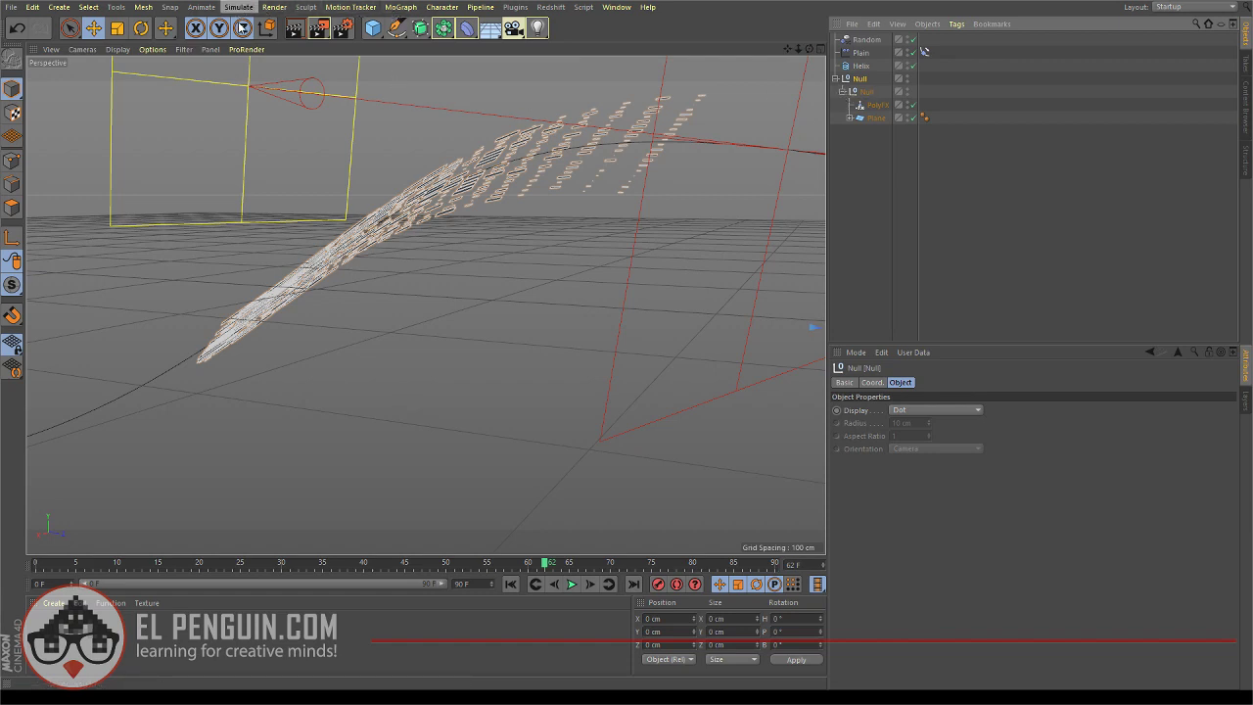
pyautogui.keyDown('alt'); pyautogui.click(349, 37); pyautogui.keyUp('alt')
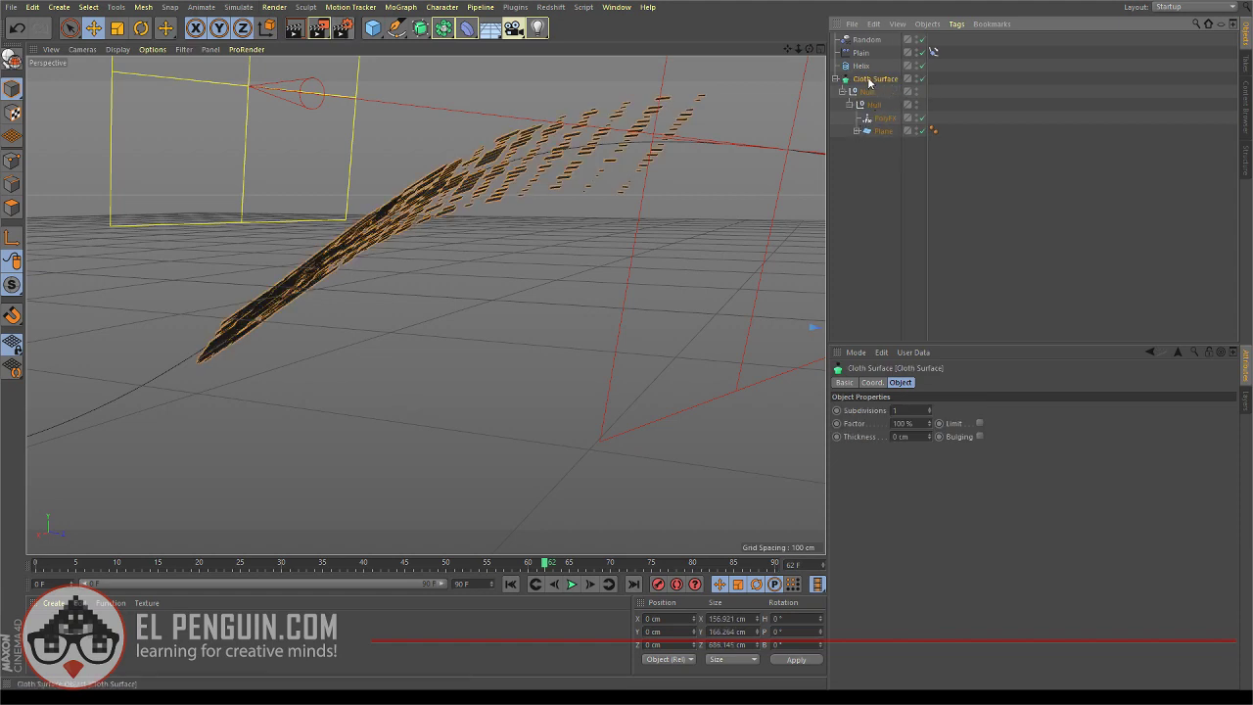
# Set the Cloth Surface's Subdivisions to 0 and its Thickness to 2 cm to give the polygon pieces depth
pyautogui.doubleClick(895, 409)
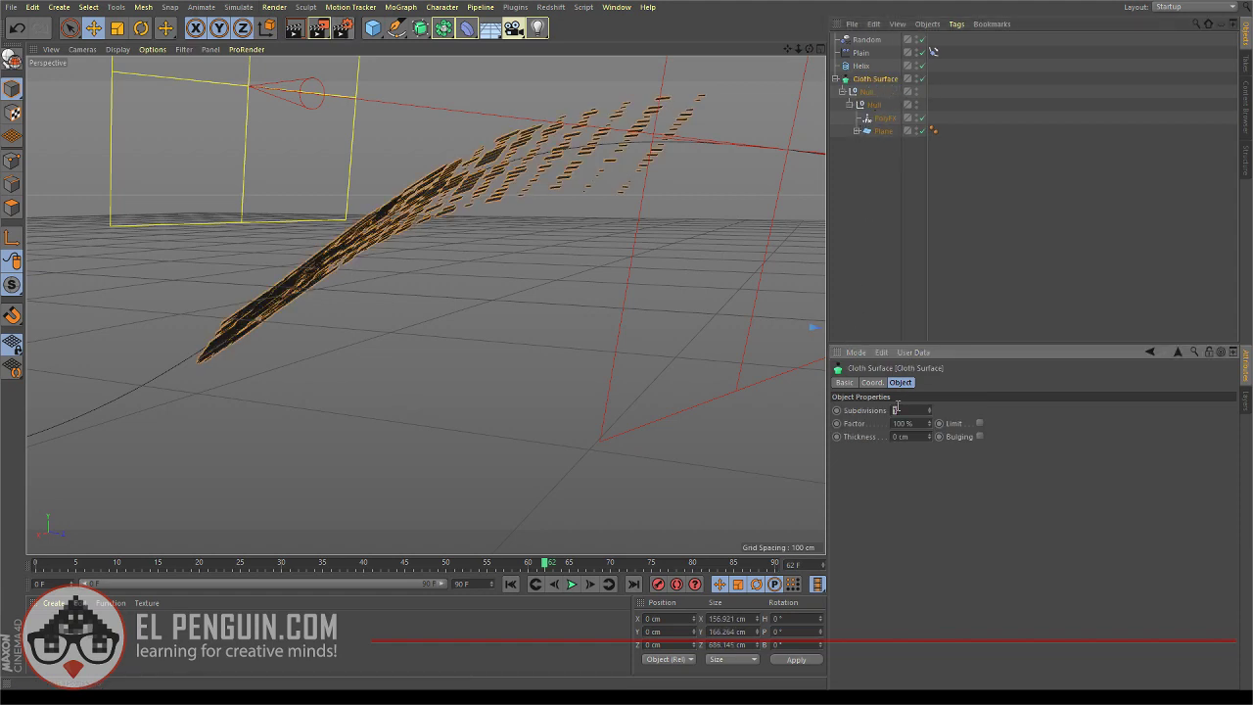
pyautogui.keyDown('alt'); pyautogui.moveTo(509, 198); pyautogui.dragTo(576, 243); pyautogui.keyUp('alt')
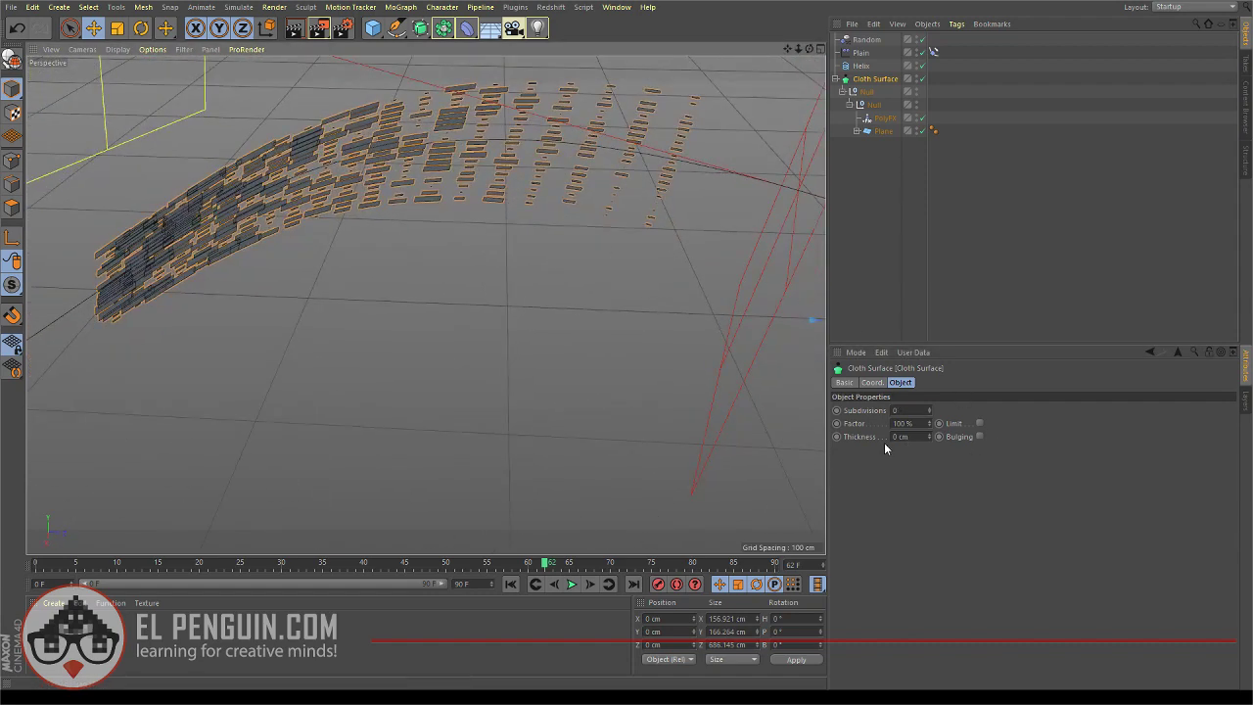
pyautogui.click(927, 434)
pyautogui.click(928, 434)
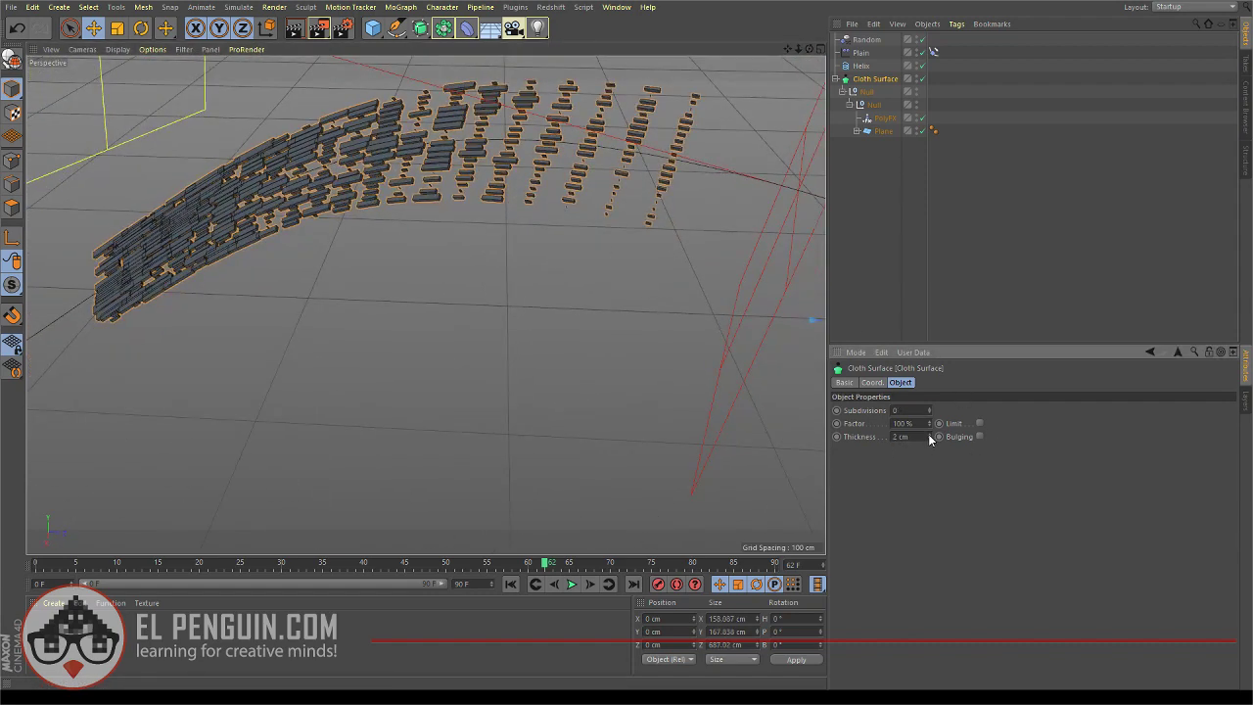
pyautogui.keyDown('alt'); pyautogui.moveTo(525, 229); pyautogui.dragTo(470, 189); pyautogui.keyUp('alt')
pyautogui.scroll(3, 460, 177)
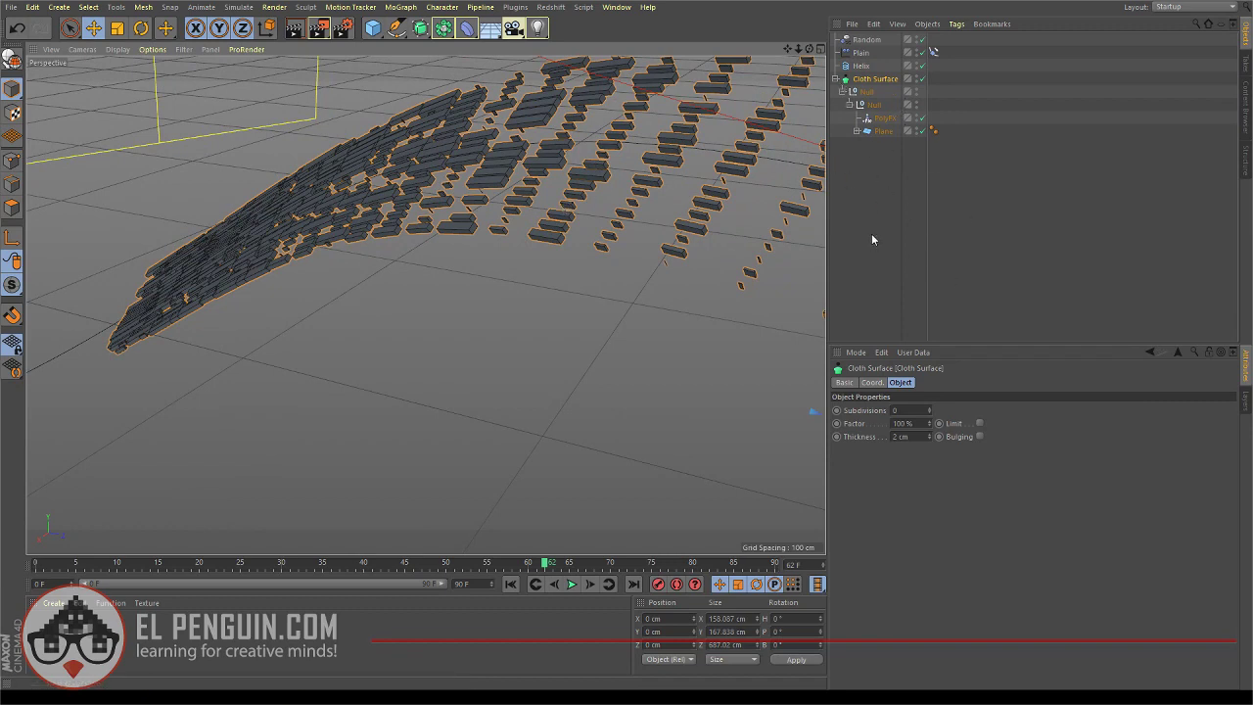
# Enable Position on the Random effector with X and Y at 0 cm and Z at 11 cm
pyautogui.click(865, 40)
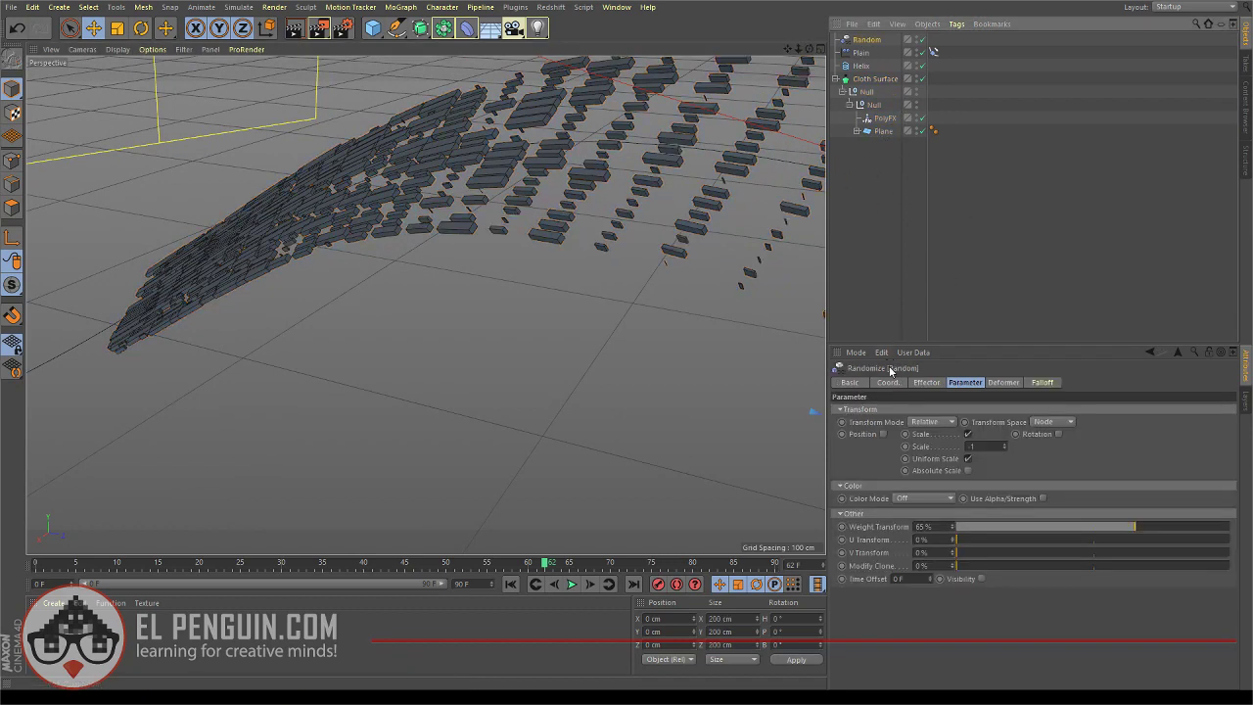
pyautogui.click(882, 434)
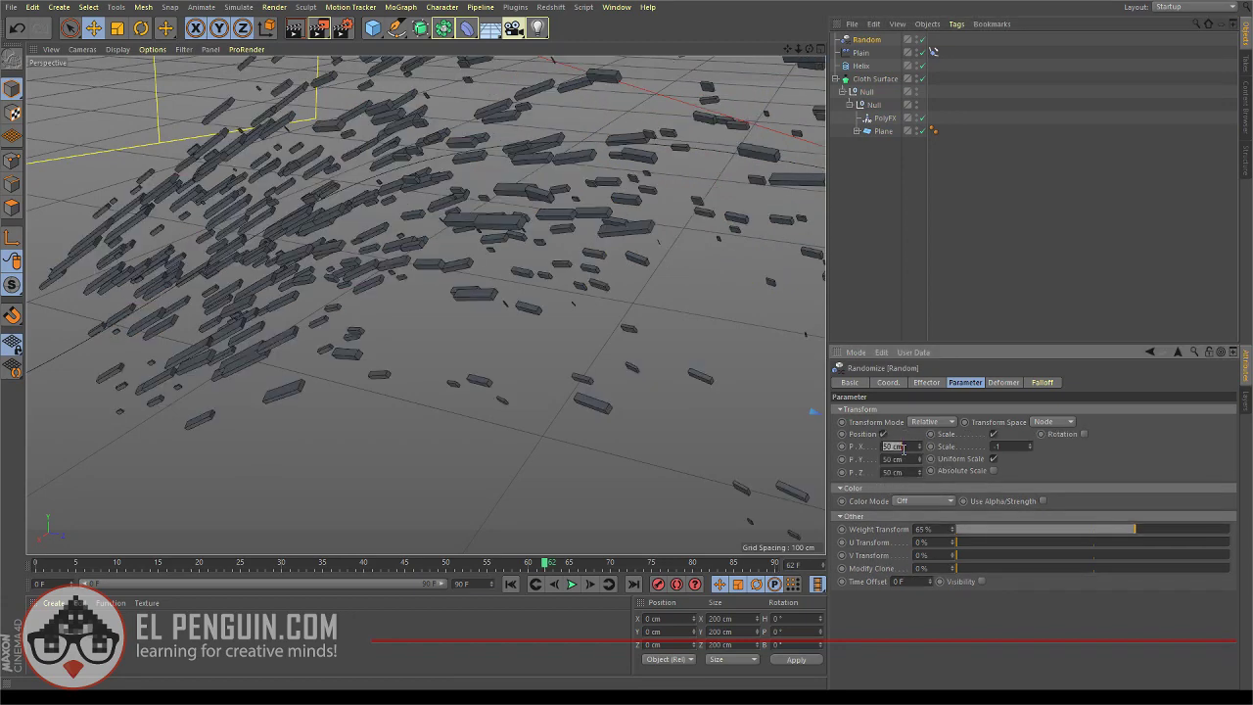
pyautogui.doubleClick(903, 463)
pyautogui.write('0')
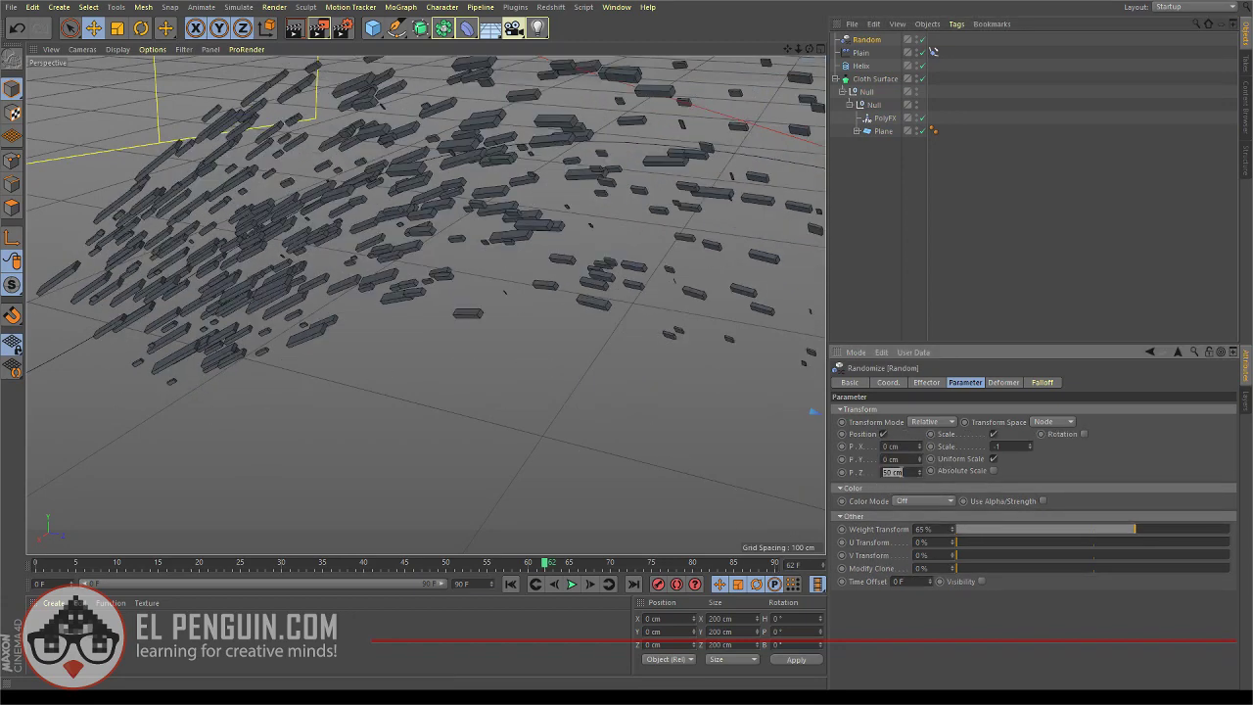
pyautogui.doubleClick(898, 471)
pyautogui.write('0')
pyautogui.press('Return')
pyautogui.moveTo(920, 459)
pyautogui.mouseDown()
pyautogui.moveTo(918, 430)
pyautogui.moveTo(919, 462)
pyautogui.mouseUp()
pyautogui.scroll(-6, 620, 319)
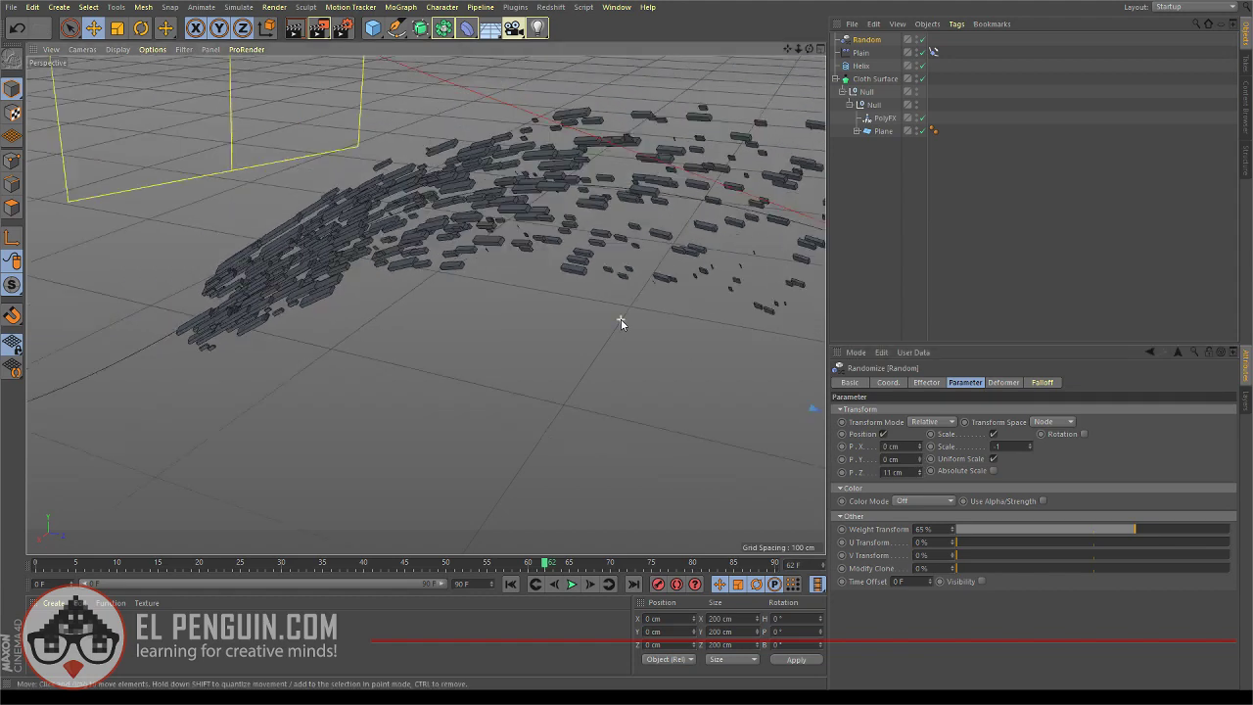
pyautogui.moveTo(620, 319)
pyautogui.keyDown('alt'); pyautogui.mouseDown()
pyautogui.moveTo(617, 343)
pyautogui.moveTo(568, 332)
pyautogui.moveTo(605, 337)
pyautogui.mouseUp(); pyautogui.keyUp('alt')
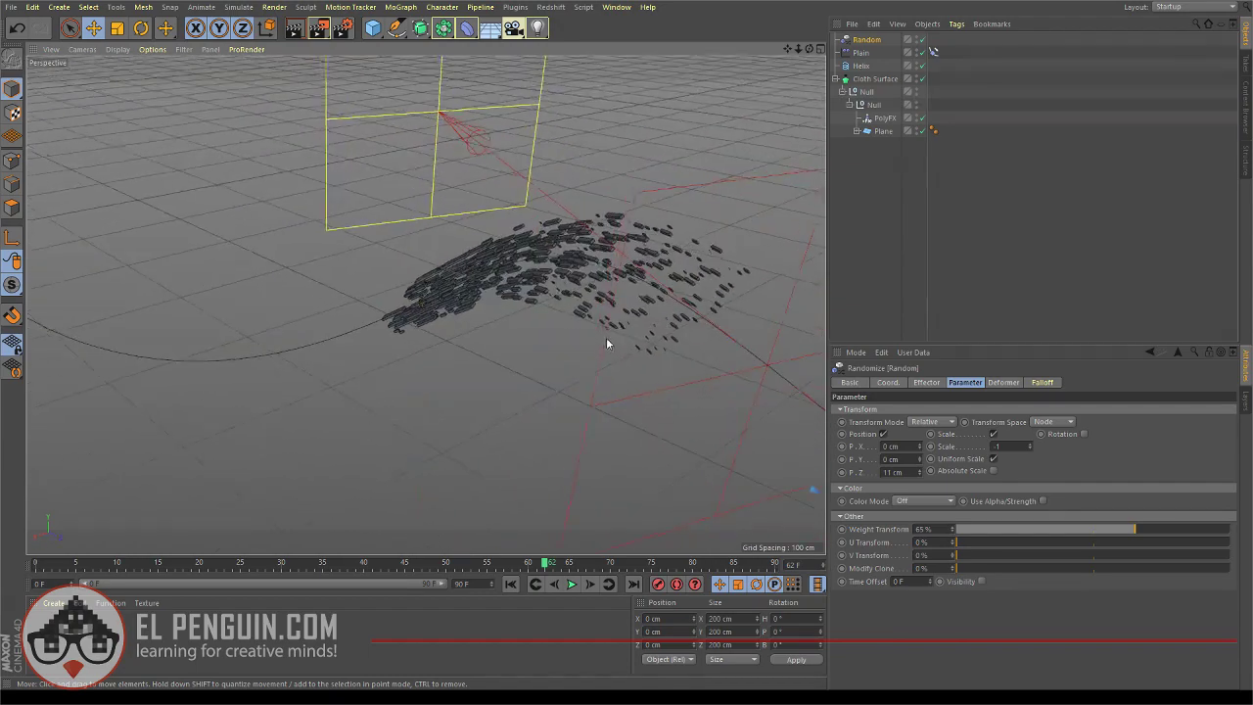
# Play the animation from the start and examine the thickened, randomly offset pieces from several angles
pyautogui.click(515, 584)
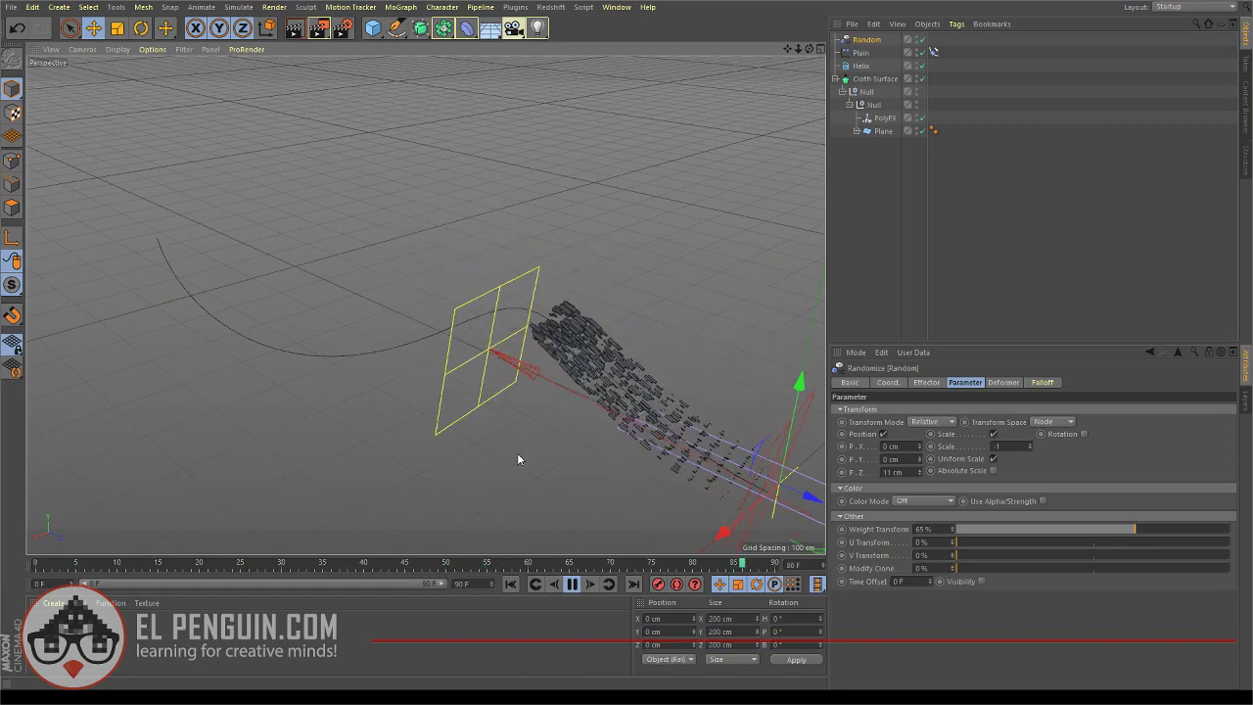
pyautogui.click(572, 583)
pyautogui.keyDown('alt'); pyautogui.moveTo(451, 332); pyautogui.dragTo(537, 350); pyautogui.keyUp('alt')
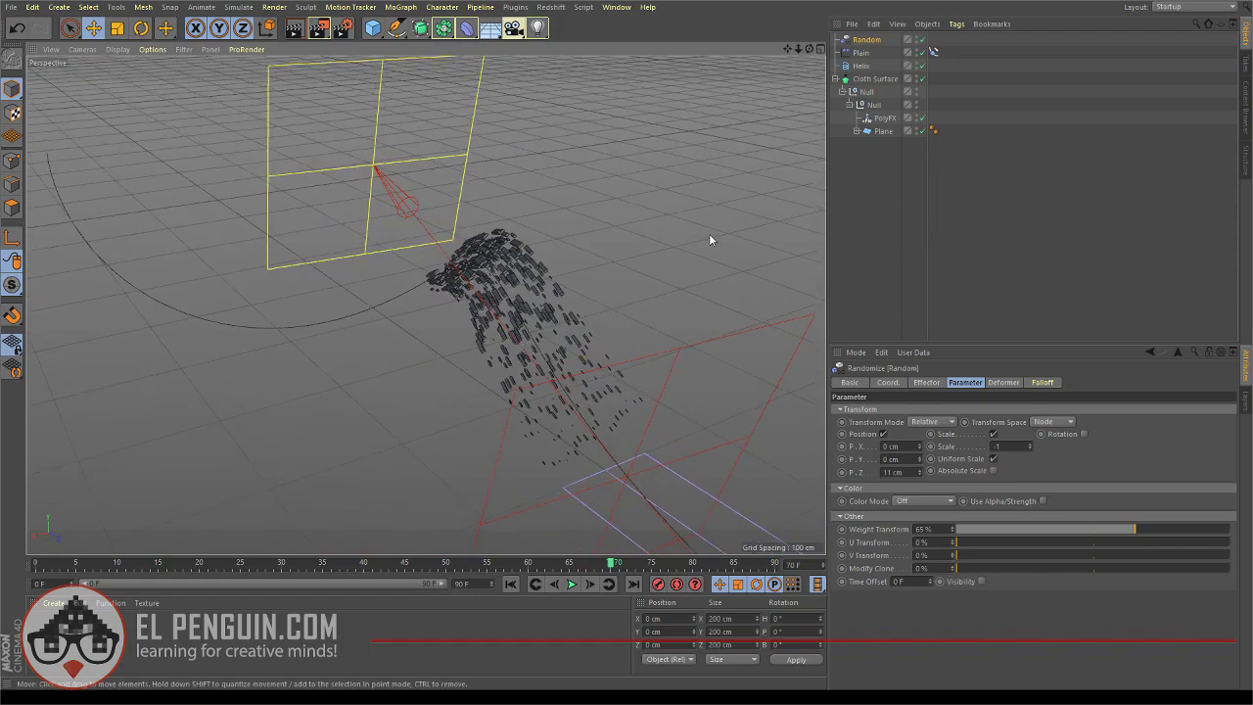
pyautogui.scroll(-5, 710, 237)
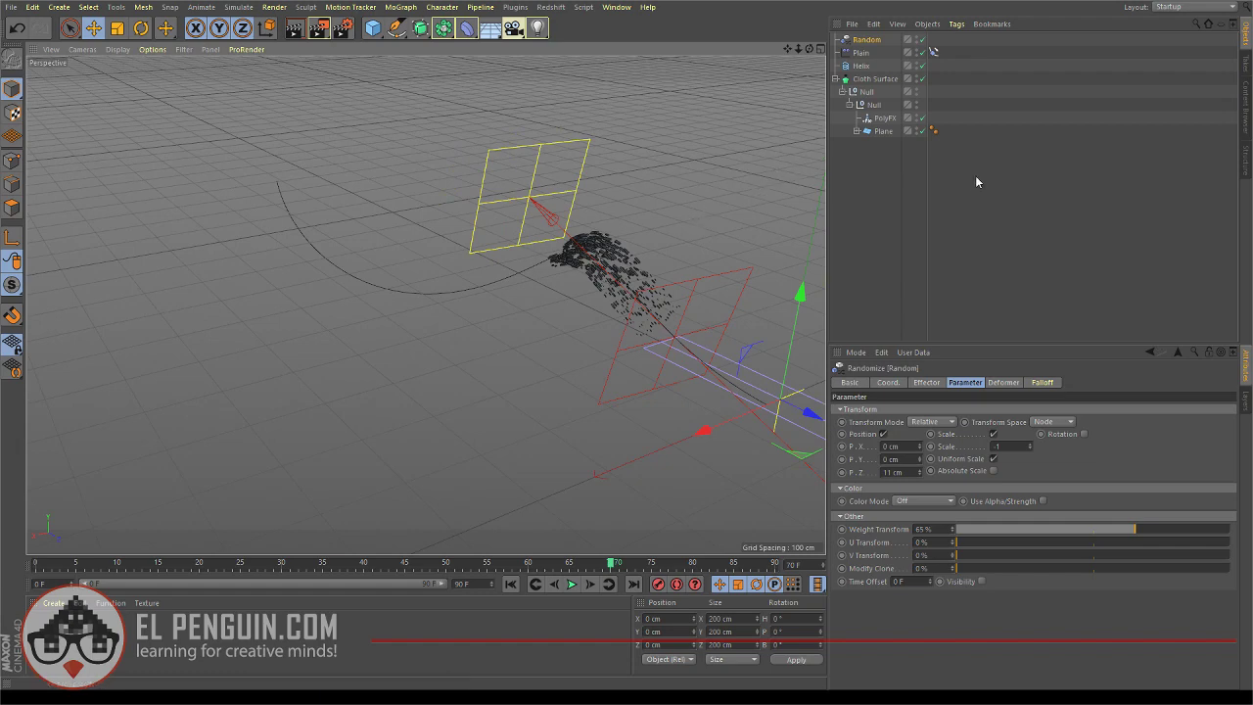
# Switch to the finished example scene, scrub its timeline back to frame 2, and return to the working scene
pyautogui.click(616, 7)
pyautogui.click(635, 327)
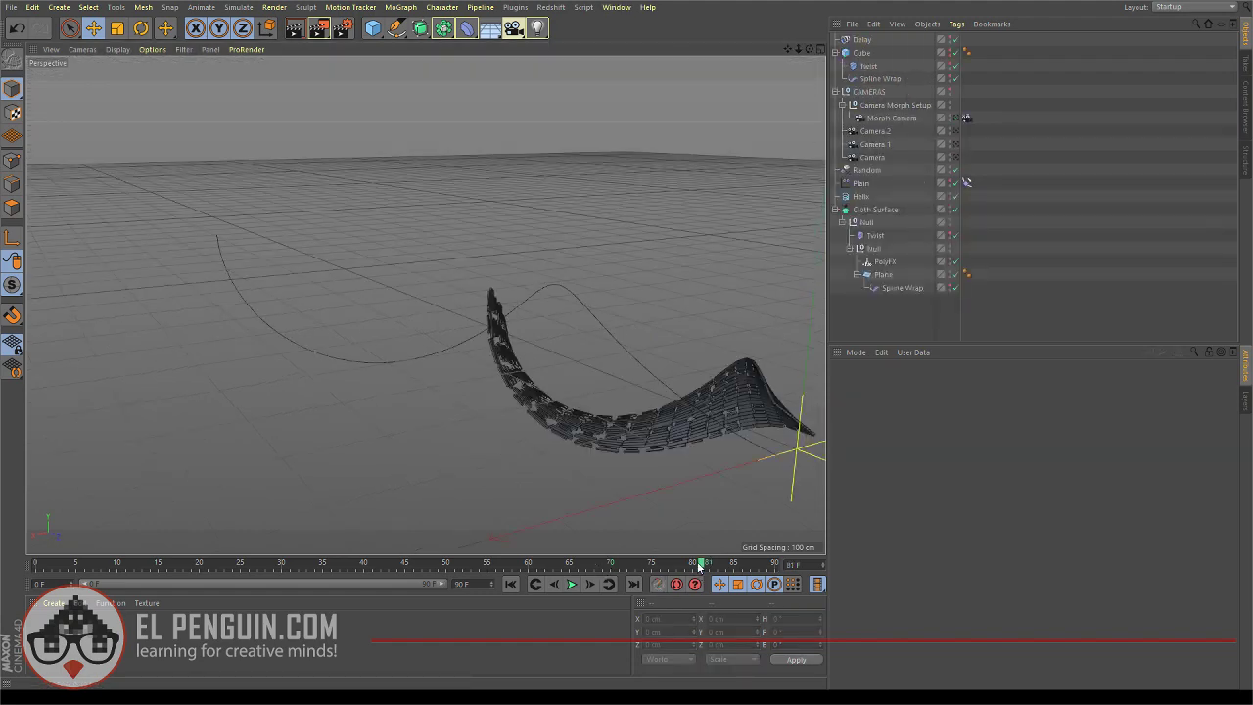
pyautogui.moveTo(701, 561); pyautogui.dragTo(56, 280)
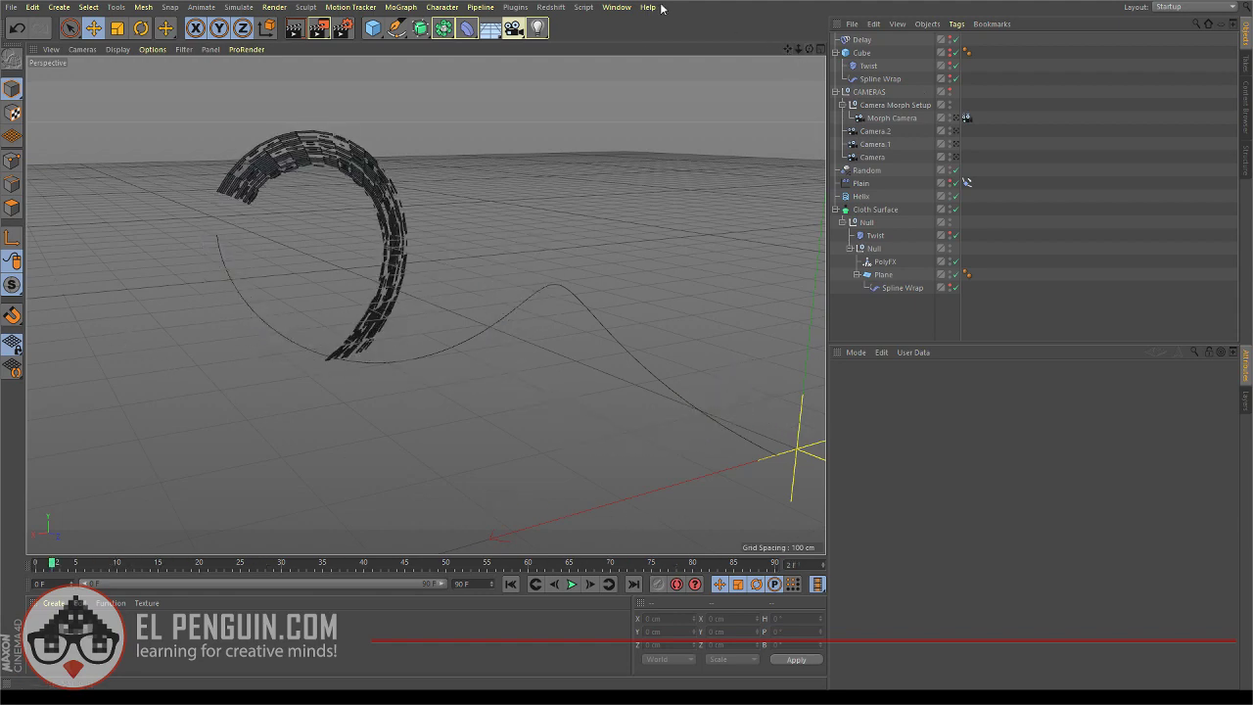
pyautogui.click(615, 7)
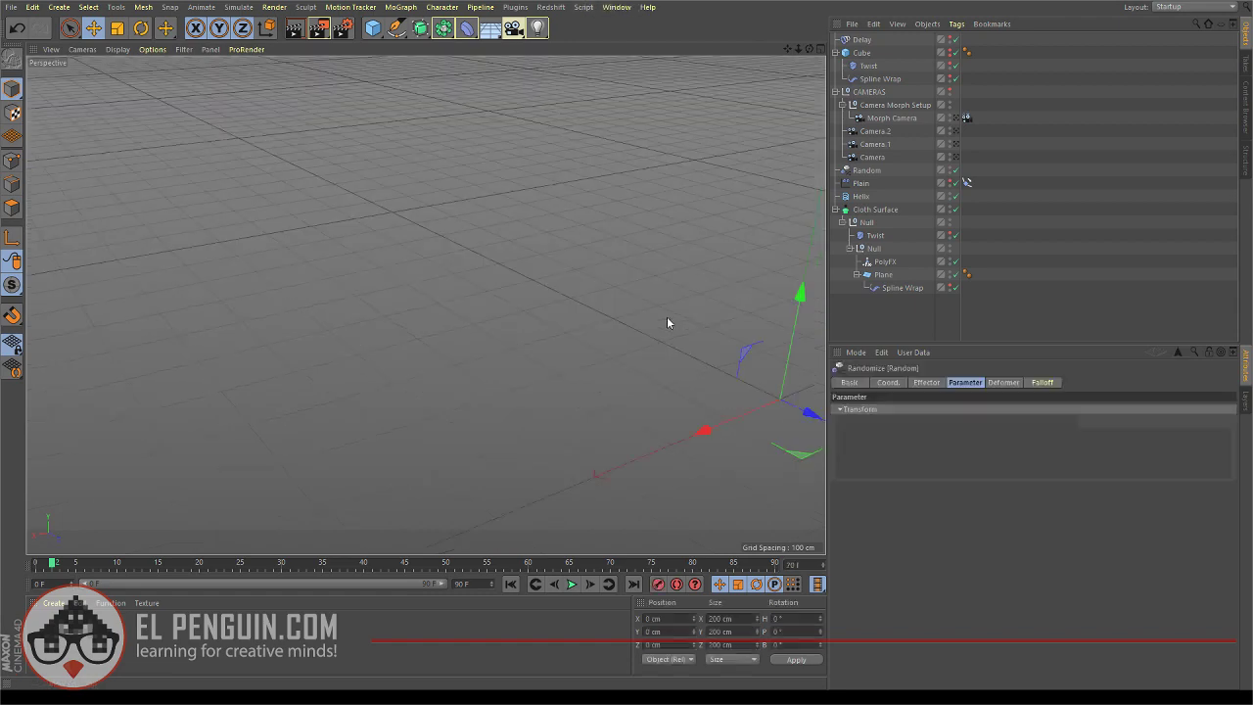
# Add a Cube sized 100 cm in X, 100 cm in Y and 1200 cm in Z, with 10 Y segments
pyautogui.keyDown('alt'); pyautogui.moveTo(552, 257); pyautogui.dragTo(434, 202, button='middle'); pyautogui.keyUp('alt')
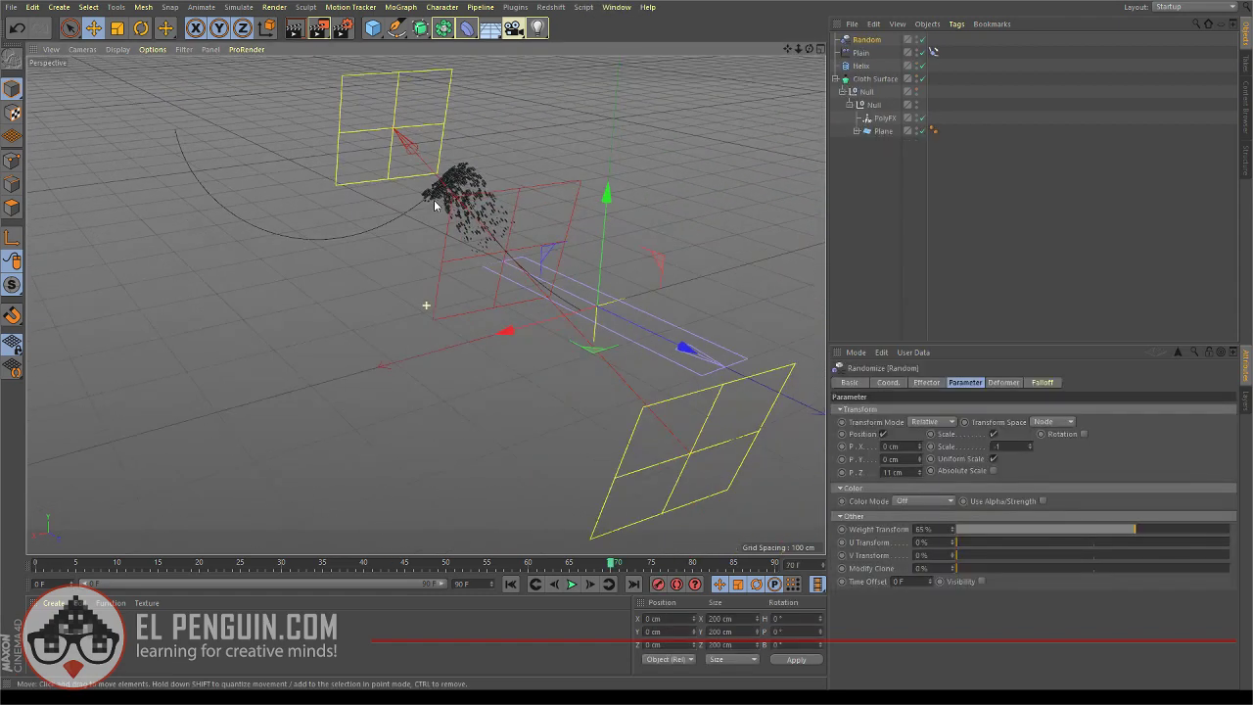
pyautogui.keyDown('alt'); pyautogui.moveTo(424, 201); pyautogui.dragTo(387, 241); pyautogui.keyUp('alt')
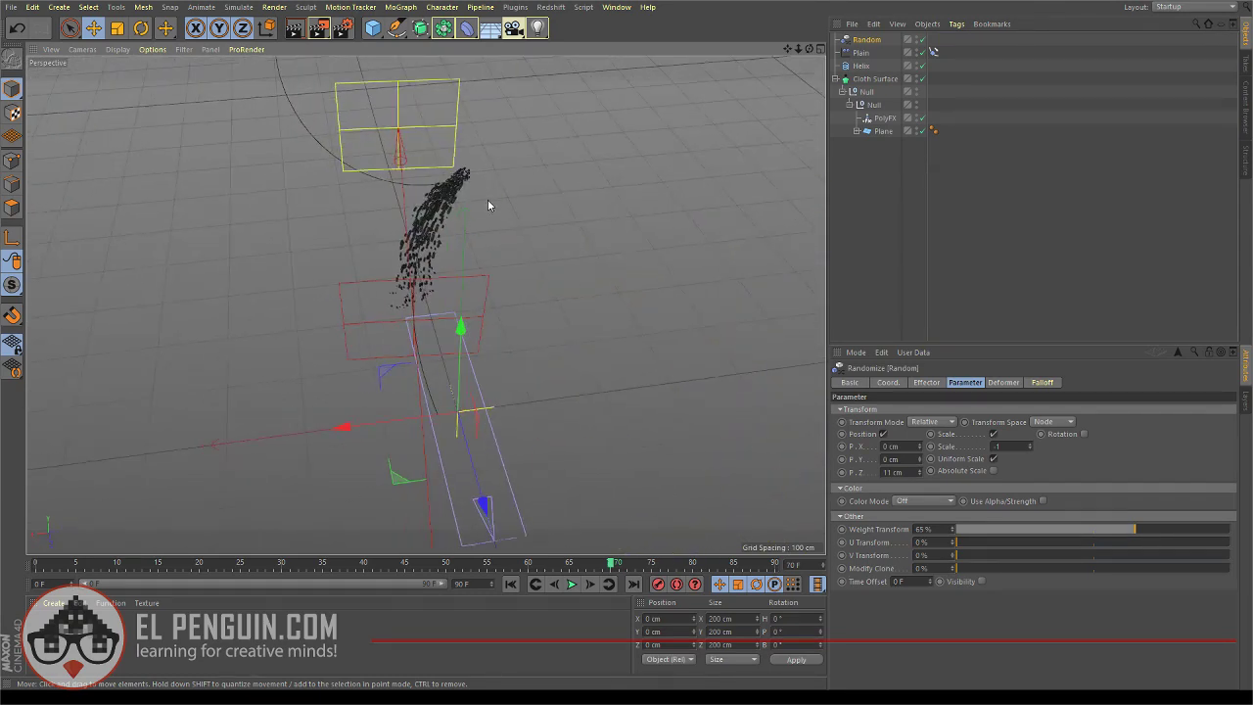
pyautogui.keyDown('alt'); pyautogui.moveTo(488, 204); pyautogui.dragTo(626, 167); pyautogui.keyUp('alt')
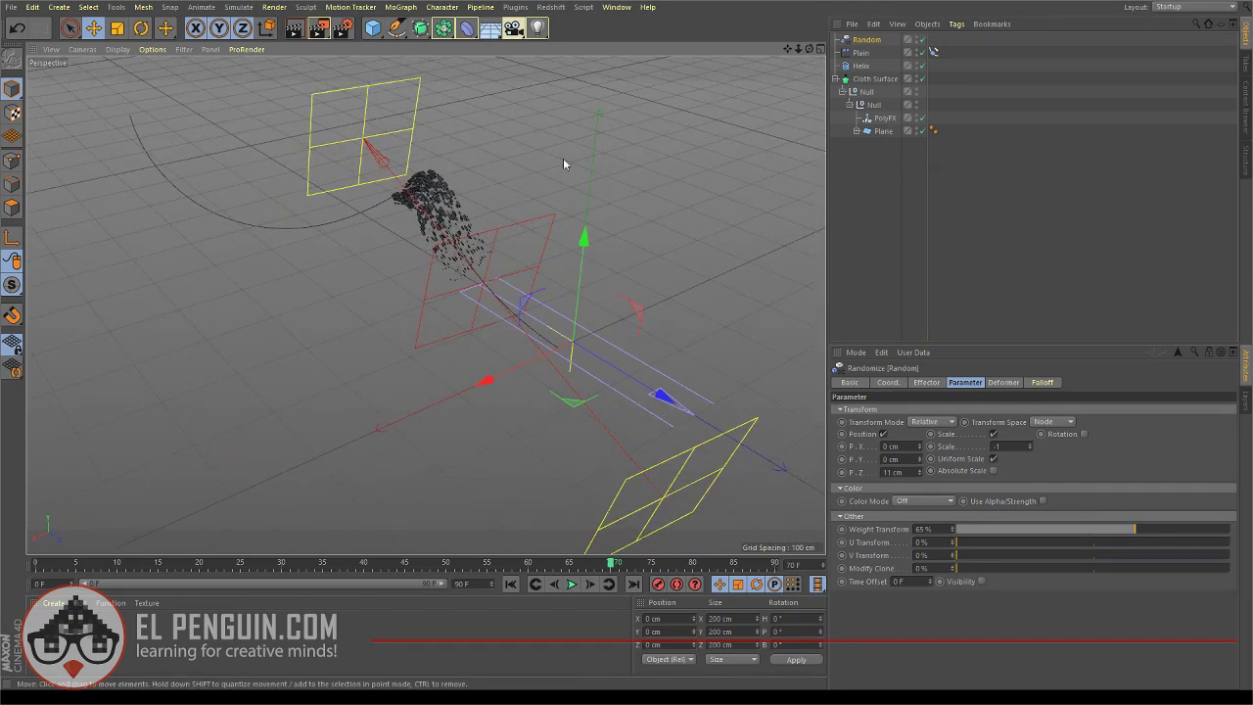
pyautogui.click(374, 28)
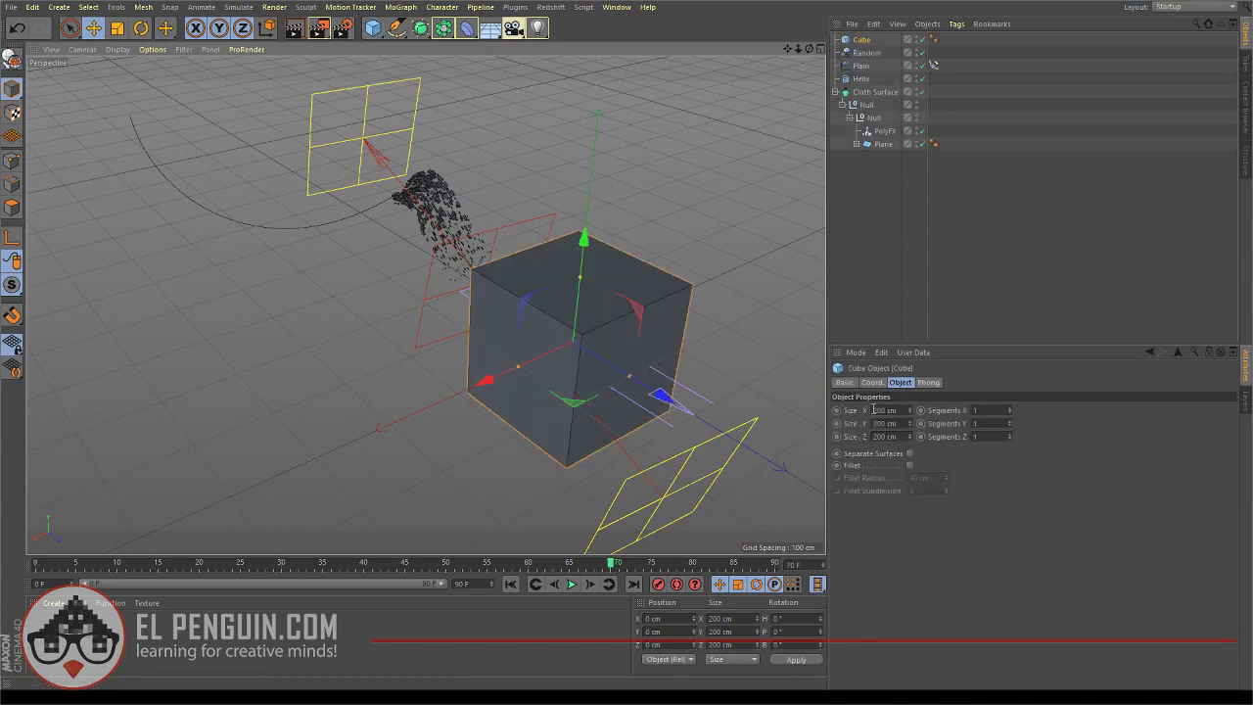
pyautogui.click(878, 144)
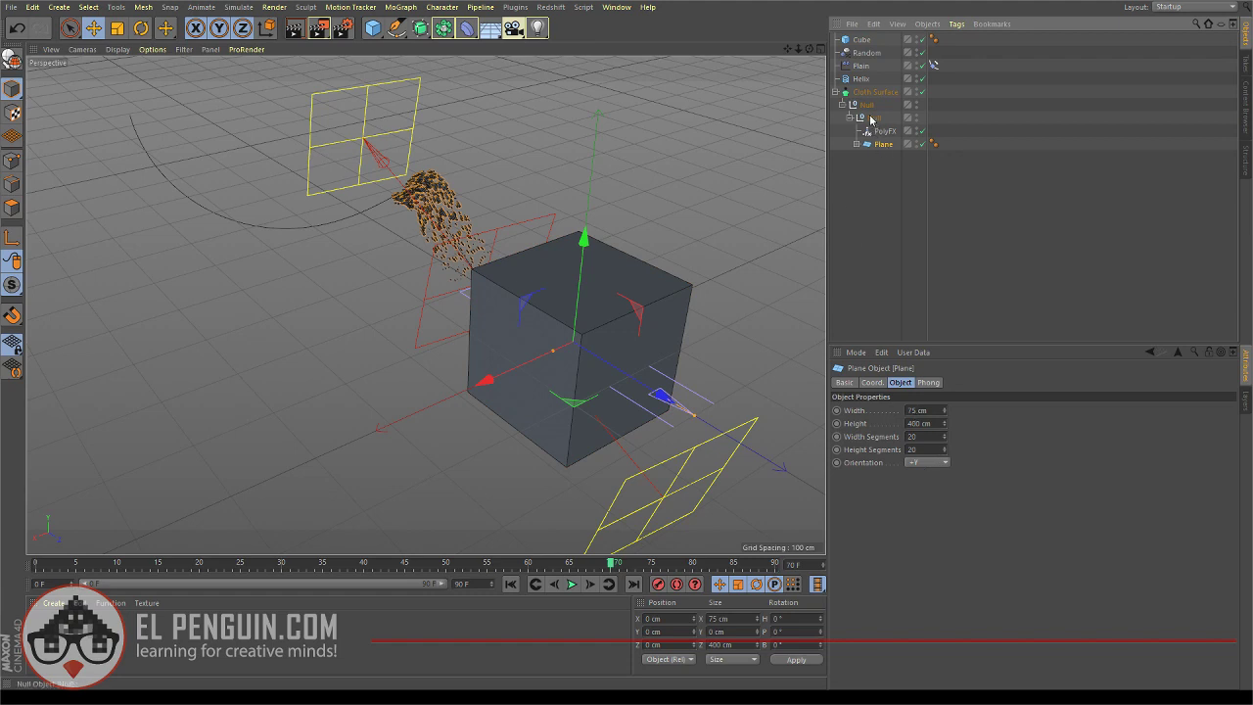
pyautogui.click(861, 41)
pyautogui.click(878, 411)
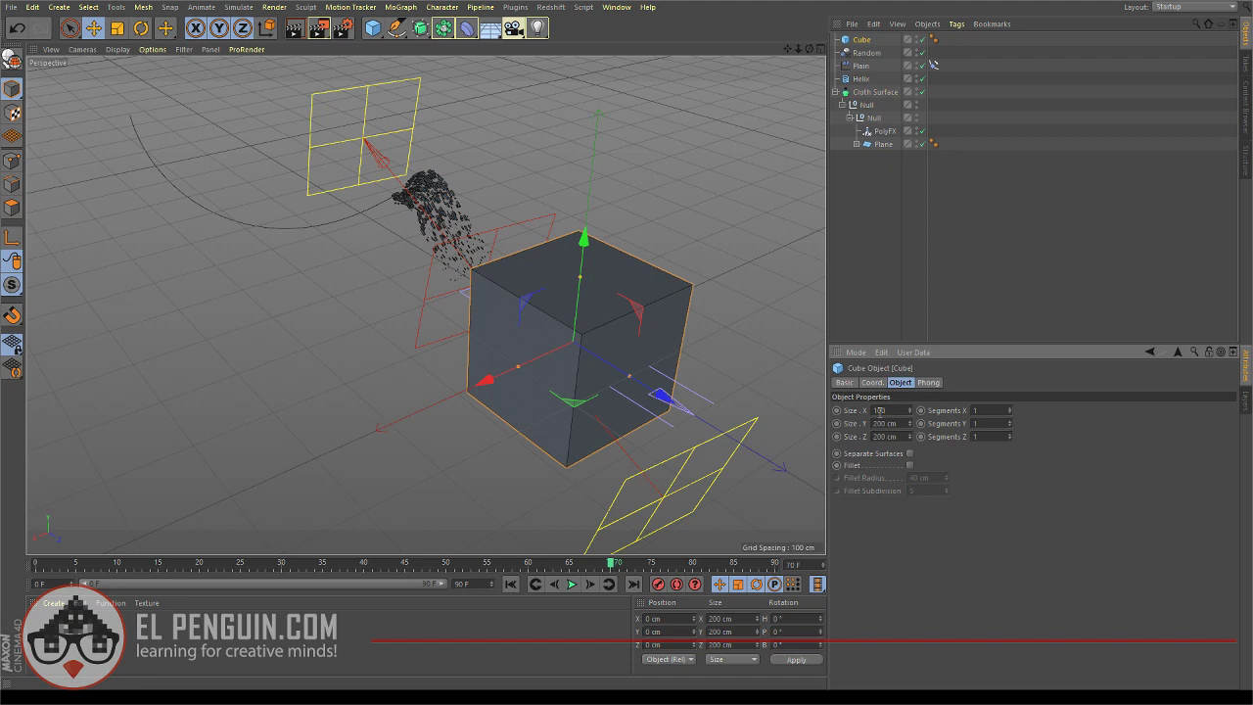
pyautogui.press('Return')
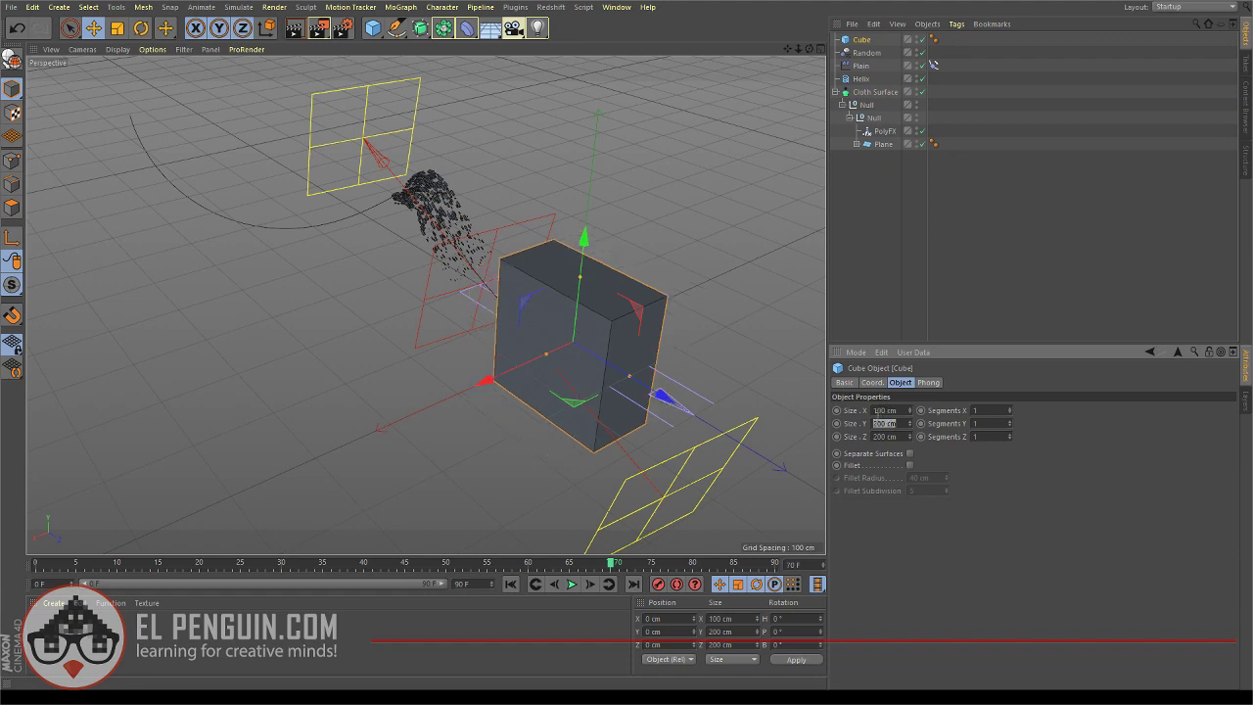
pyautogui.press('Return')
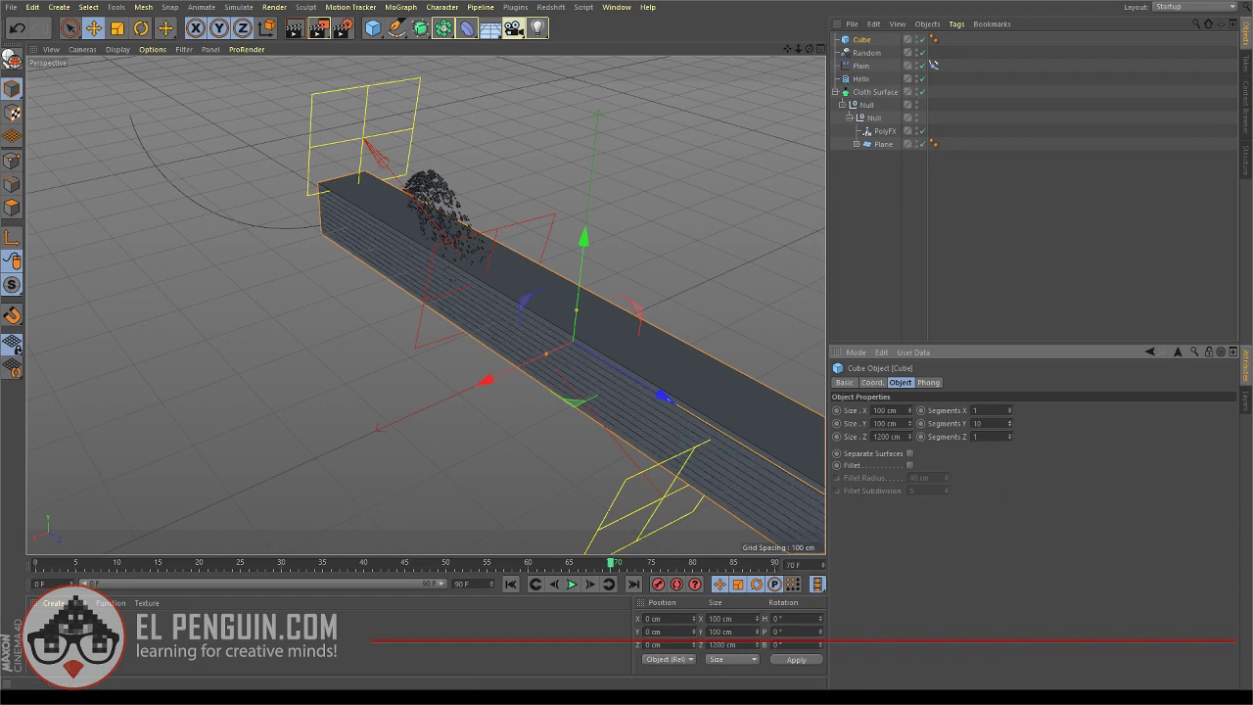
# Set the Cube's segments to 1 in Y and 25 in Z
pyautogui.moveTo(1009, 436); pyautogui.dragTo(1019, 417)
pyautogui.write('25')
pyautogui.press('Return')
# Duplicate the Helix spline as a separate path for the Cube
pyautogui.click(860, 79)
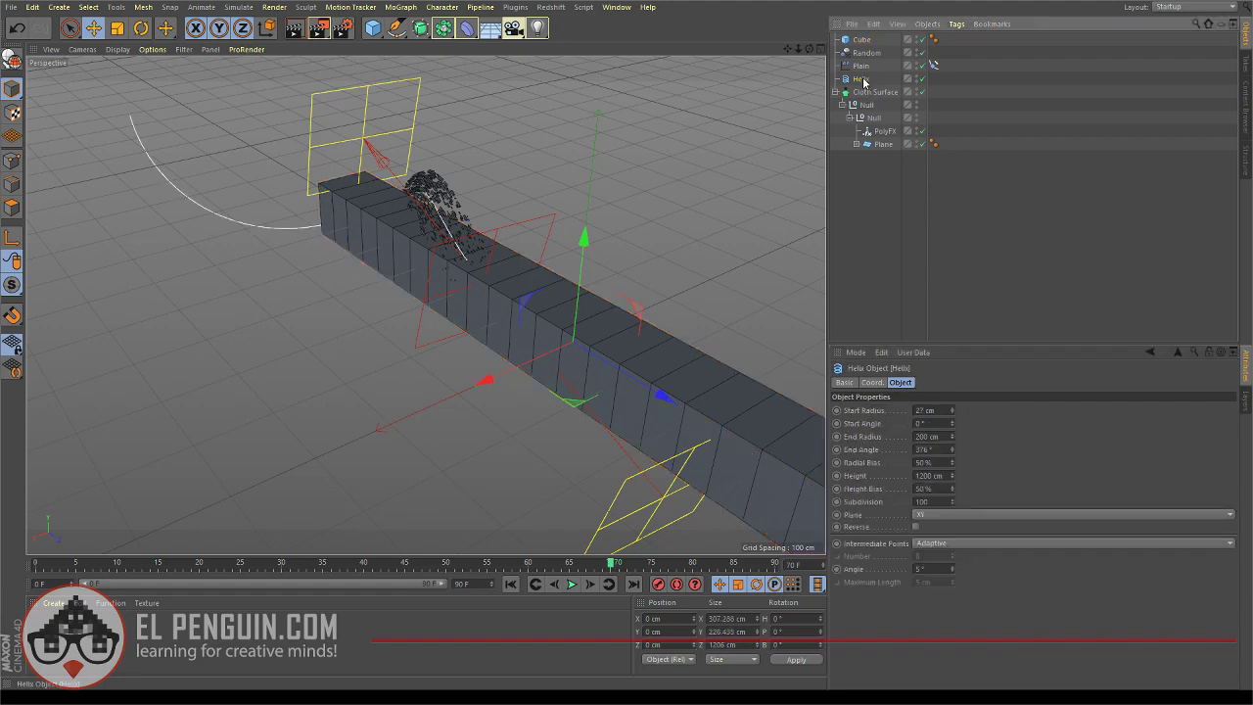
pyautogui.hotkey('ctrl', 'c')
pyautogui.hotkey('ctrl', 'v')
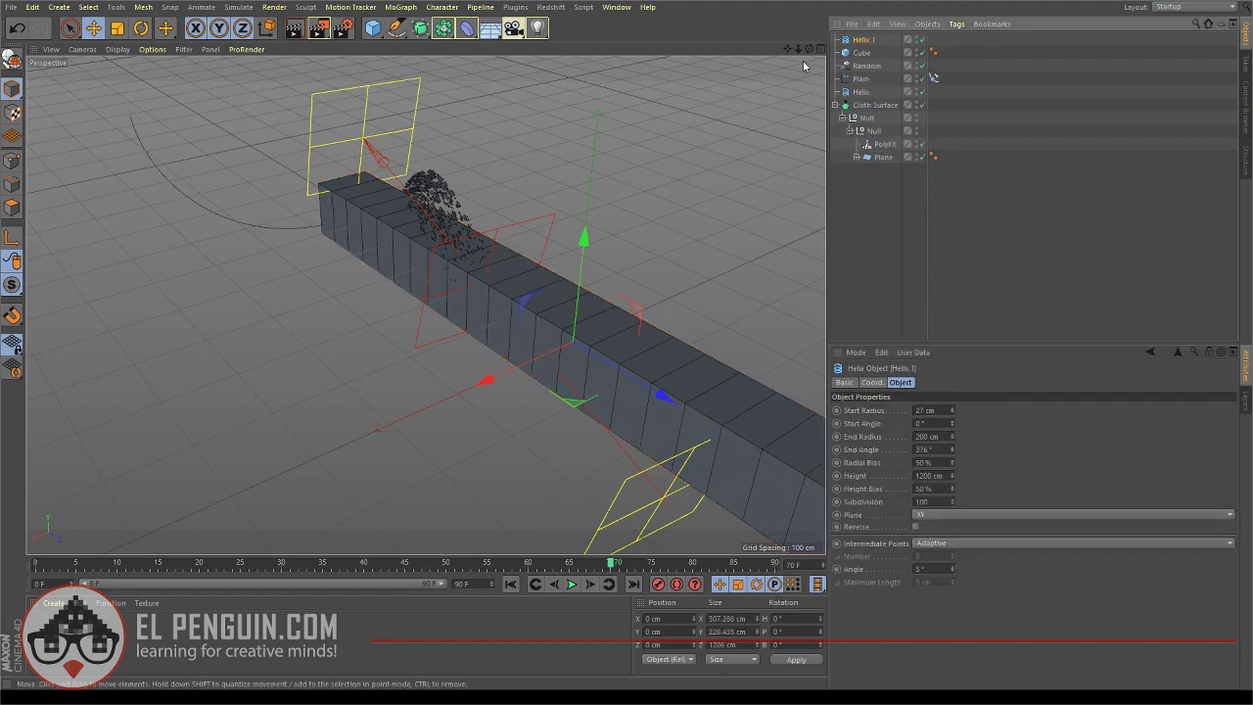
# Add a Spline Wrap deformer and make it a child of the Cube
pyautogui.click(860, 54)
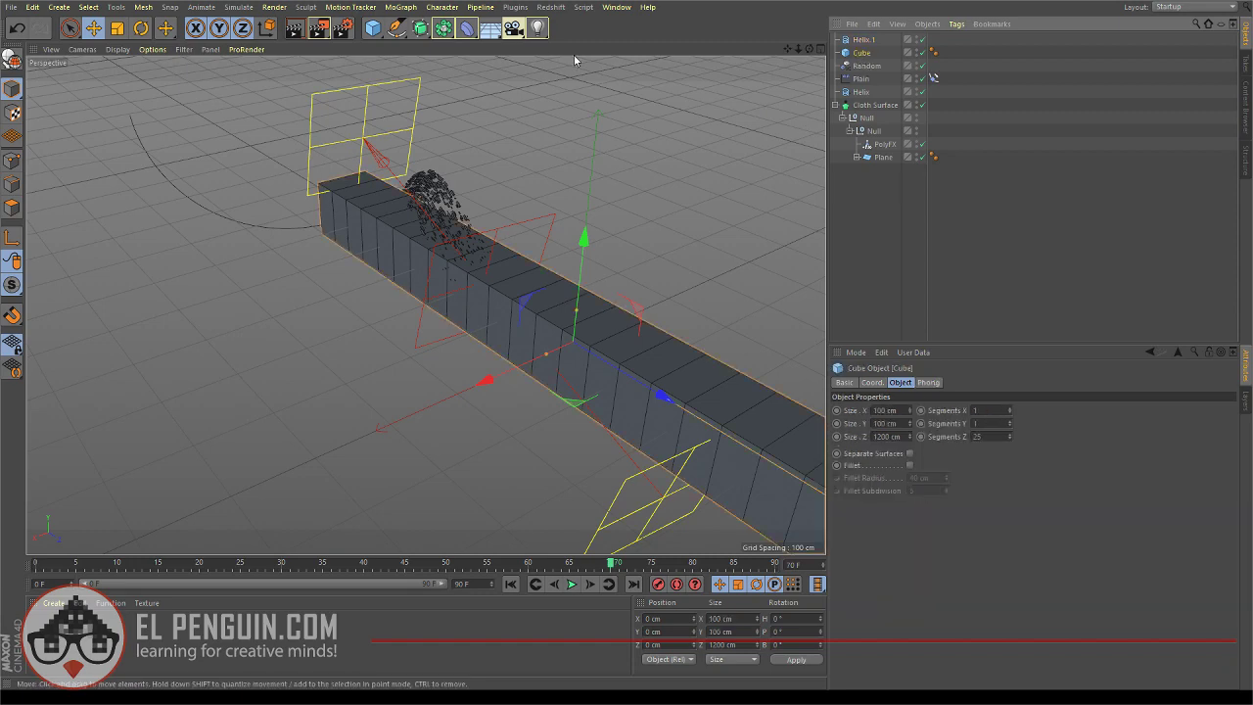
pyautogui.click(616, 179)
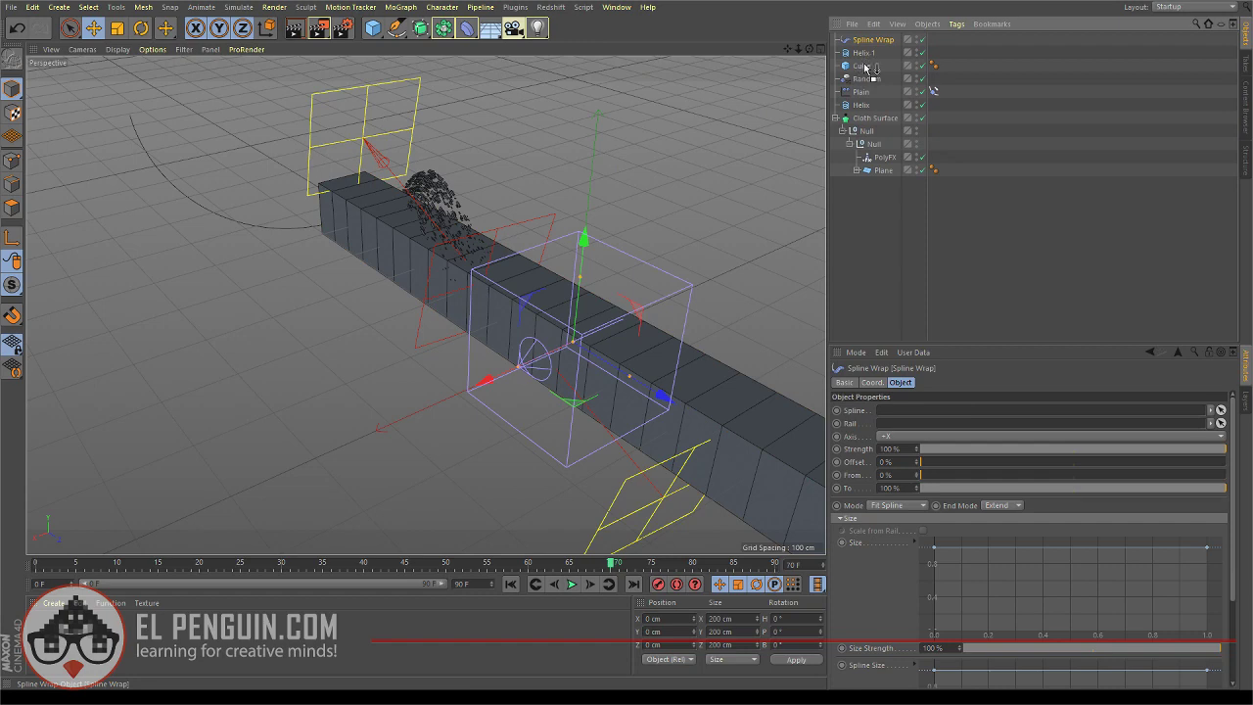
pyautogui.moveTo(865, 68); pyautogui.dragTo(867, 69)
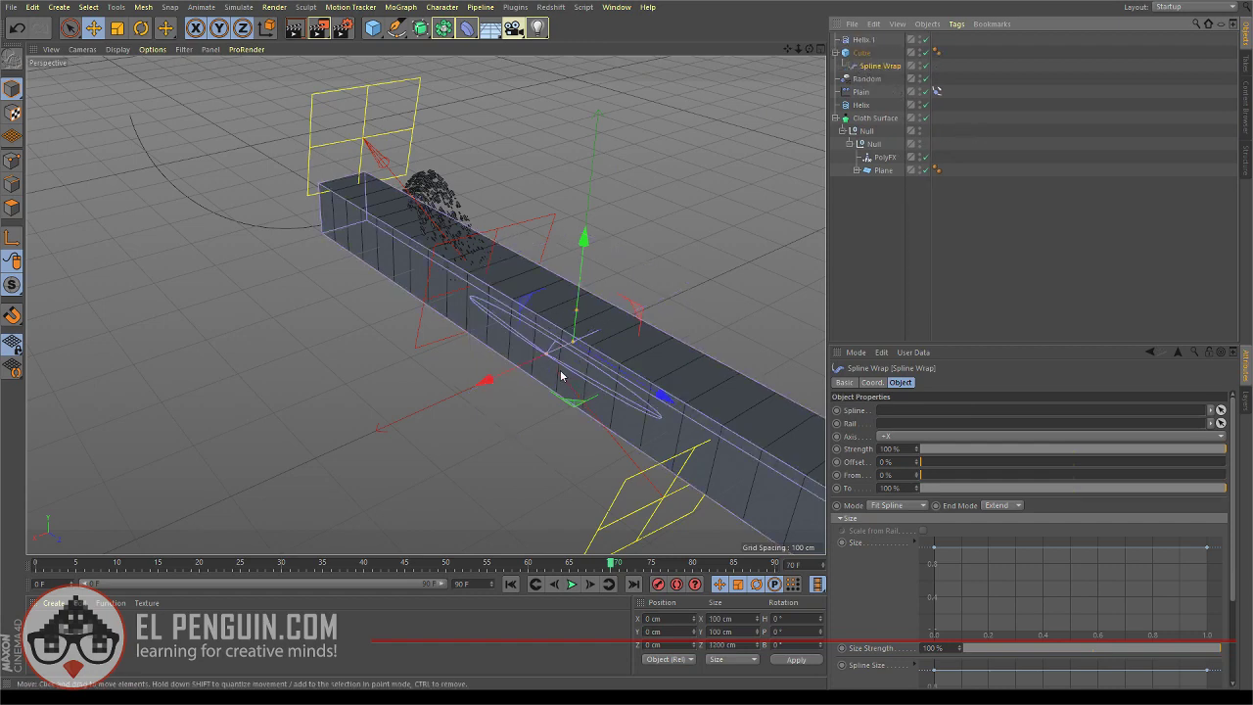
# Rotate the Cube's Spline Wrap to a heading of 90° so it aligns with the Cube's length
pyautogui.press('r')
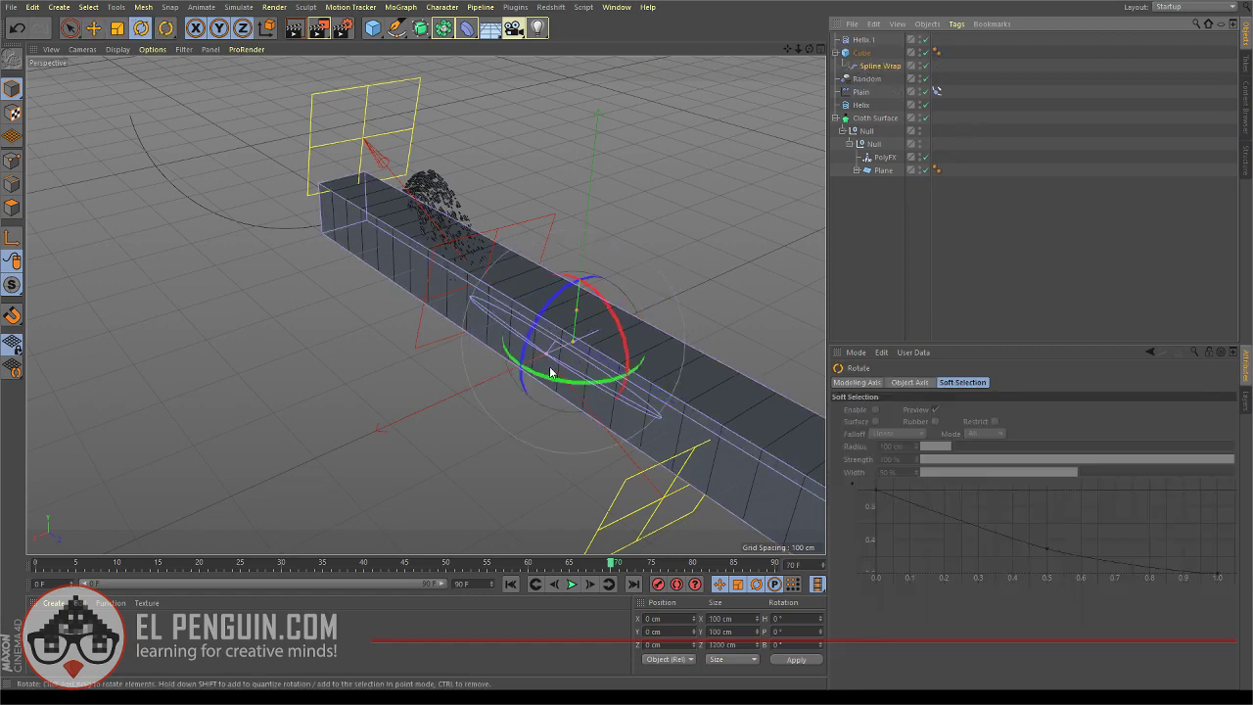
pyautogui.moveTo(548, 381); pyautogui.dragTo(636, 342)
pyautogui.keyDown('alt'); pyautogui.moveTo(717, 269); pyautogui.dragTo(530, 157, button='middle'); pyautogui.keyUp('alt')
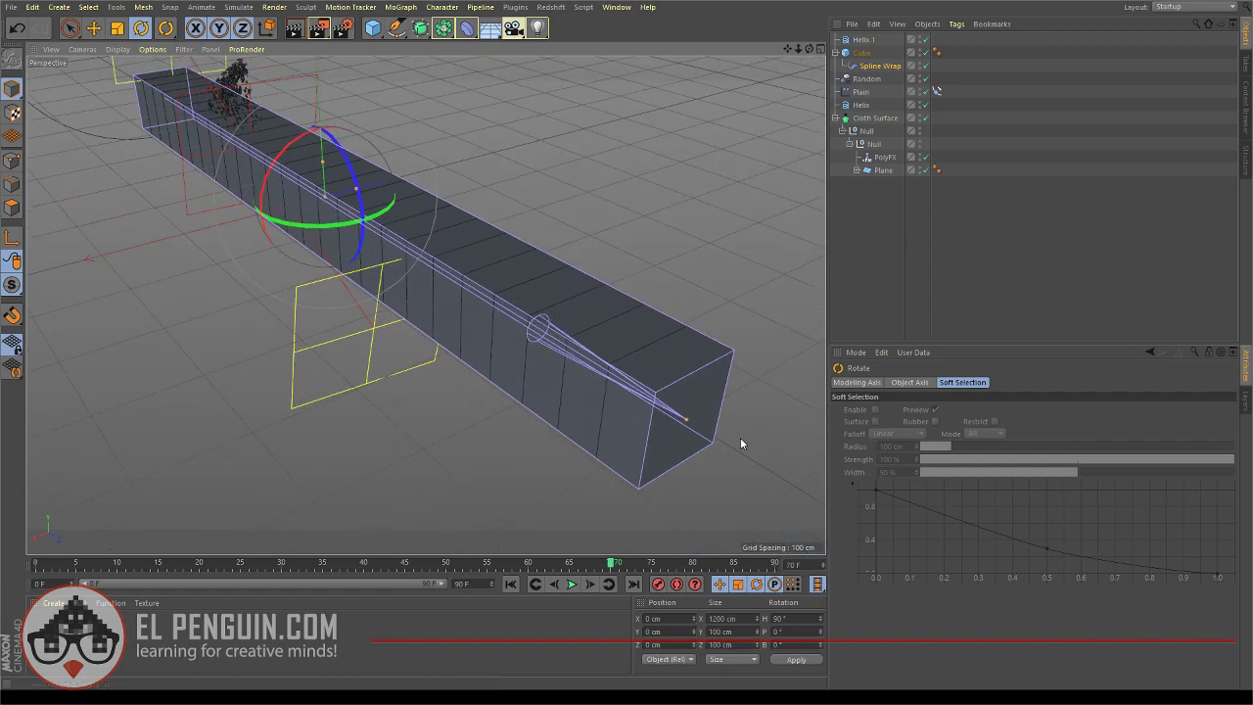
# Assign the duplicated helix, Helix.1, as the Spline Wrap's spline and check the bent Cube from several angles
pyautogui.click(880, 66)
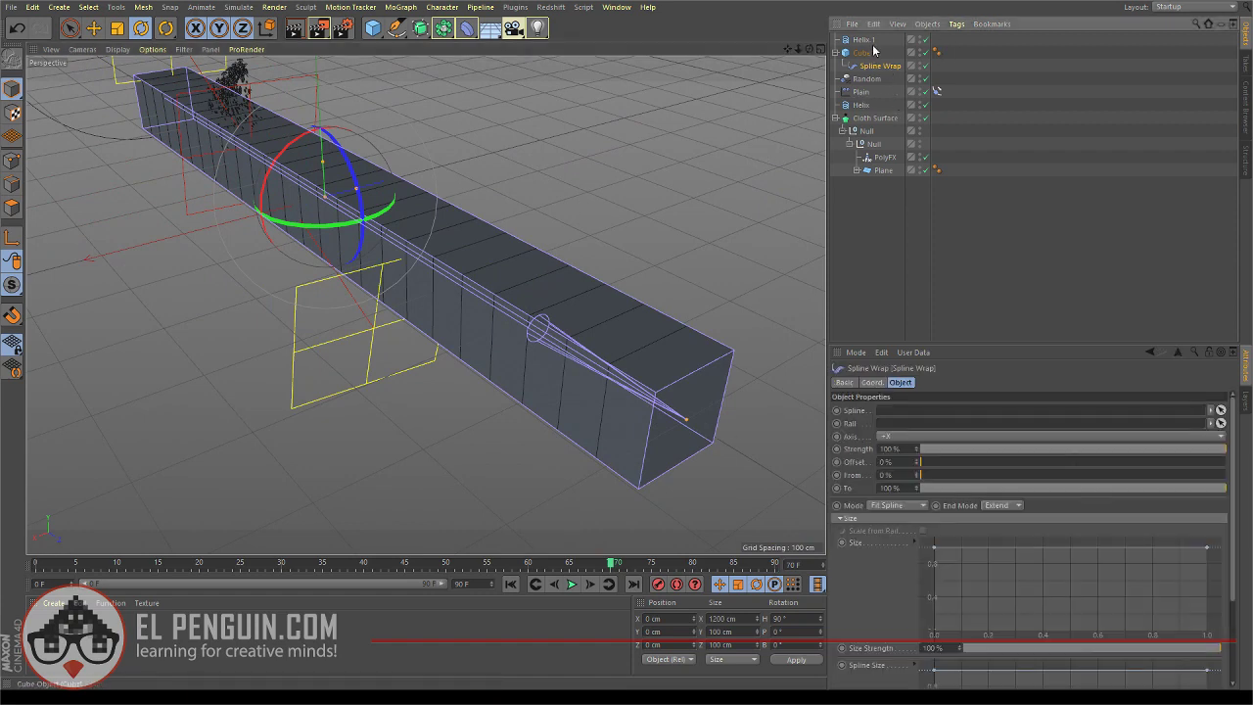
pyautogui.moveTo(880, 416); pyautogui.dragTo(886, 411)
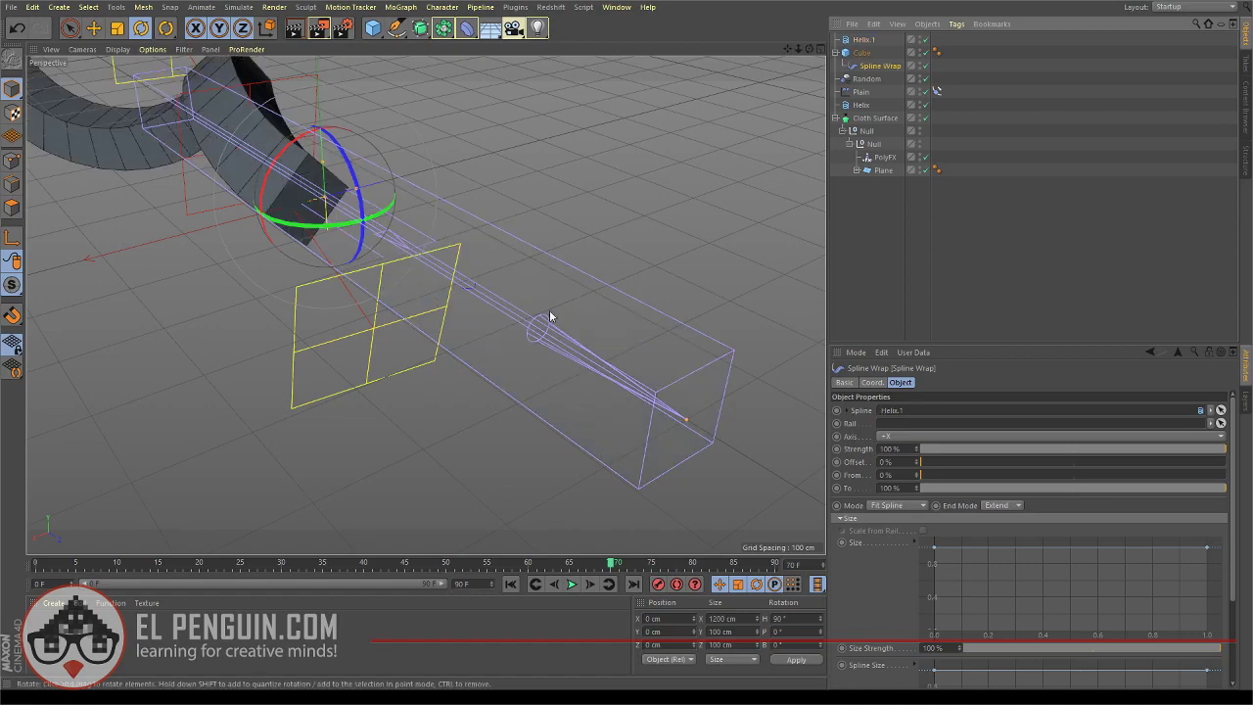
pyautogui.keyDown('alt'); pyautogui.moveTo(297, 160); pyautogui.dragTo(464, 217); pyautogui.keyUp('alt')
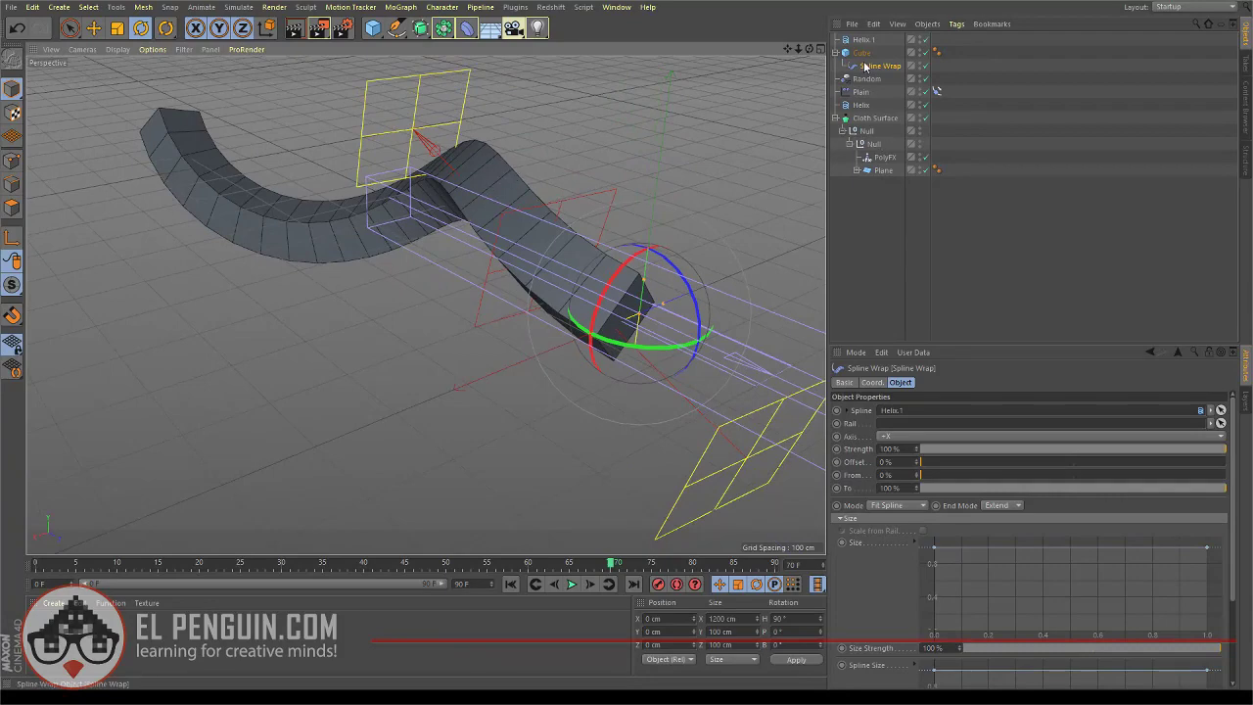
pyautogui.keyDown('alt'); pyautogui.moveTo(632, 140); pyautogui.dragTo(577, 131); pyautogui.keyUp('alt')
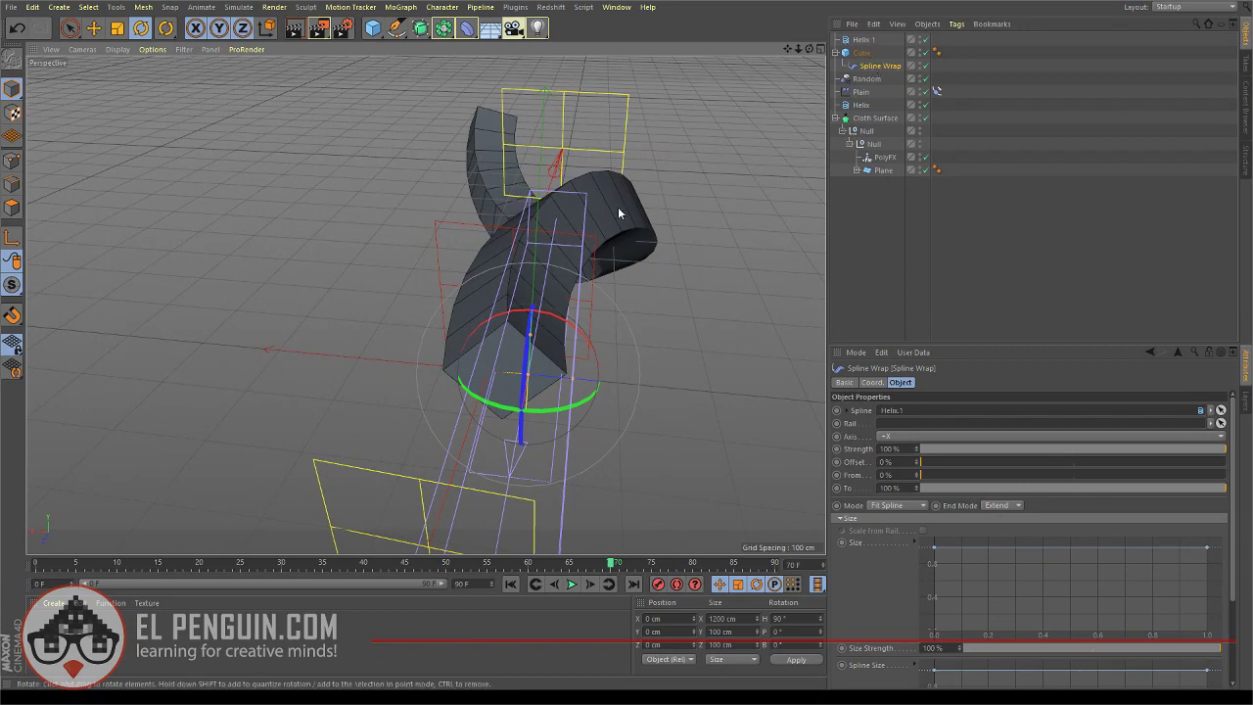
pyautogui.keyDown('alt'); pyautogui.moveTo(617, 210); pyautogui.dragTo(639, 232); pyautogui.keyUp('alt')
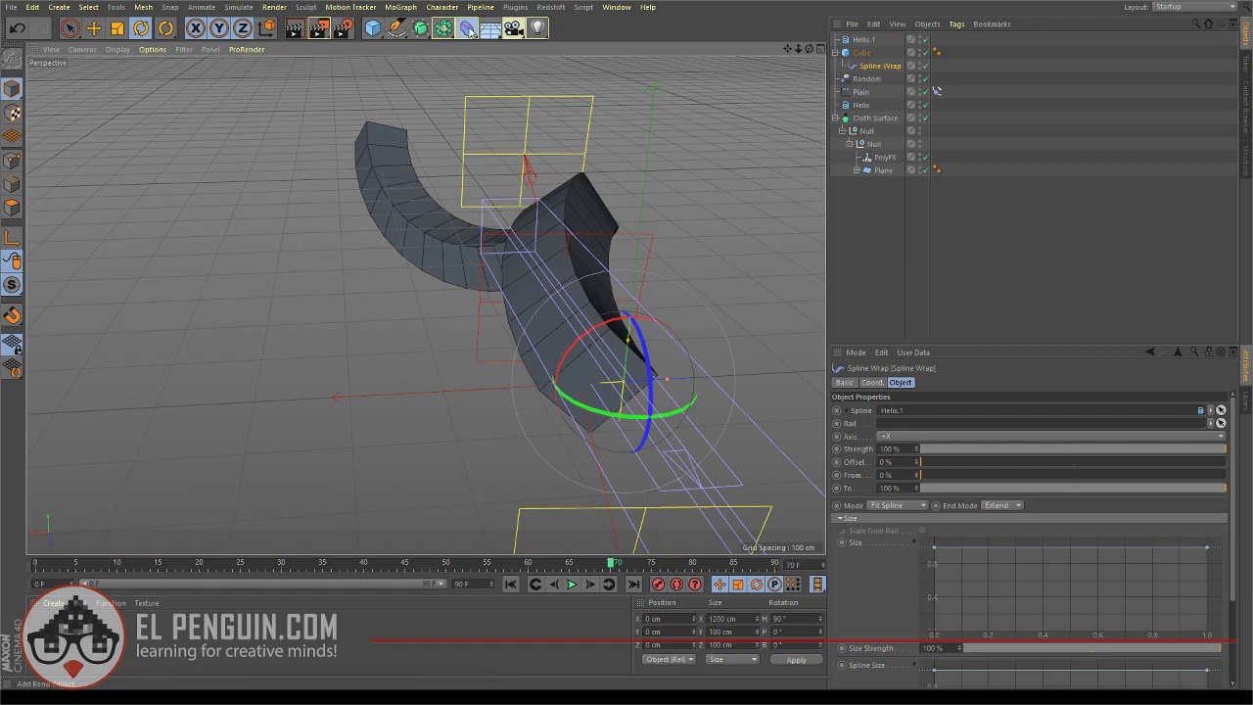
# Add a Twist deformer and set its angle to 105°
pyautogui.click(519, 72)
pyautogui.scroll(-3, 571, 170)
pyautogui.keyDown('alt'); pyautogui.moveTo(458, 242); pyautogui.dragTo(523, 248); pyautogui.keyUp('alt')
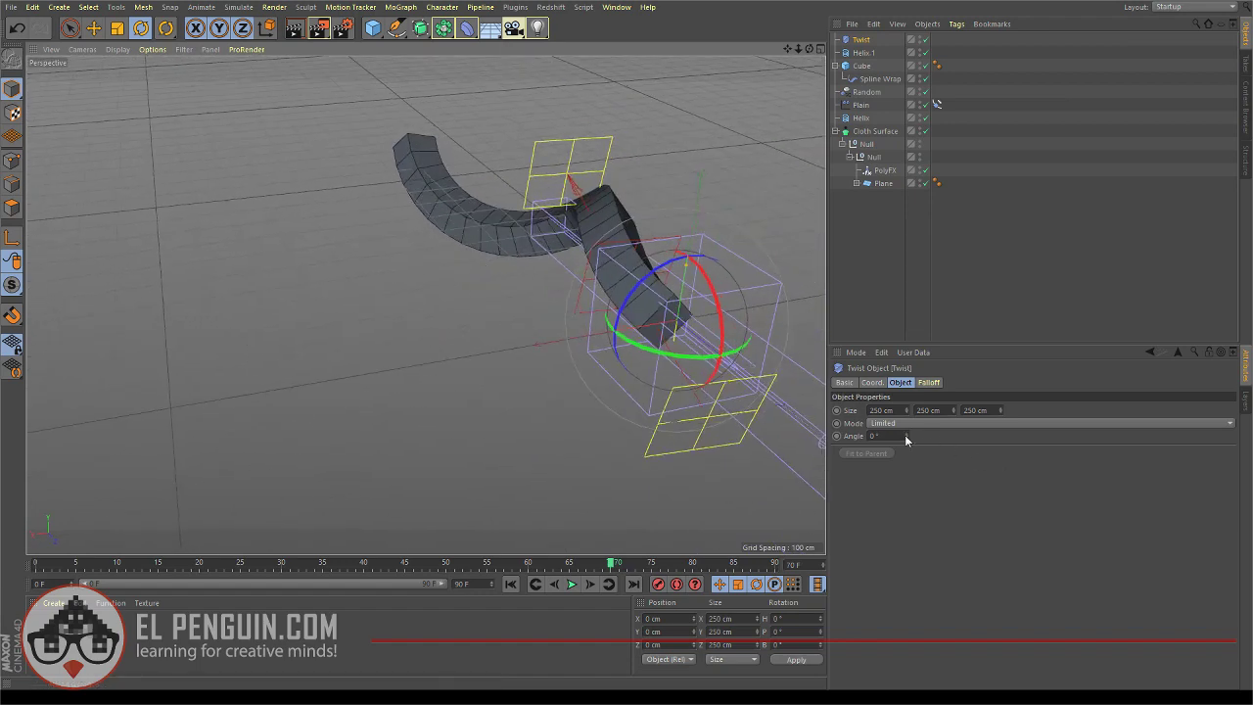
pyautogui.moveTo(905, 437); pyautogui.dragTo(998, 436)
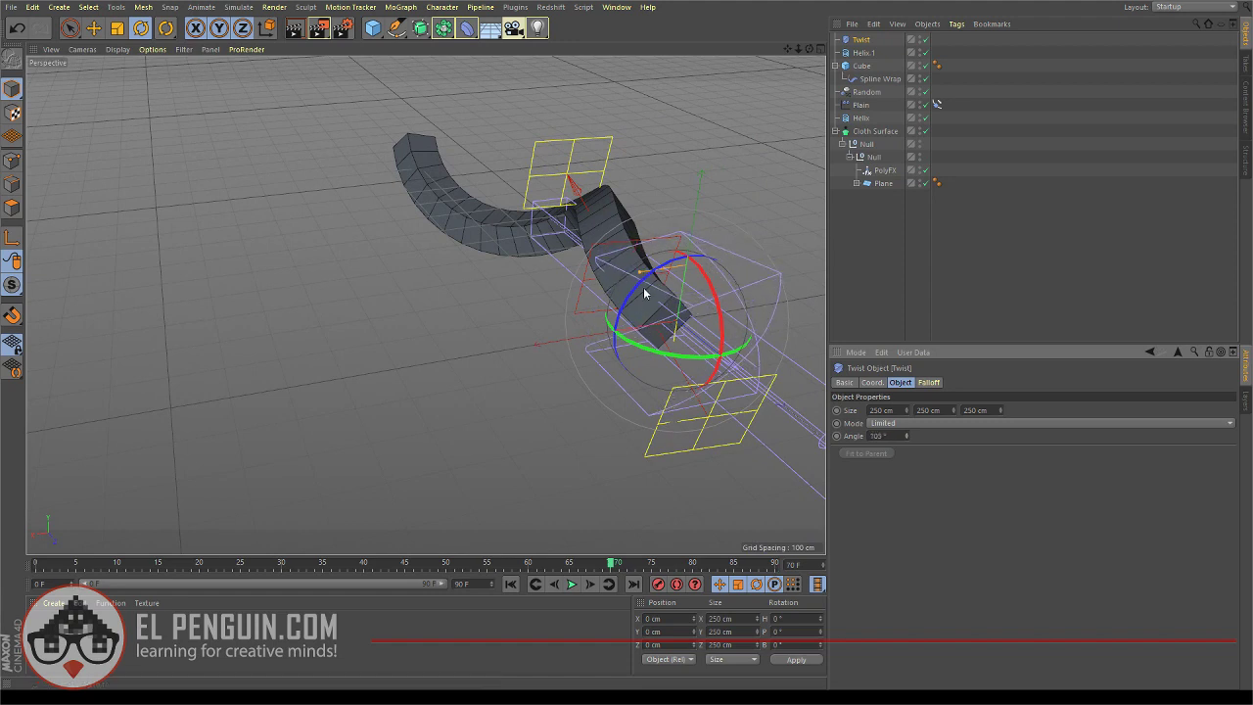
# Rotate the Twist to a pitch of -90° and set its Y size to 1500 cm
pyautogui.moveTo(712, 276); pyautogui.dragTo(731, 409)
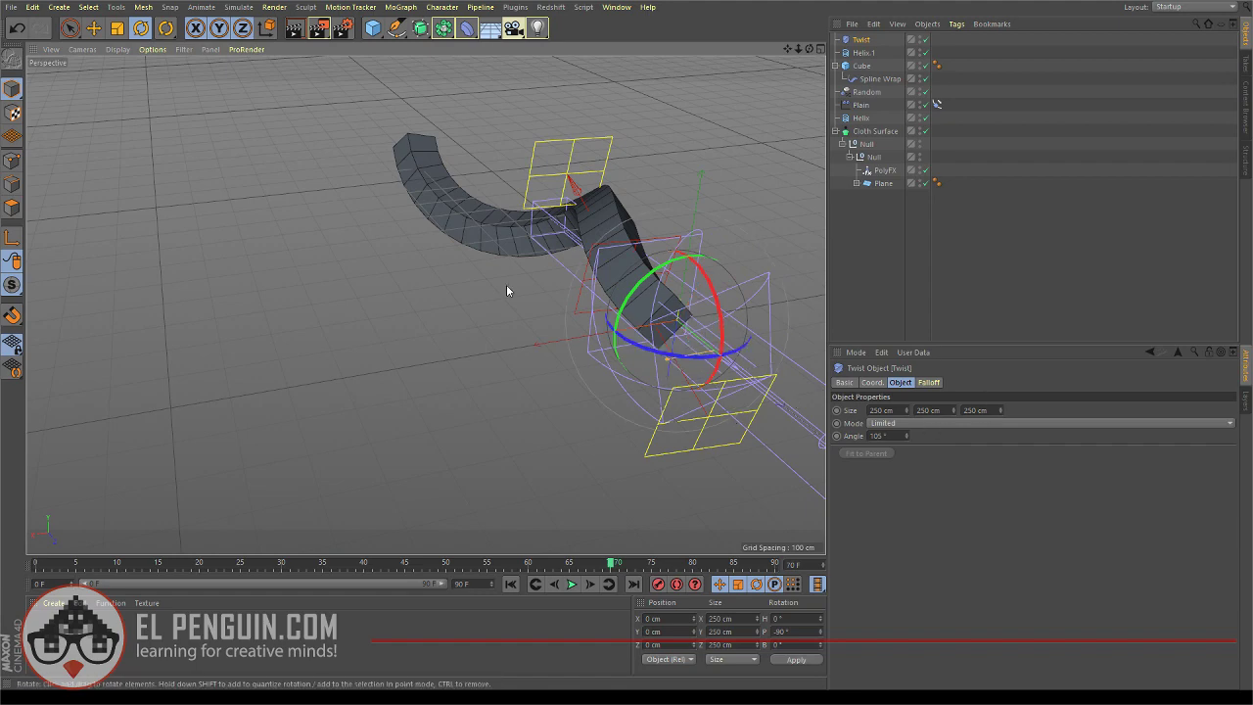
pyautogui.keyDown('alt'); pyautogui.moveTo(506, 284); pyautogui.dragTo(501, 257); pyautogui.keyUp('alt')
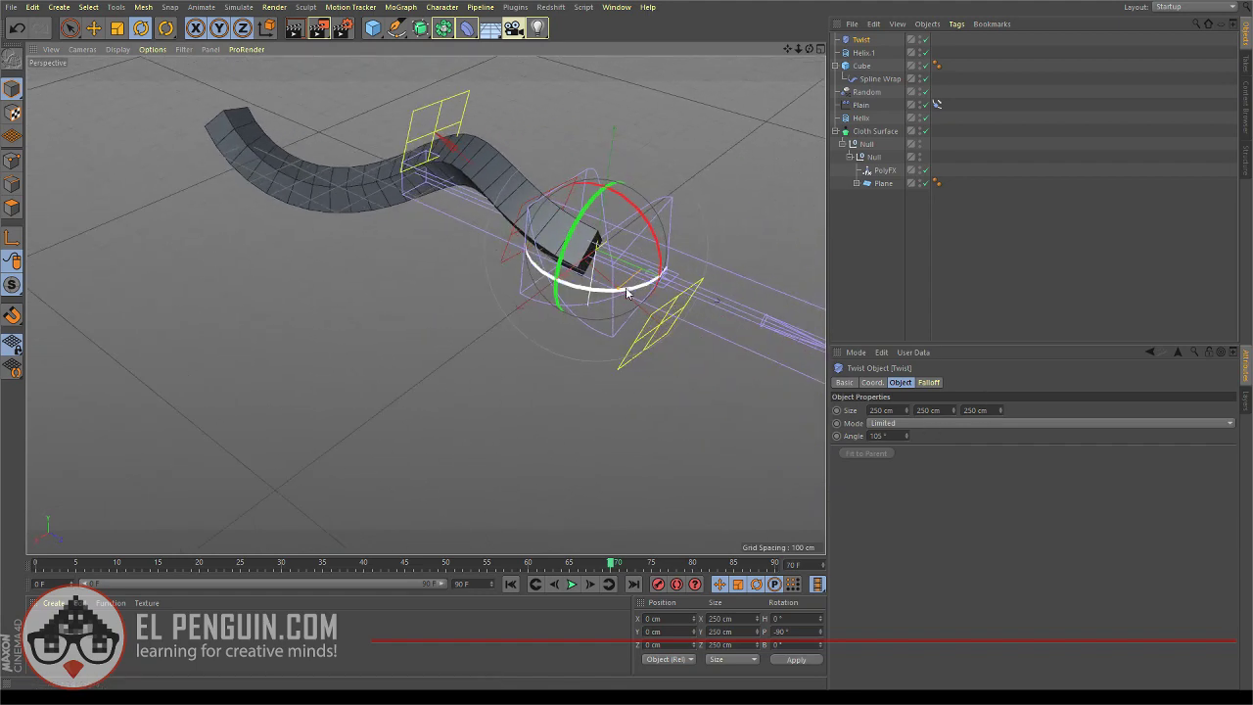
pyautogui.moveTo(620, 293); pyautogui.dragTo(632, 302)
pyautogui.hotkey('ctrl', 'z')
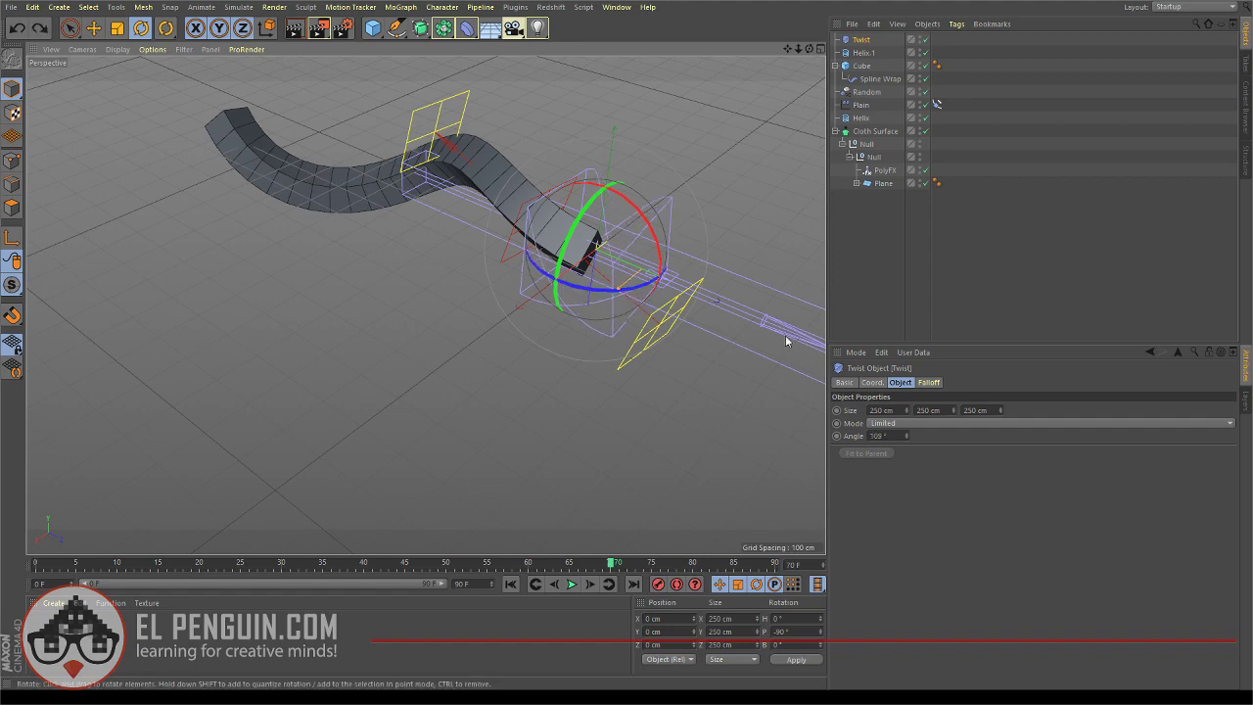
pyautogui.moveTo(955, 412); pyautogui.dragTo(932, 422)
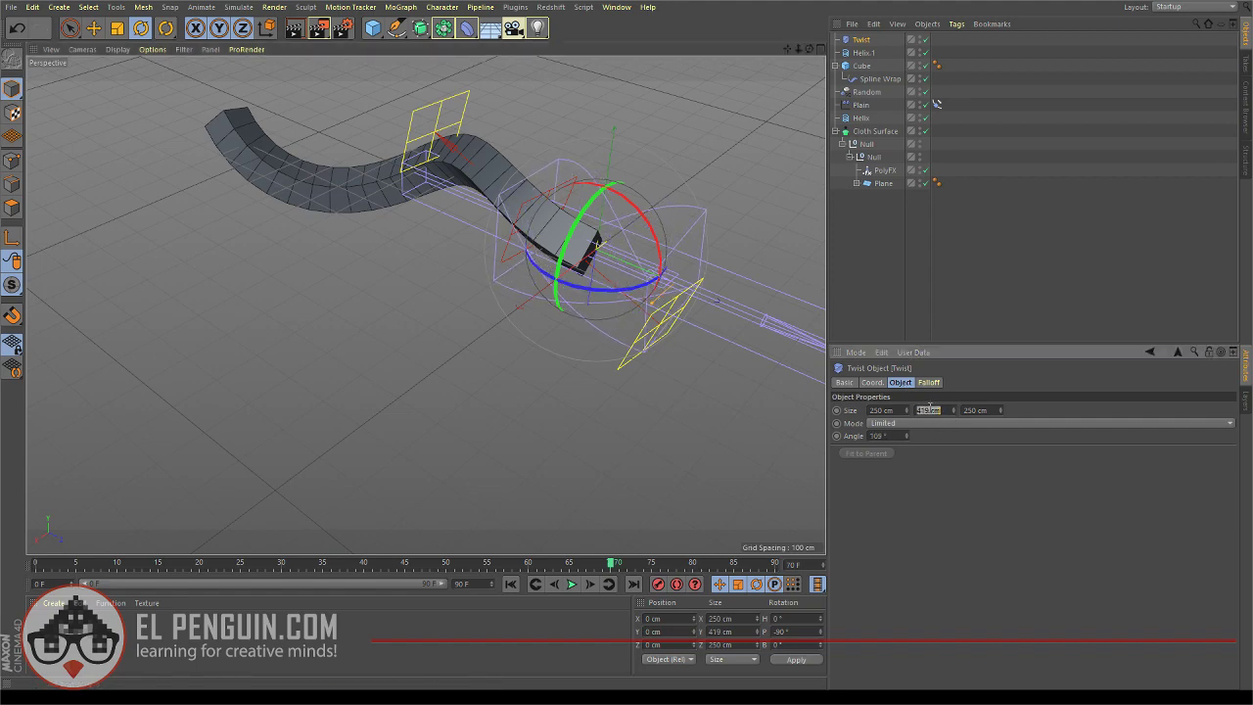
pyautogui.press('Return')
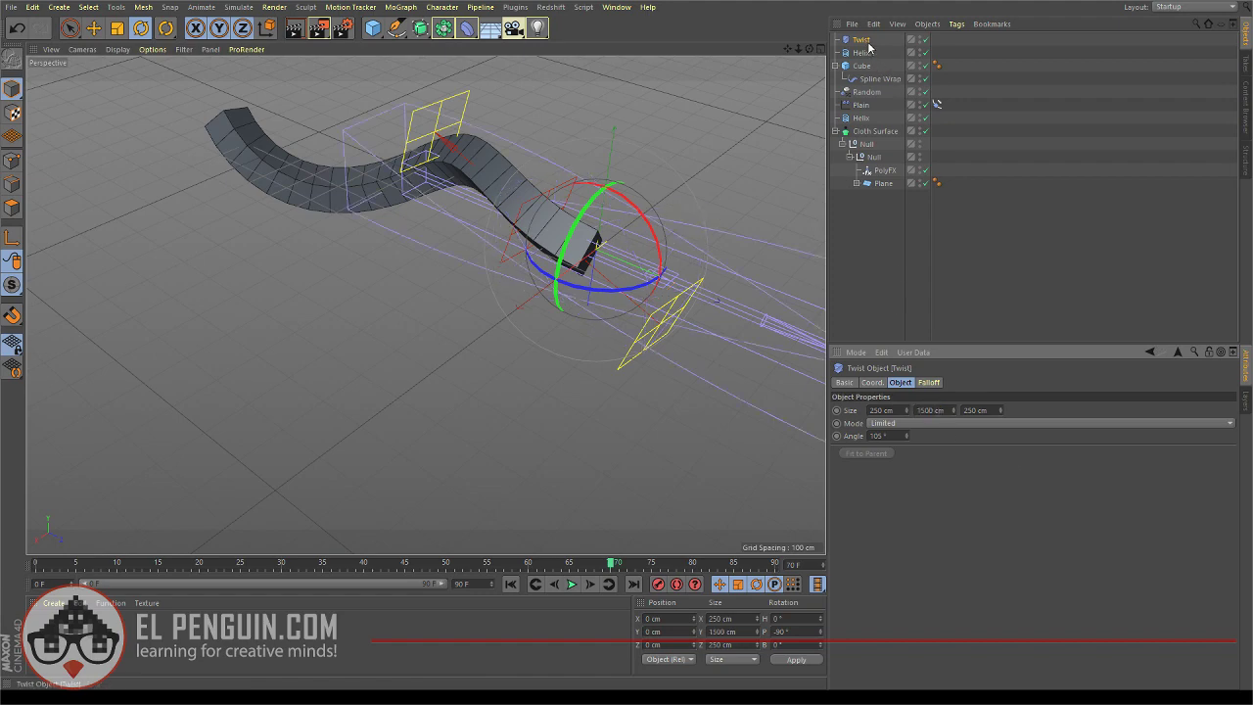
# Place the Twist under the Cube above the Spline Wrap and fit it to its parent
pyautogui.moveTo(863, 43); pyautogui.dragTo(859, 70)
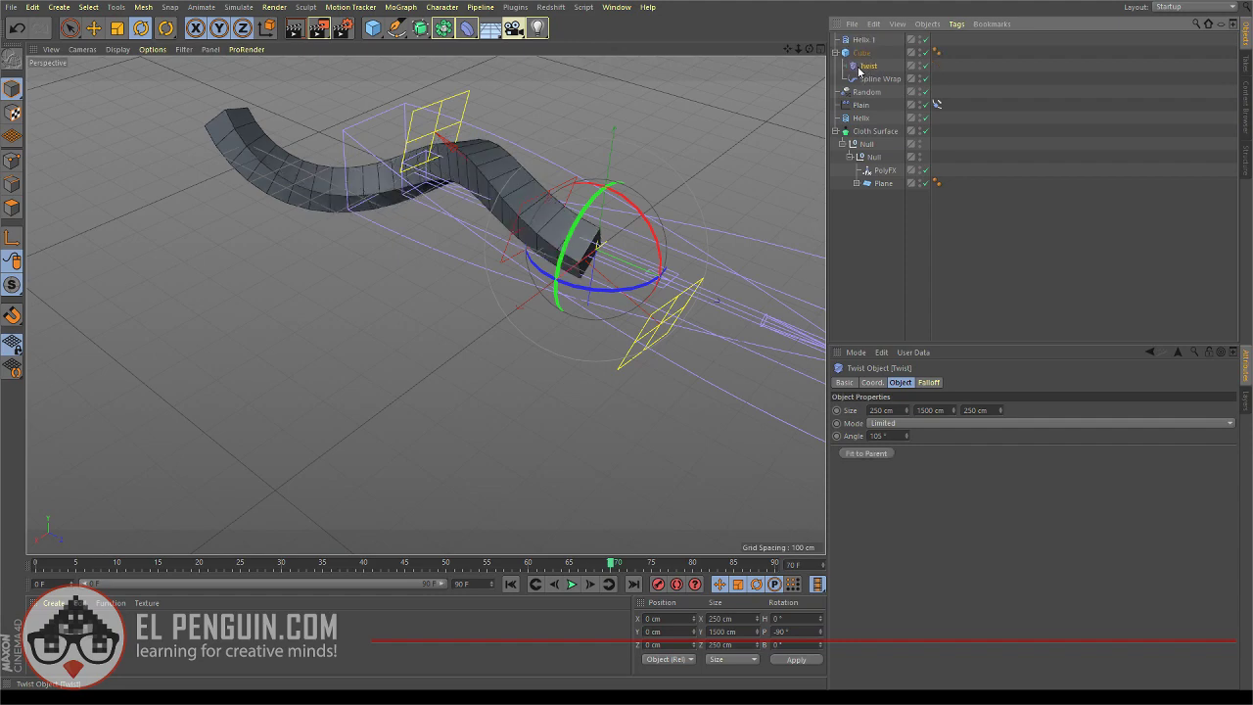
pyautogui.click(880, 454)
# Increase the Cube's Twist angle to 370°
pyautogui.keyDown('alt'); pyautogui.moveTo(560, 253); pyautogui.dragTo(631, 228, button='middle'); pyautogui.keyUp('alt')
pyautogui.keyDown('alt'); pyautogui.moveTo(632, 232); pyautogui.dragTo(668, 213); pyautogui.keyUp('alt')
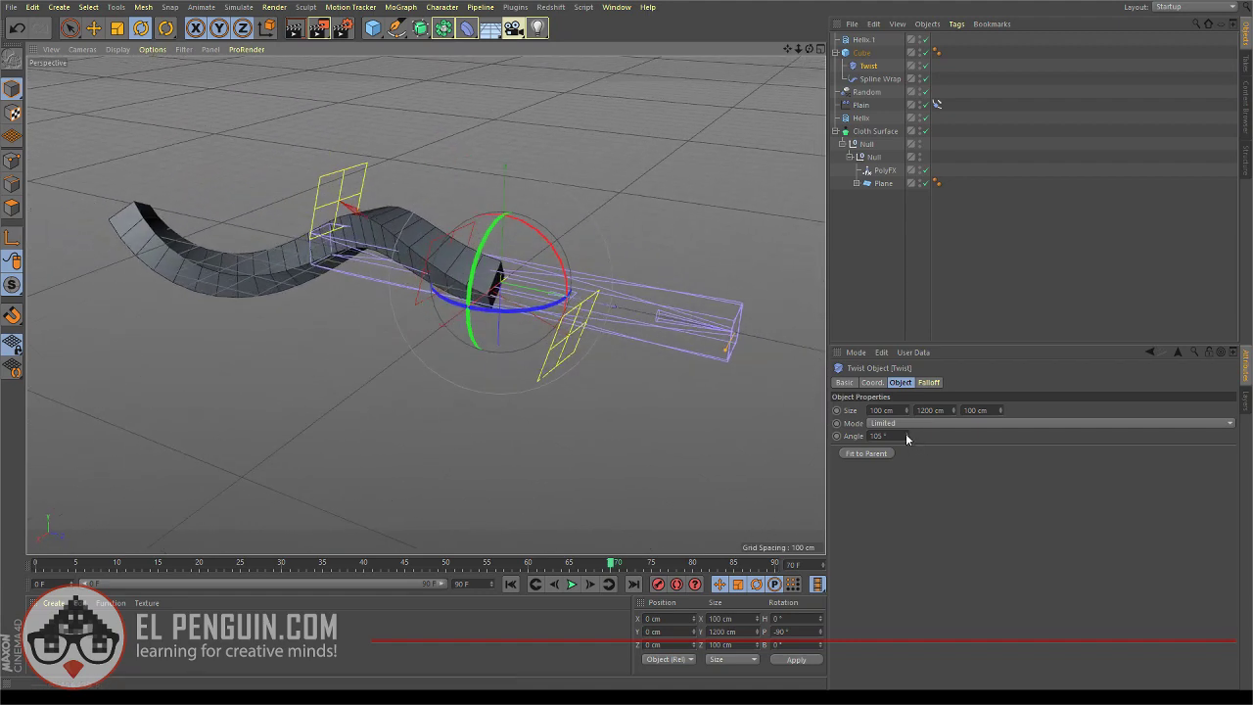
pyautogui.moveTo(906, 435); pyautogui.dragTo(906, 405)
pyautogui.moveTo(906, 435); pyautogui.dragTo(906, 433)
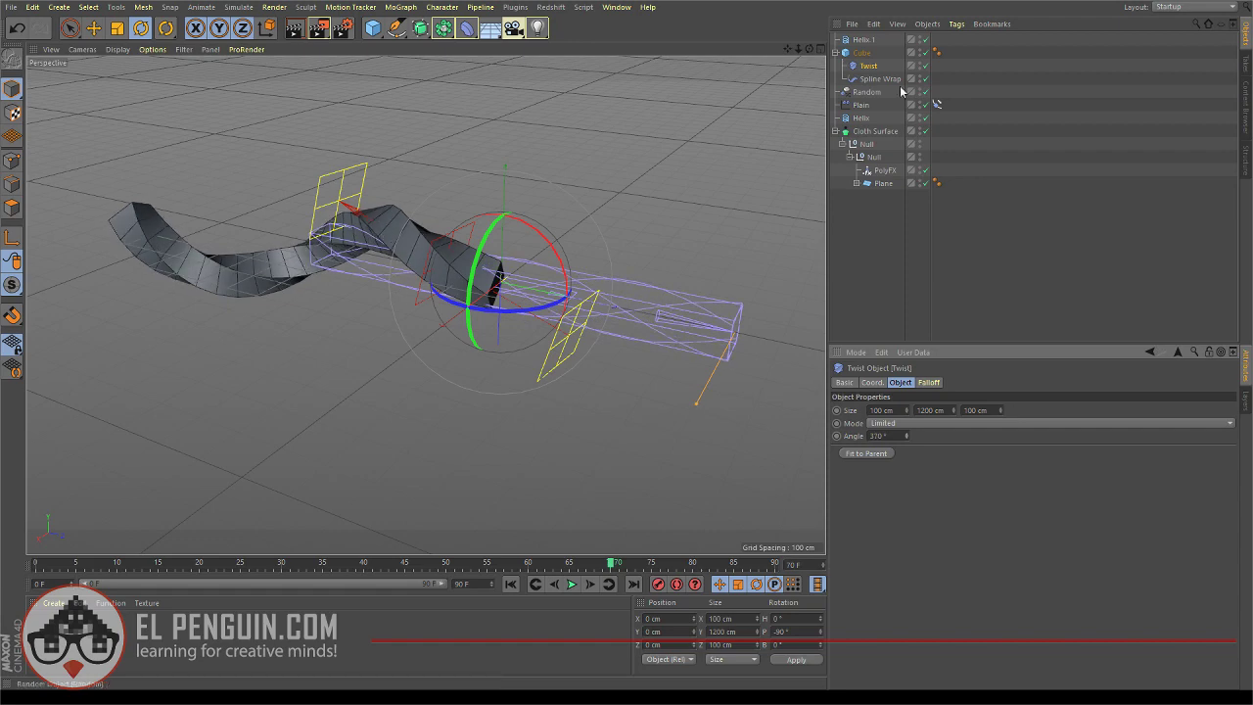
# Group Helix.1 and the Cube with its deformers into a Null
pyautogui.click(869, 79)
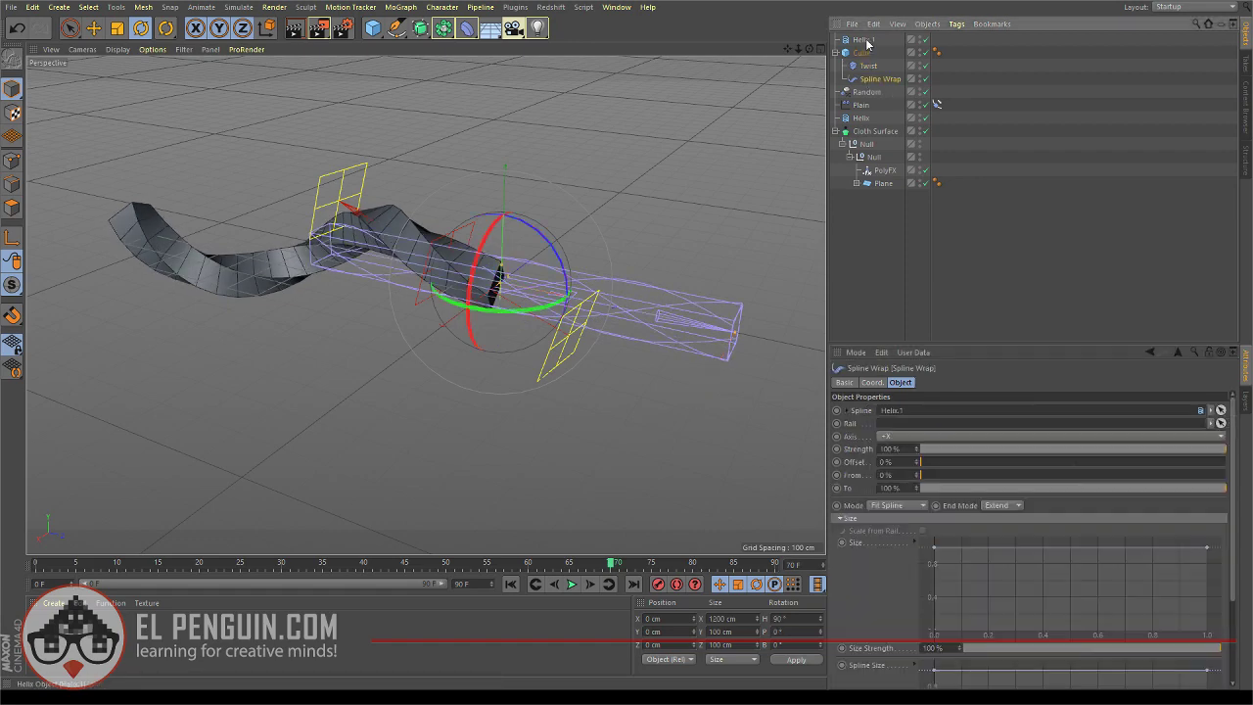
pyautogui.keyDown('shift'); pyautogui.click(865, 41); pyautogui.keyUp('shift')
pyautogui.hotkey('alt', 'g')
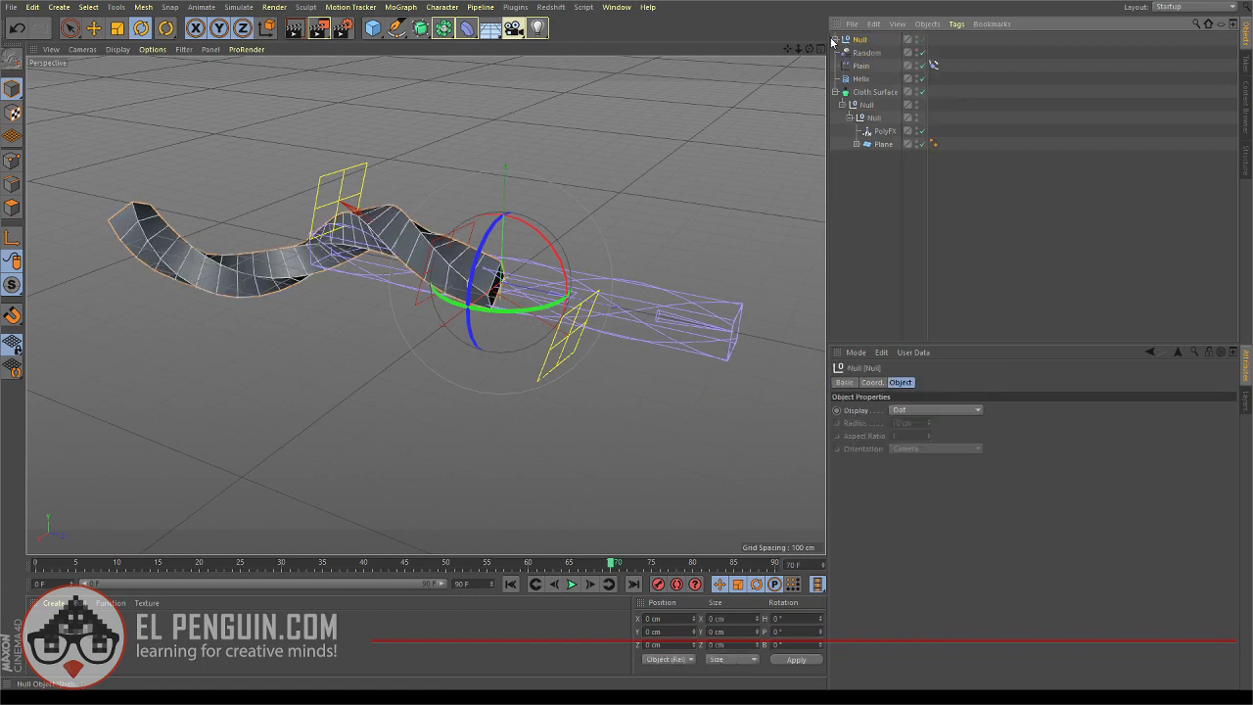
# Hide the Cube's Null and place a copy of its Twist in the Cloth Surface's outer Null, above the inner Null
pyautogui.click(836, 40)
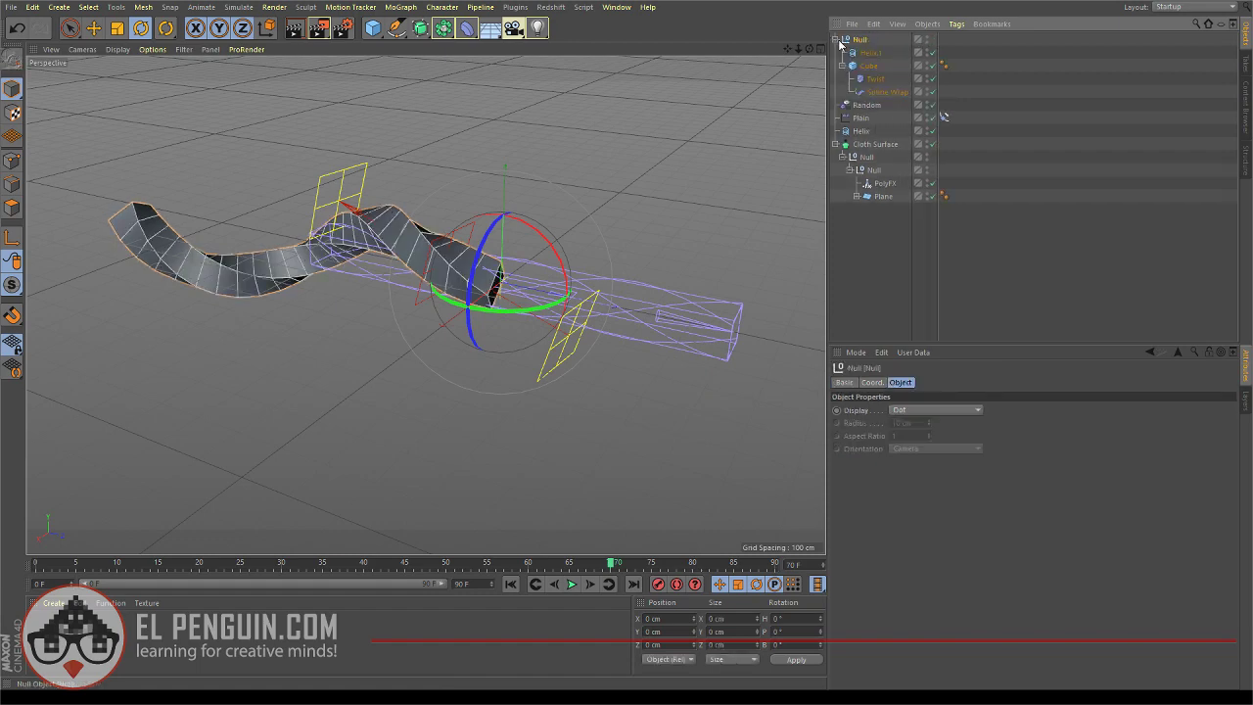
pyautogui.click(897, 244)
pyautogui.click(874, 80)
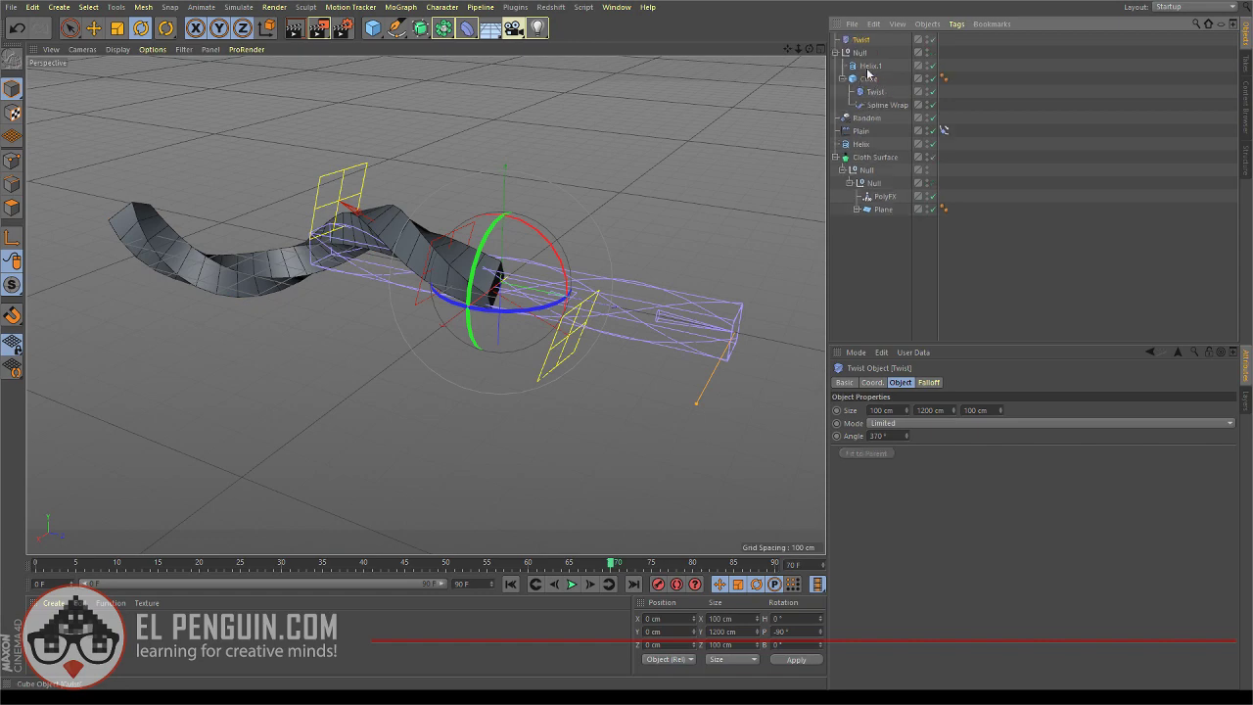
pyautogui.click(926, 52)
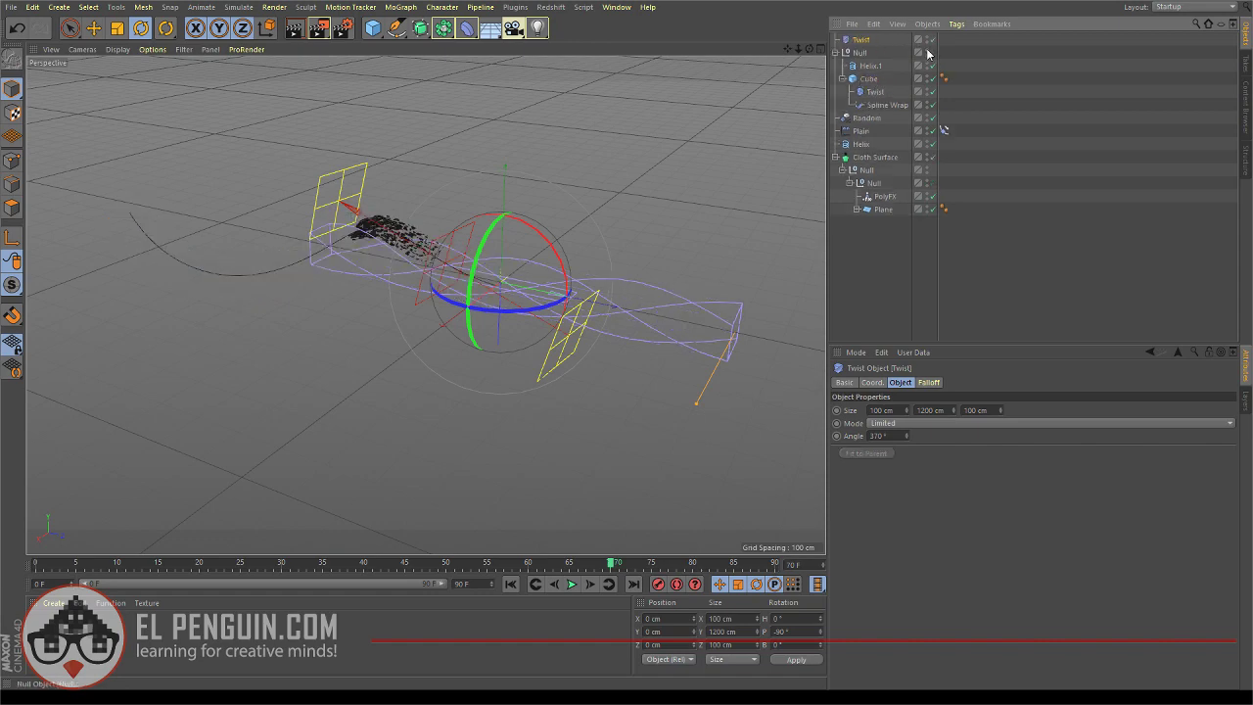
pyautogui.click(836, 53)
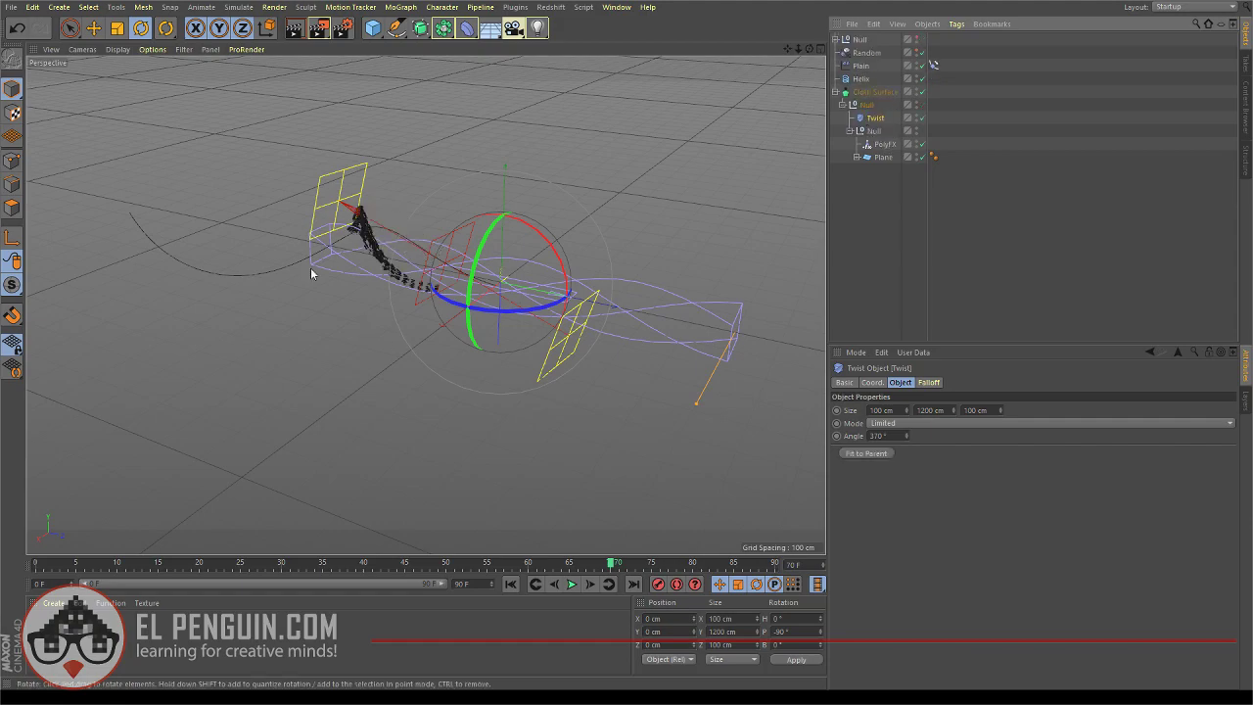
# Play the animation from the start and examine the twisted ribbon pieces from several angles
pyautogui.keyDown('alt'); pyautogui.moveTo(310, 273); pyautogui.dragTo(522, 402); pyautogui.keyUp('alt')
pyautogui.click(511, 585)
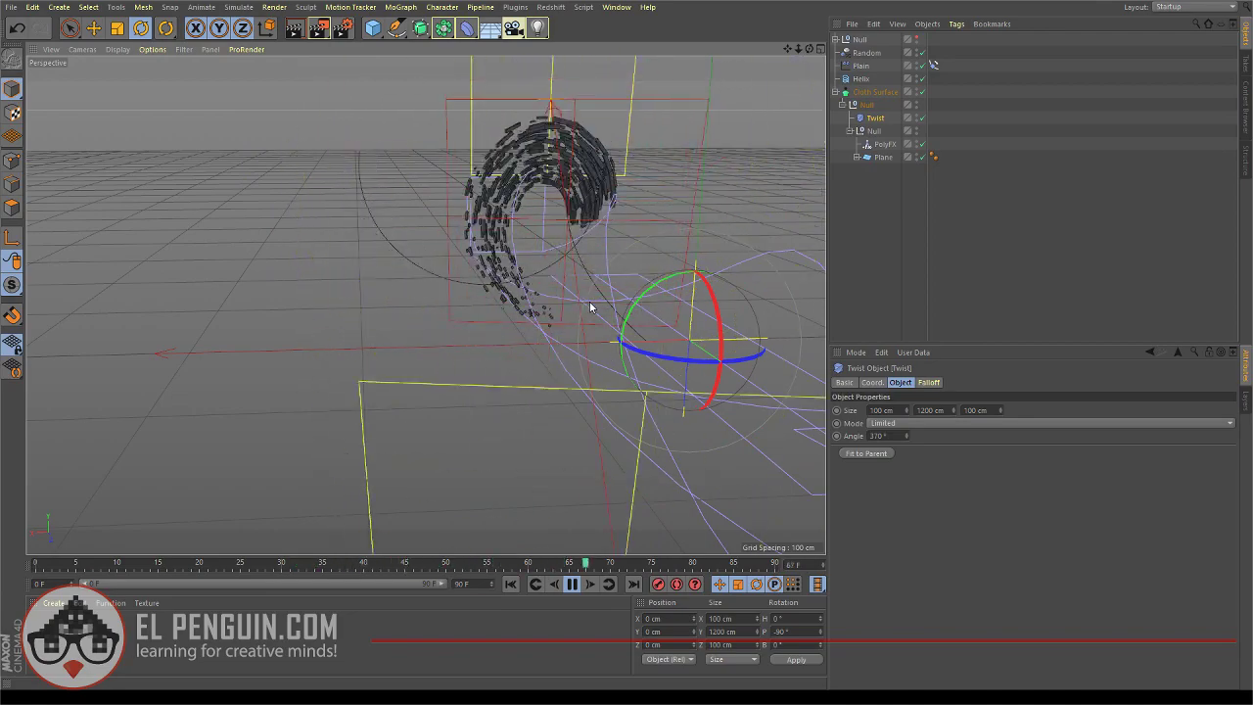
pyautogui.click(572, 584)
pyautogui.keyDown('alt'); pyautogui.moveTo(425, 422); pyautogui.dragTo(423, 293); pyautogui.keyUp('alt')
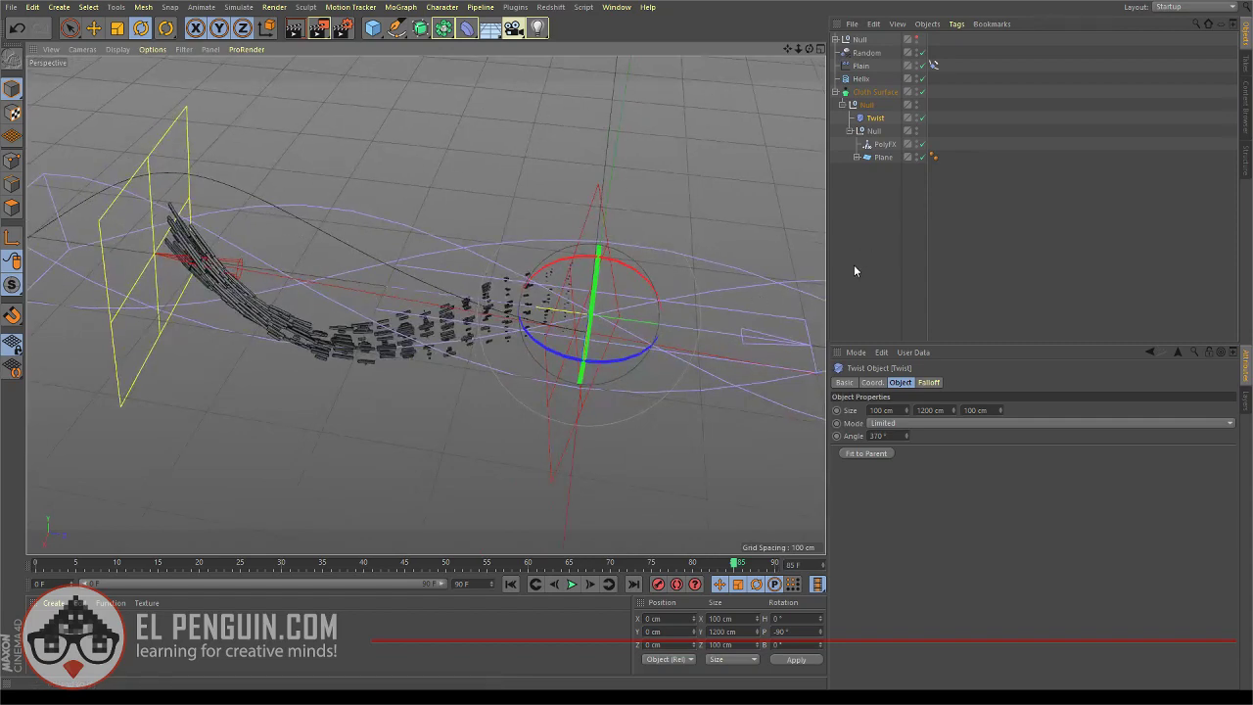
pyautogui.keyDown('alt'); pyautogui.moveTo(615, 296); pyautogui.dragTo(587, 196); pyautogui.keyUp('alt')
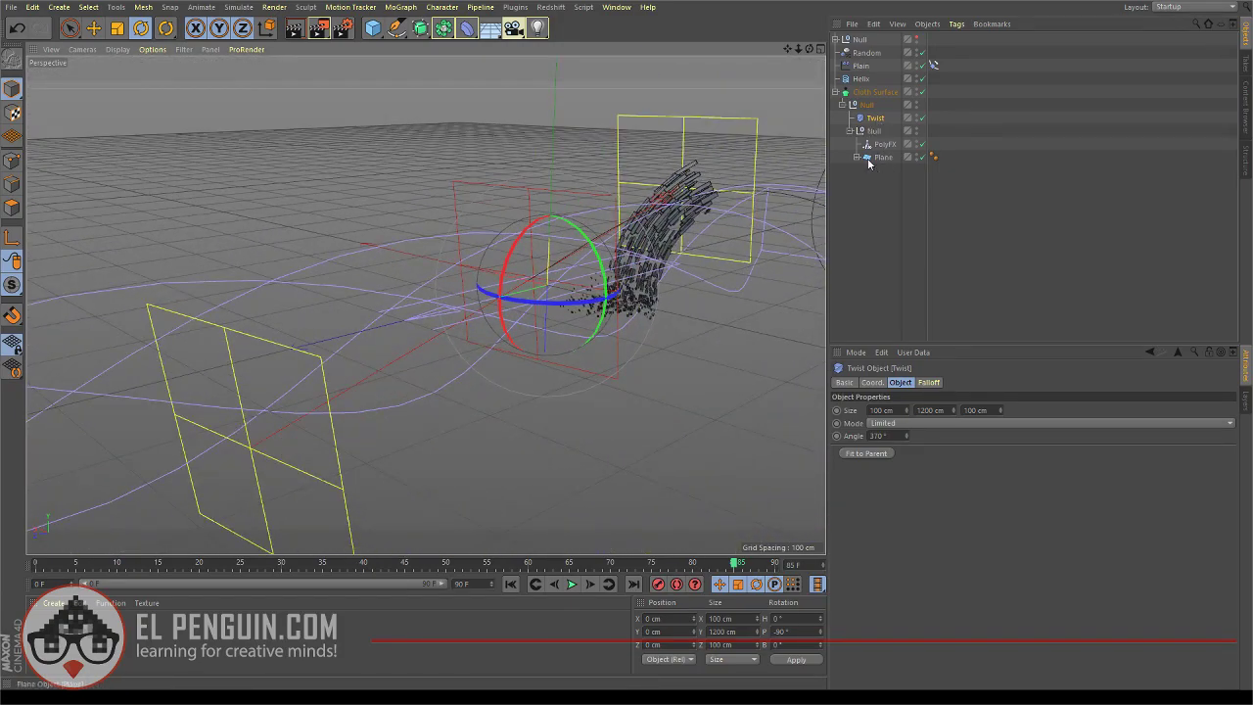
# Set Visible in Editor to Off for the Plain effector, the Twist and the Plane's Spline Wrap
pyautogui.click(860, 66)
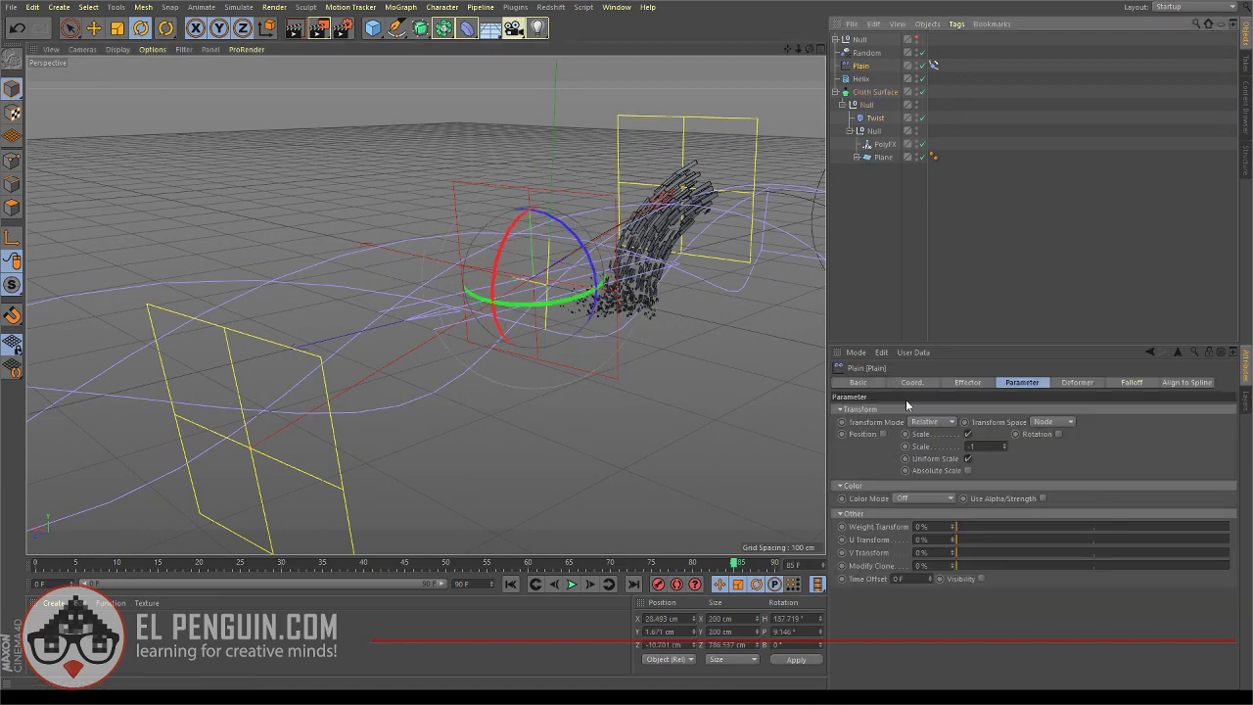
pyautogui.click(908, 383)
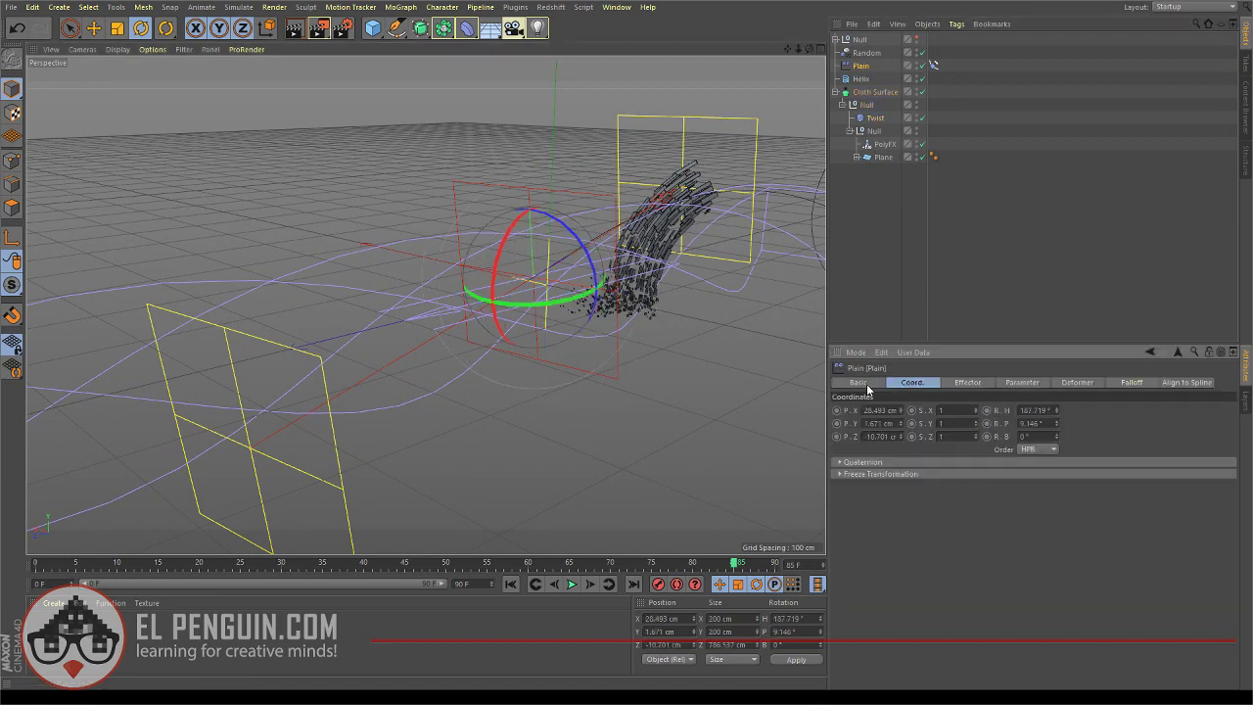
pyautogui.click(858, 382)
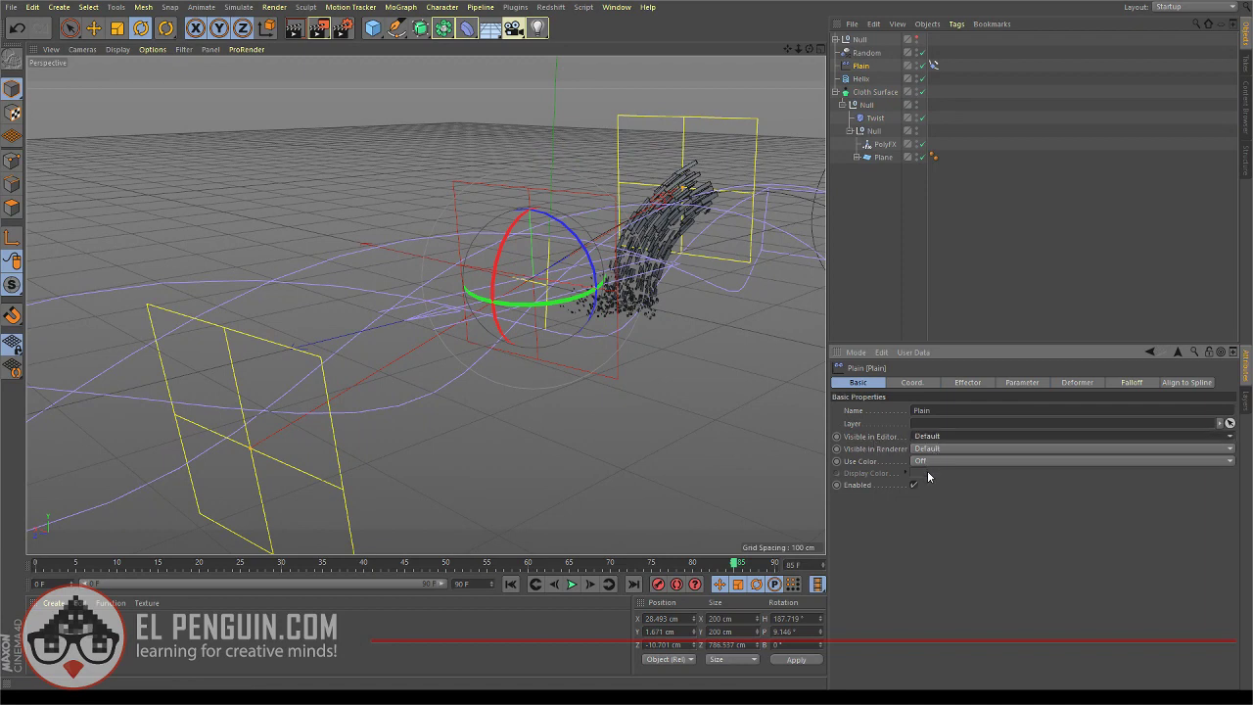
pyautogui.click(872, 119)
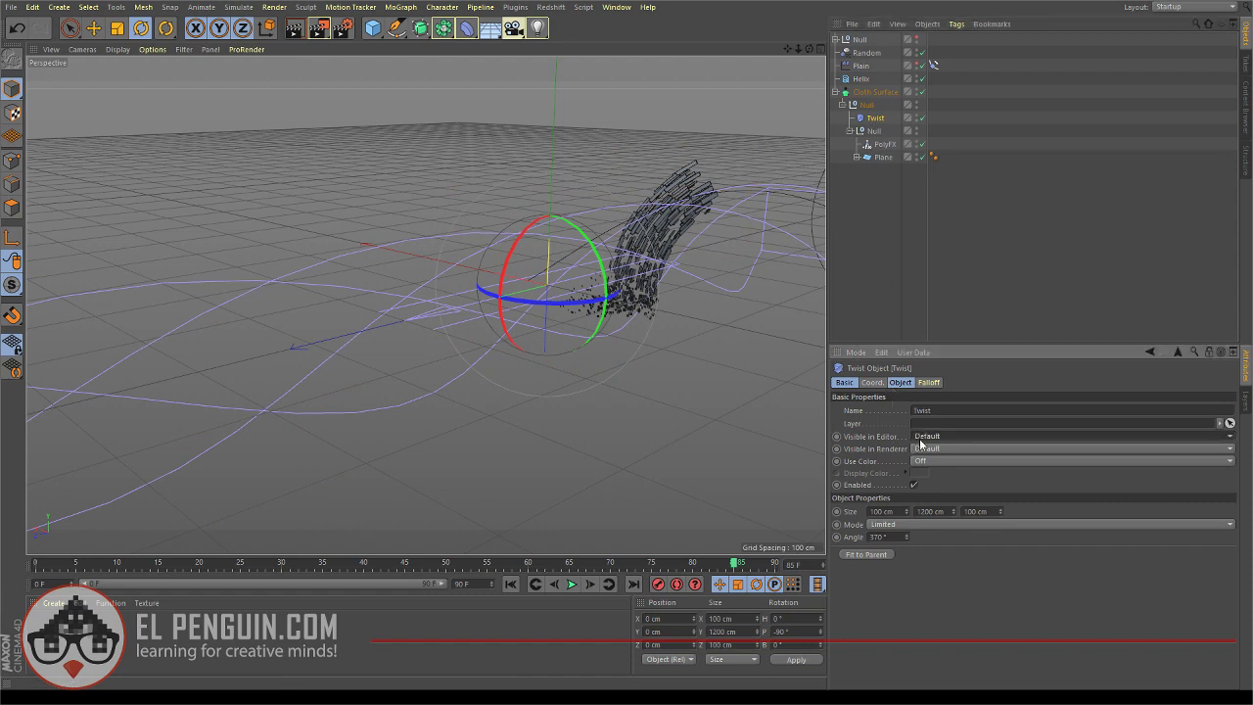
pyautogui.click(856, 158)
pyautogui.click(887, 172)
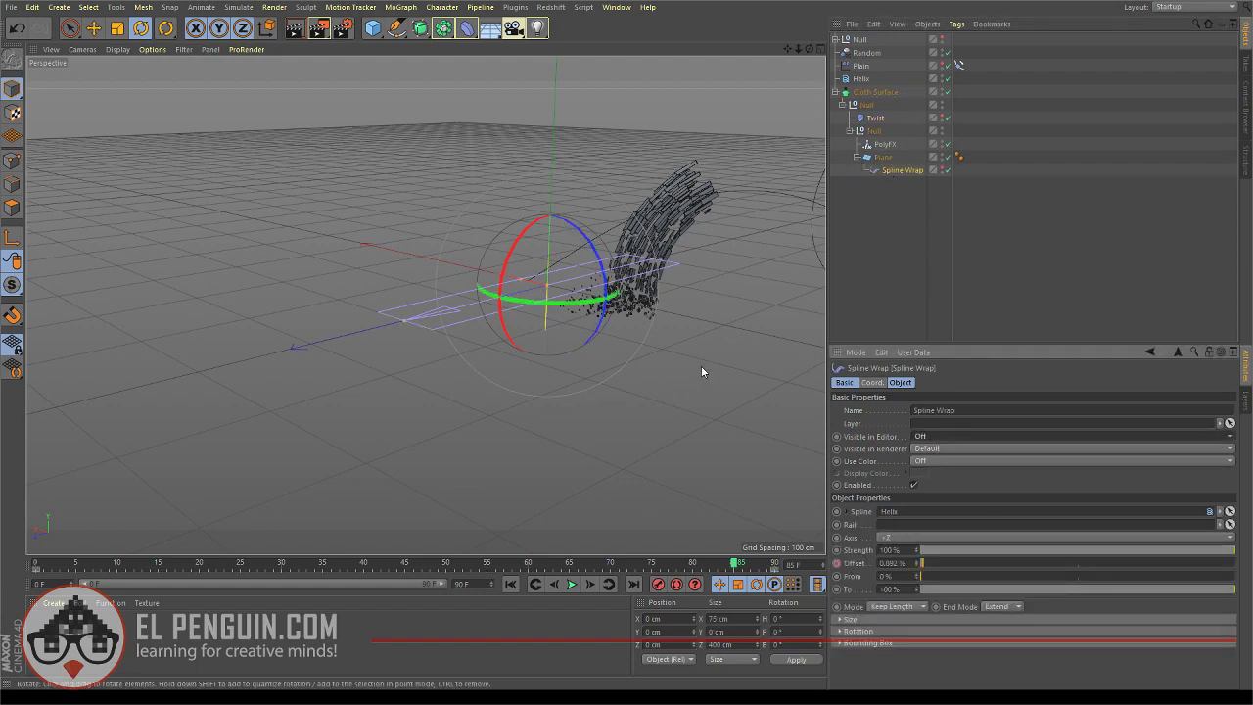
pyautogui.click(740, 402)
# Replay the animation from the first frame and examine the ribbon pieces along the helix from different angles and distances
pyautogui.keyDown('alt'); pyautogui.moveTo(739, 402); pyautogui.dragTo(427, 304); pyautogui.keyUp('alt')
pyautogui.scroll(4, 433, 302)
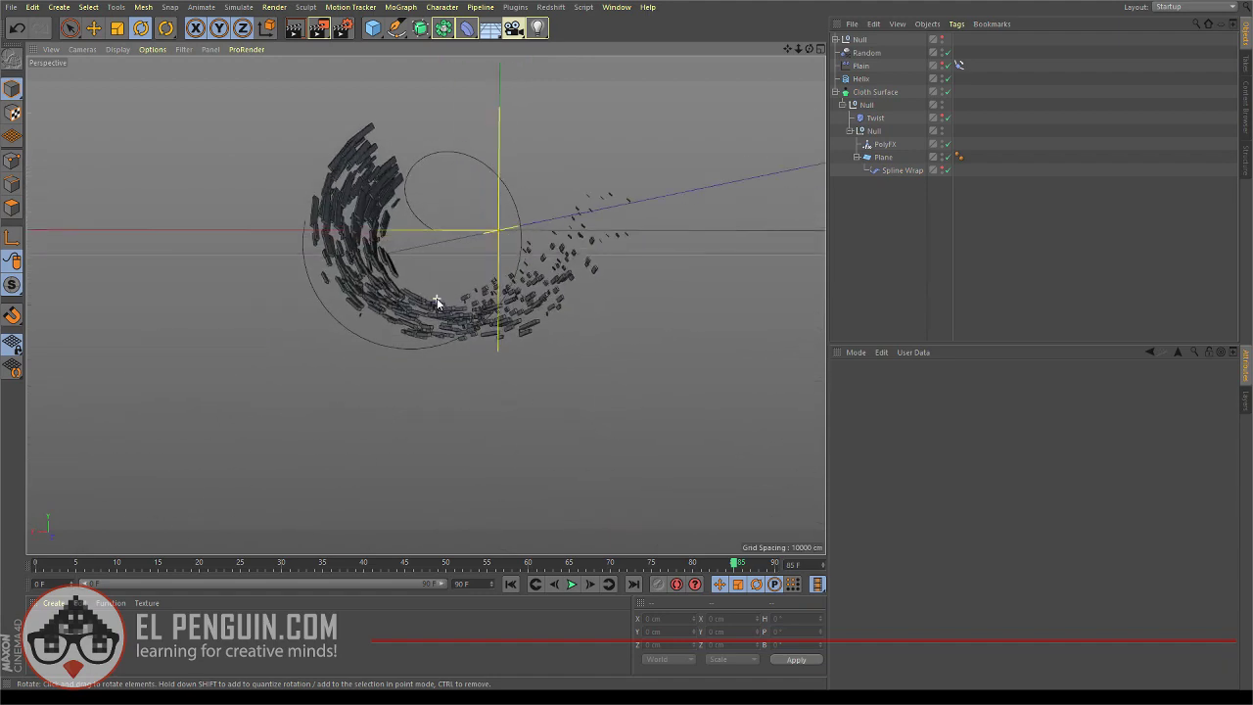
pyautogui.click(509, 583)
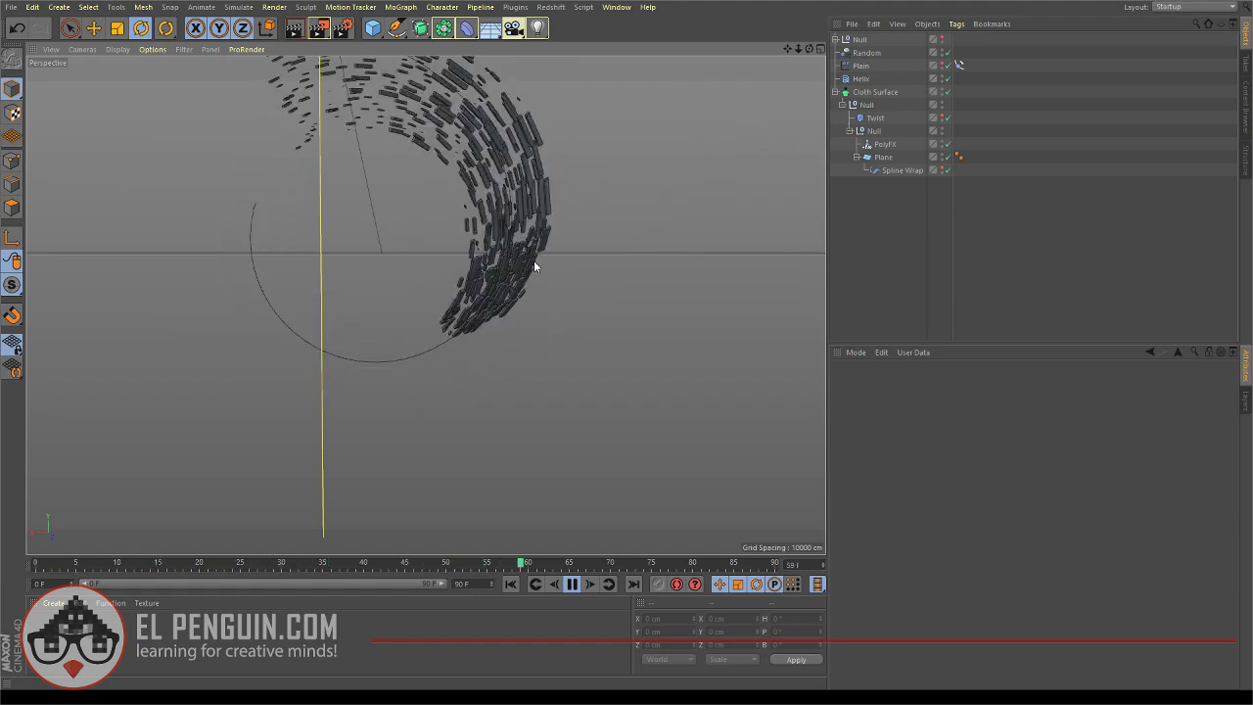
pyautogui.moveTo(614, 261)
pyautogui.keyDown('alt'); pyautogui.mouseDown()
pyautogui.moveTo(544, 285)
pyautogui.moveTo(562, 265)
pyautogui.moveTo(591, 270)
pyautogui.mouseUp(); pyautogui.keyUp('alt')
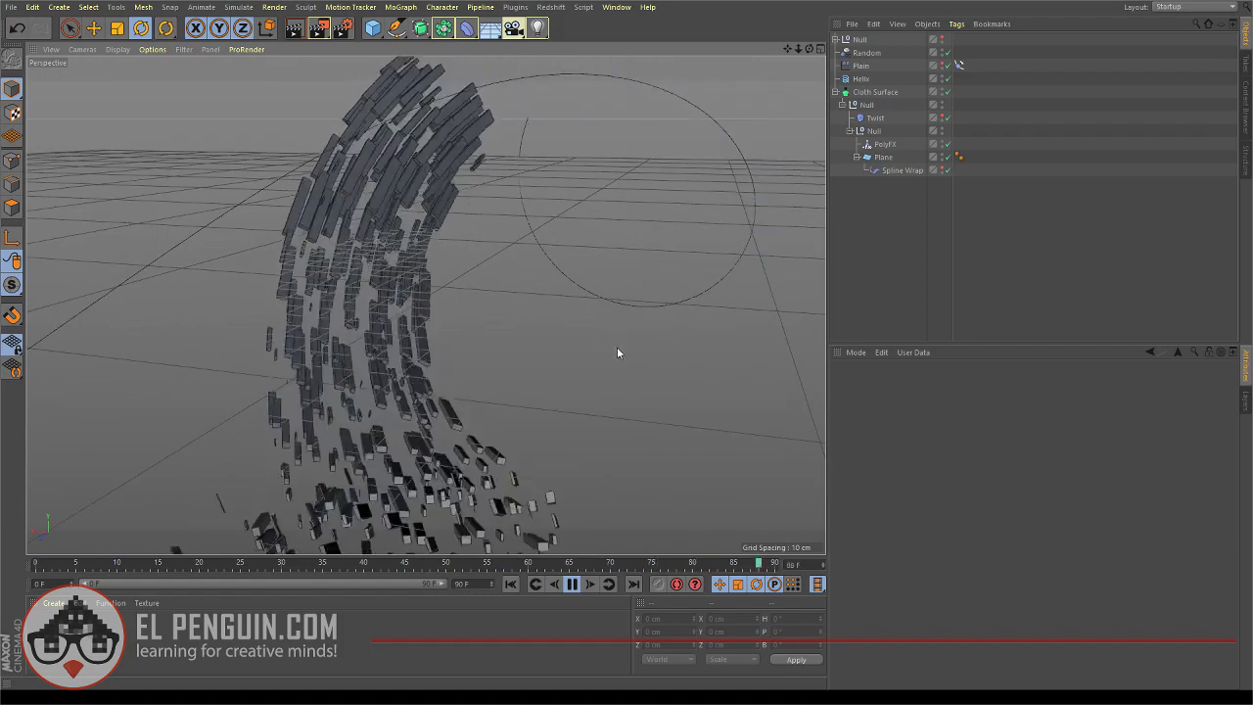
pyautogui.keyDown('alt'); pyautogui.moveTo(600, 356); pyautogui.dragTo(573, 307); pyautogui.keyUp('alt')
pyautogui.scroll(-3, 621, 307)
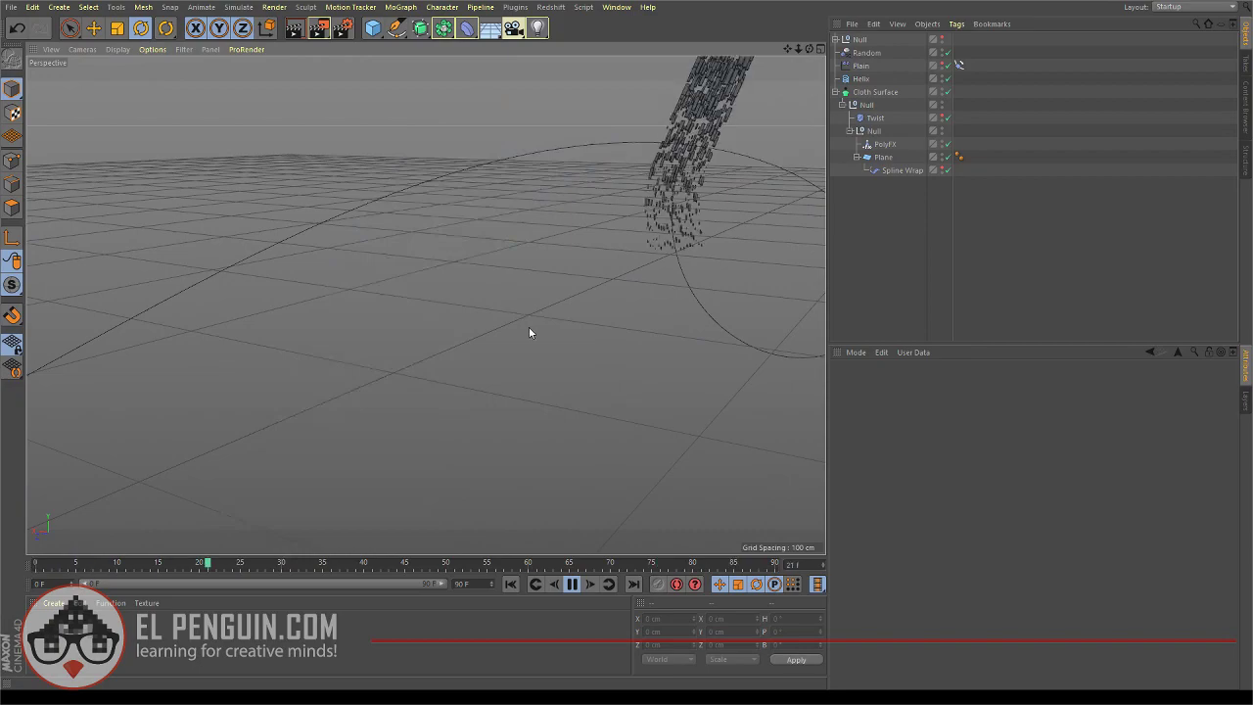
pyautogui.keyDown('alt'); pyautogui.moveTo(517, 336); pyautogui.dragTo(557, 325); pyautogui.keyUp('alt')
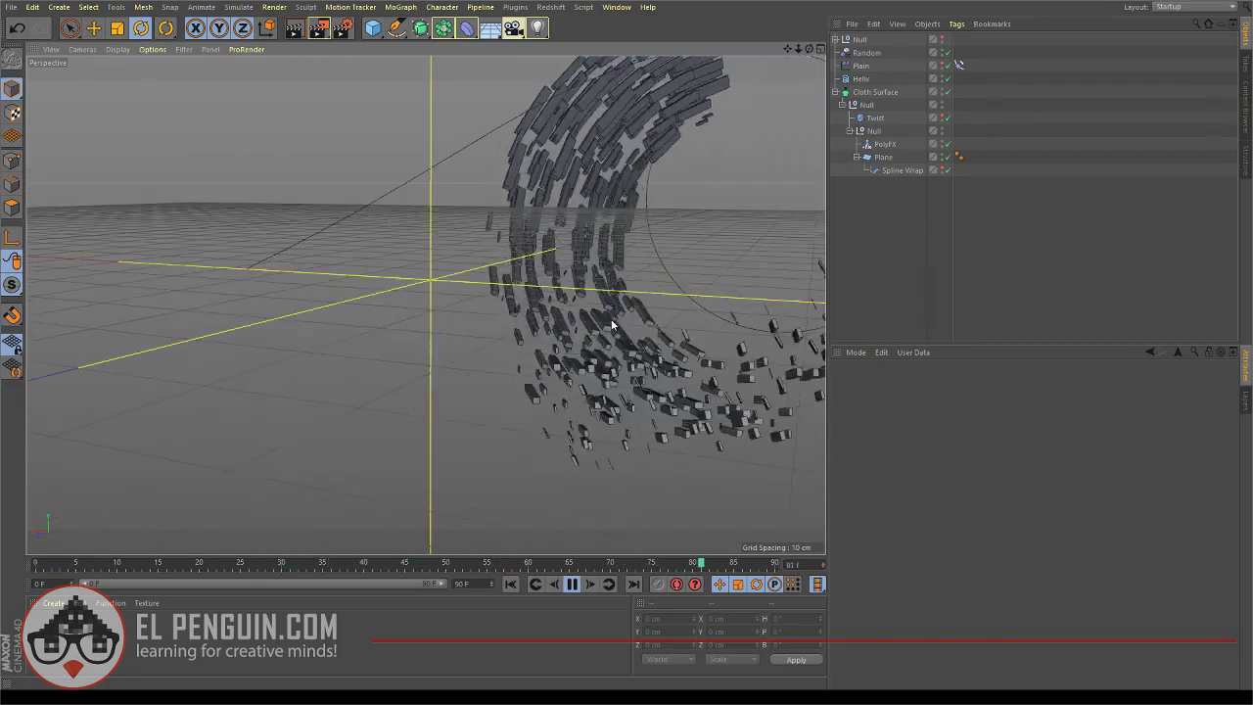
pyautogui.keyDown('alt'); pyautogui.moveTo(611, 320); pyautogui.dragTo(535, 339, button='right'); pyautogui.keyUp('alt')
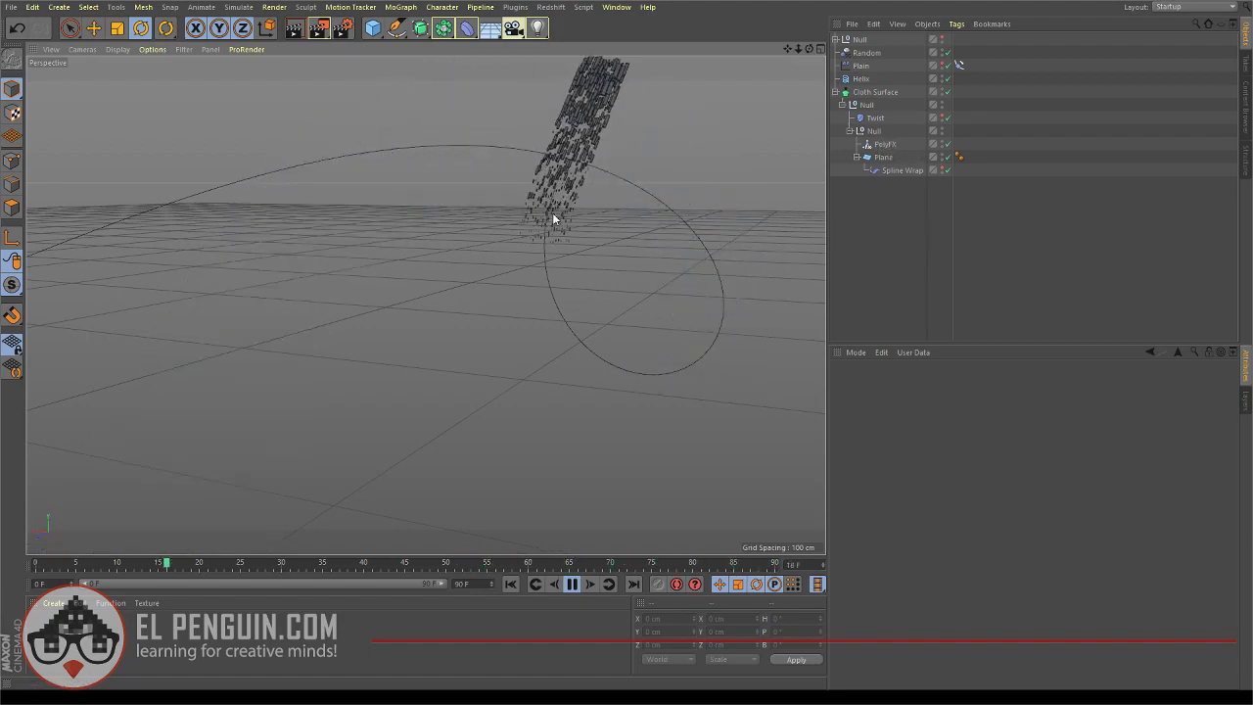
pyautogui.moveTo(606, 231)
pyautogui.keyDown('alt'); pyautogui.mouseDown()
pyautogui.moveTo(577, 232)
pyautogui.moveTo(626, 226)
pyautogui.moveTo(599, 223)
pyautogui.mouseUp(); pyautogui.keyUp('alt')
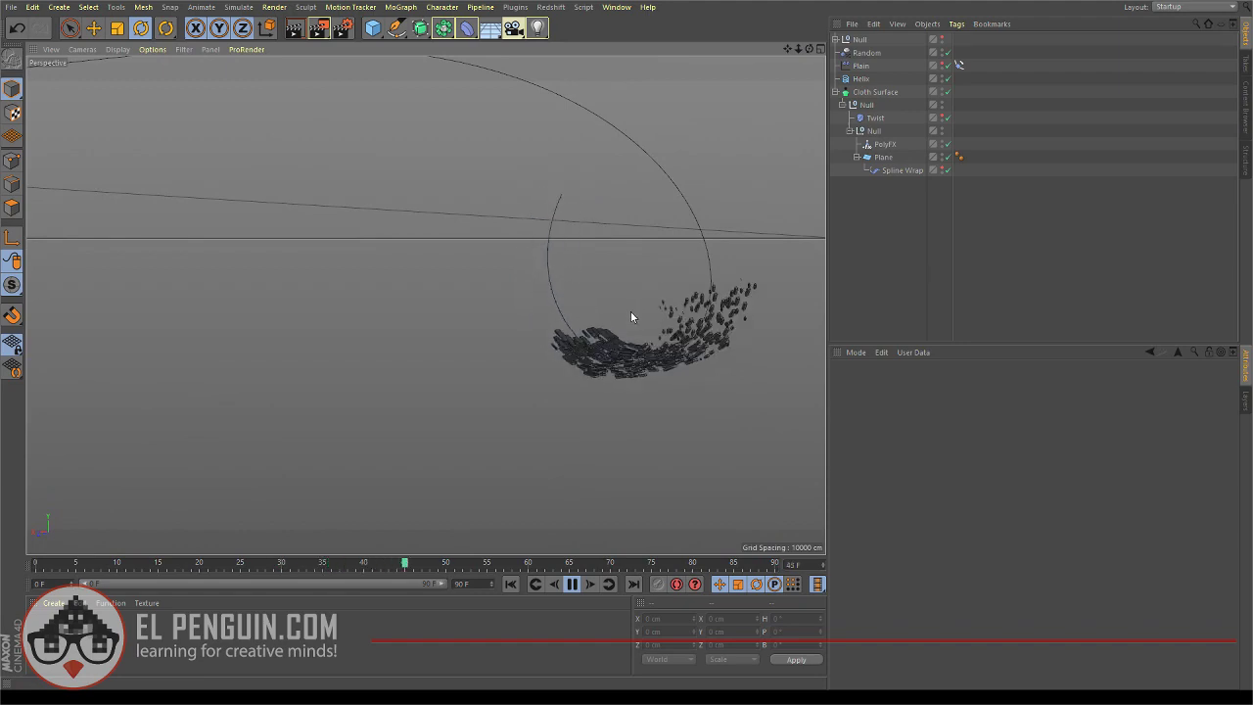